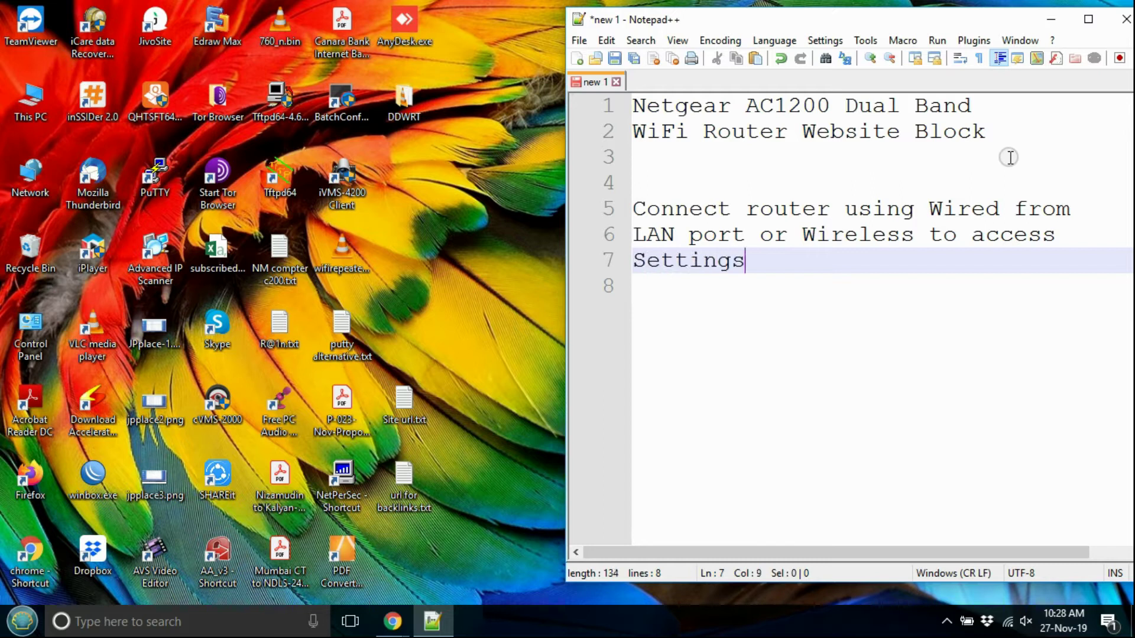
Step: Begin the default-credentials line in the notes with 'Default usernam'
{"action": "type", "text": "Default"}
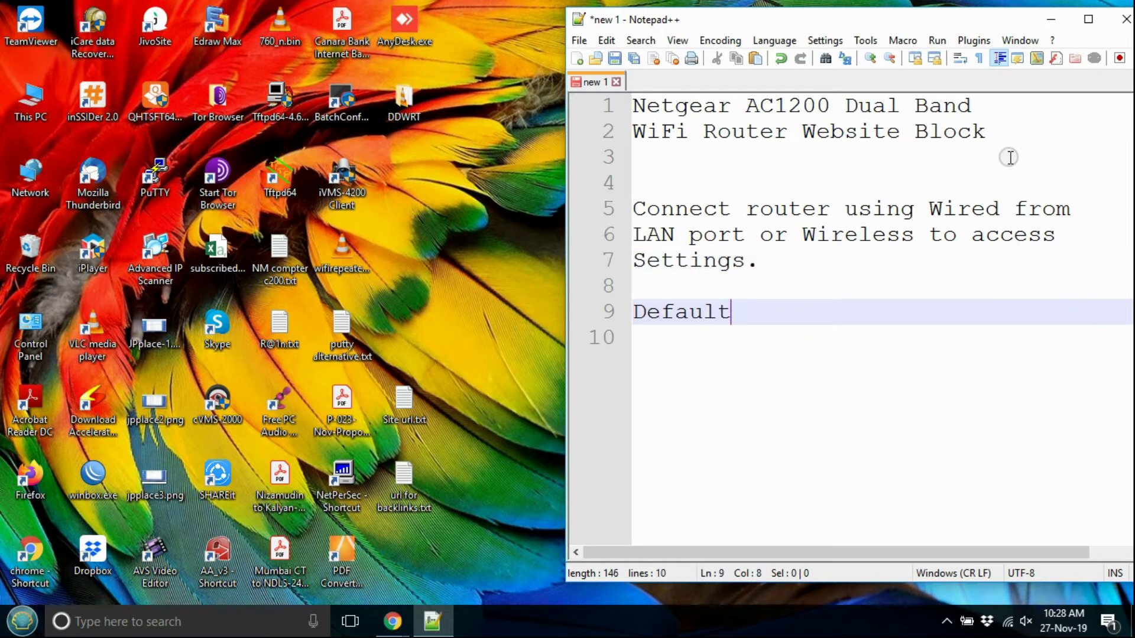
{"action": "type", "text": " usernam"}
Step: Write 'IP- 192.168.1.1', the default username and password lines, then 'connect router' in the notes
{"action": "key", "text": "BackSpace"}
{"action": "key", "text": "BackSpace"}
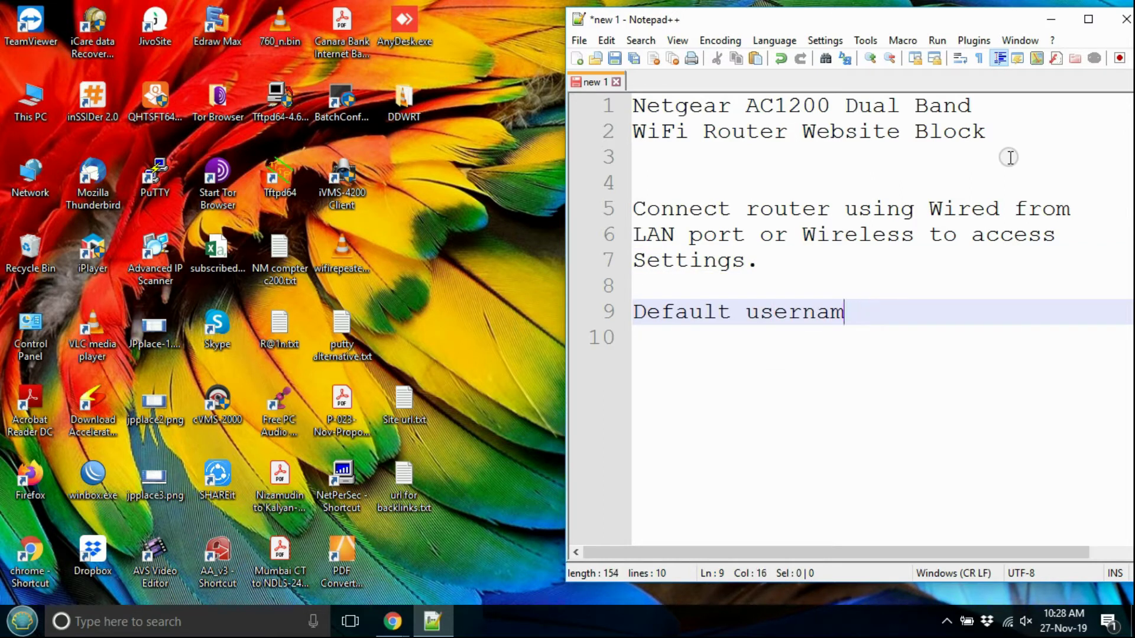
{"action": "key", "text": "BackSpace"}
{"action": "key", "text": "BackSpace"}
{"action": "key", "text": "BackSpace"}
{"action": "key", "text": "BackSpace"}
{"action": "key", "text": "BackSpace"}
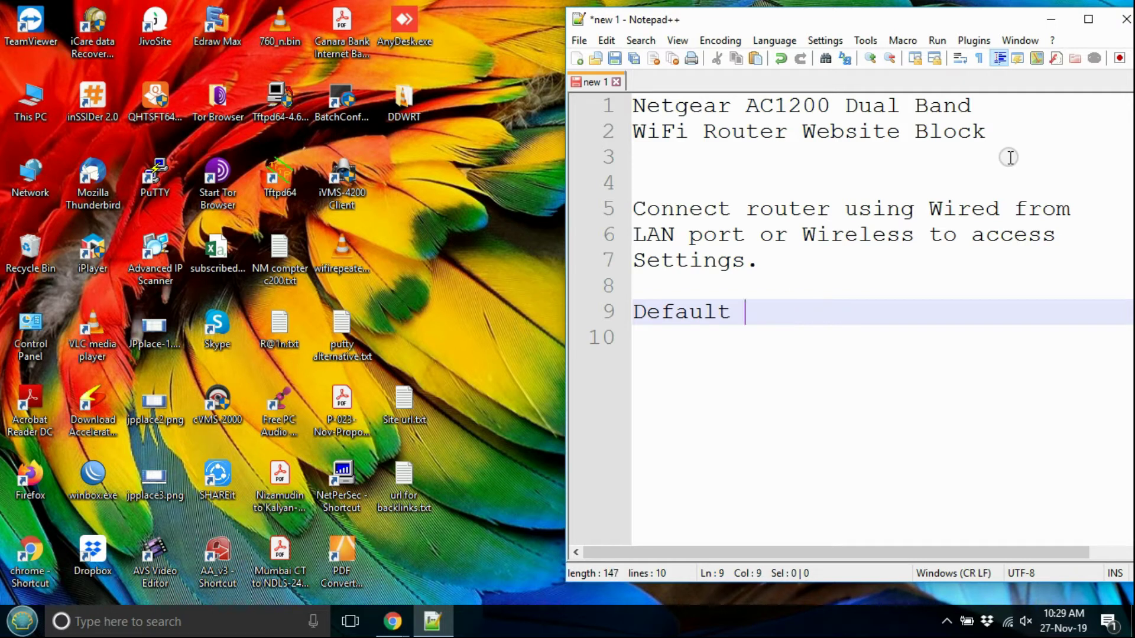
{"action": "type", "text": "IP- 192."}
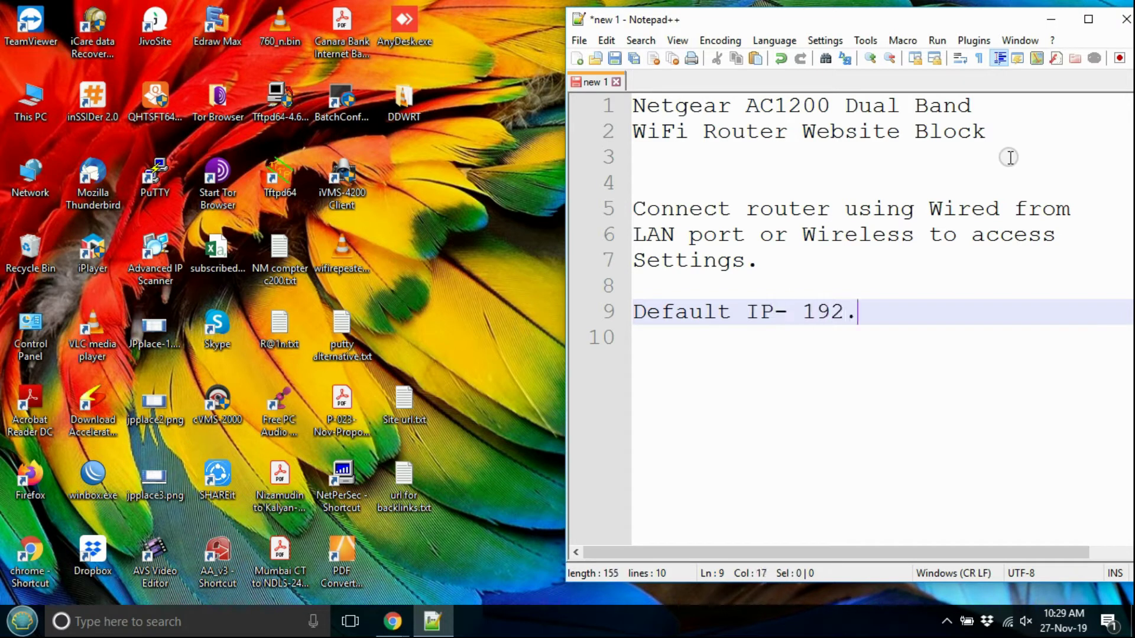
{"action": "type", "text": "168.1.1"}
{"action": "key", "text": "Return"}
{"action": "type", "text": "use"}
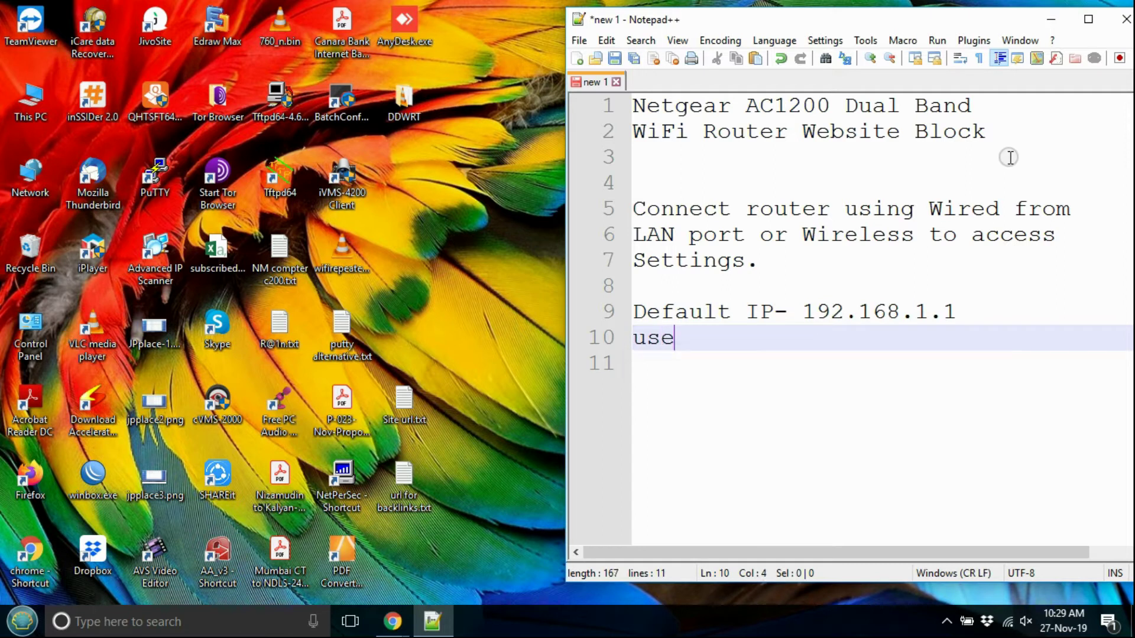
{"action": "type", "text": "rname- admin"}
{"action": "key", "text": "Return"}
{"action": "type", "text": "p"}
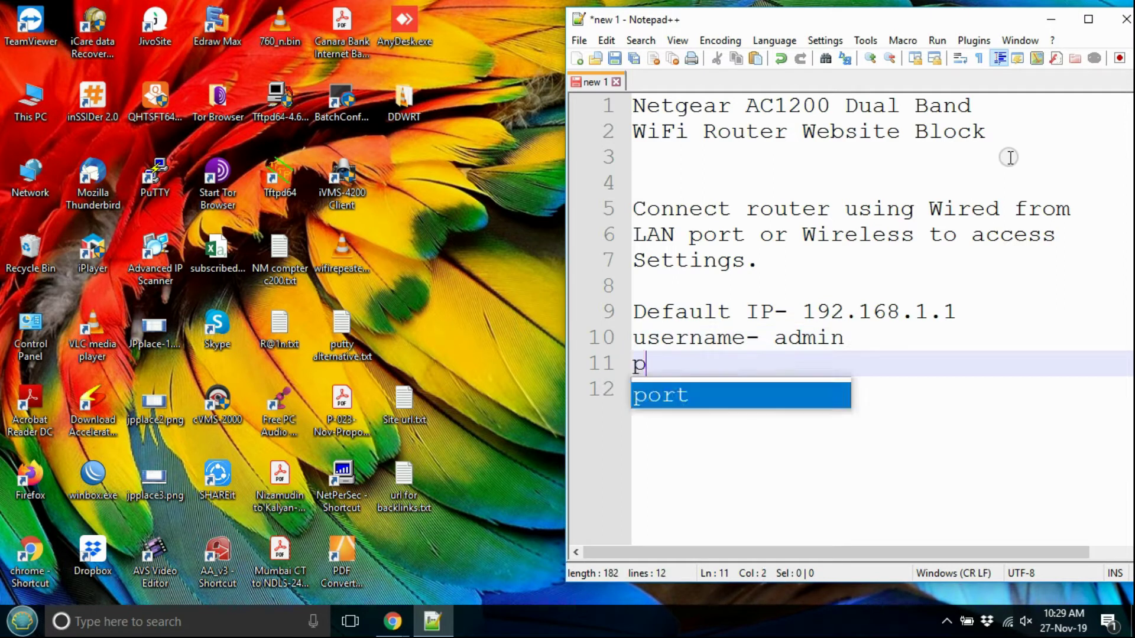
{"action": "type", "text": "assword- password."}
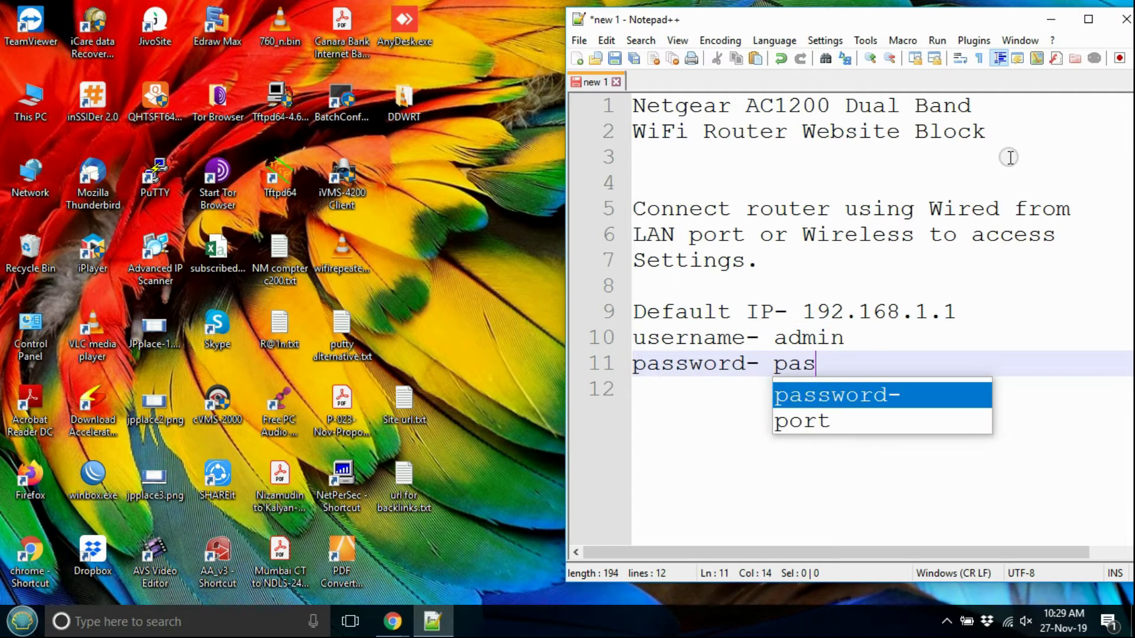
{"action": "key", "text": "Return"}
{"action": "key", "text": "Return"}
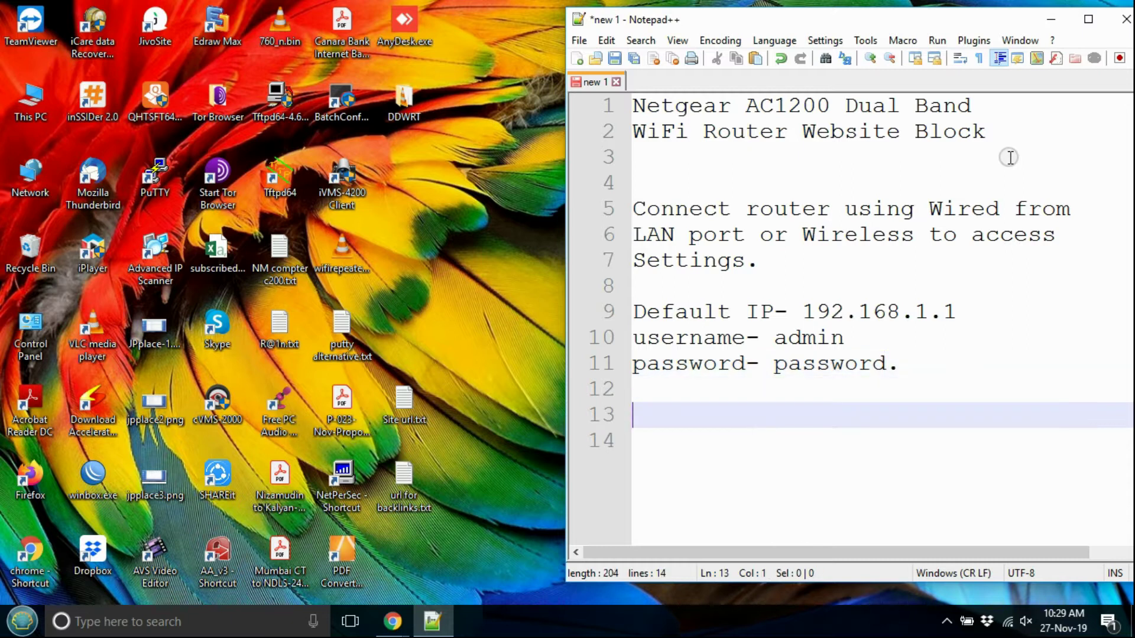
{"action": "type", "text": "con"}
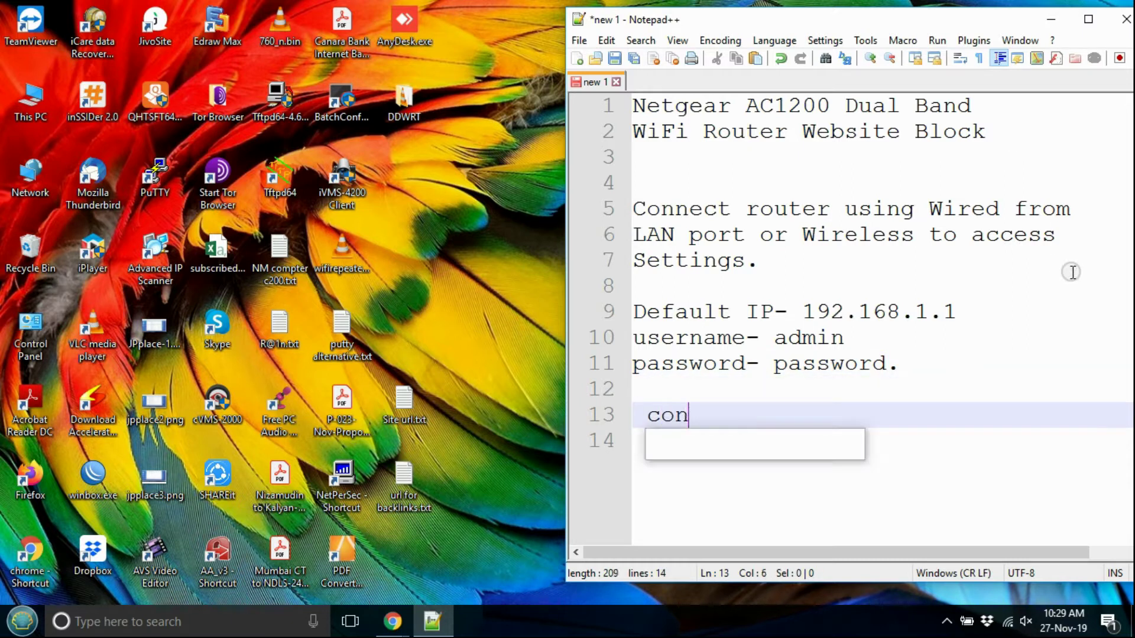
{"action": "type", "text": "nect router"}
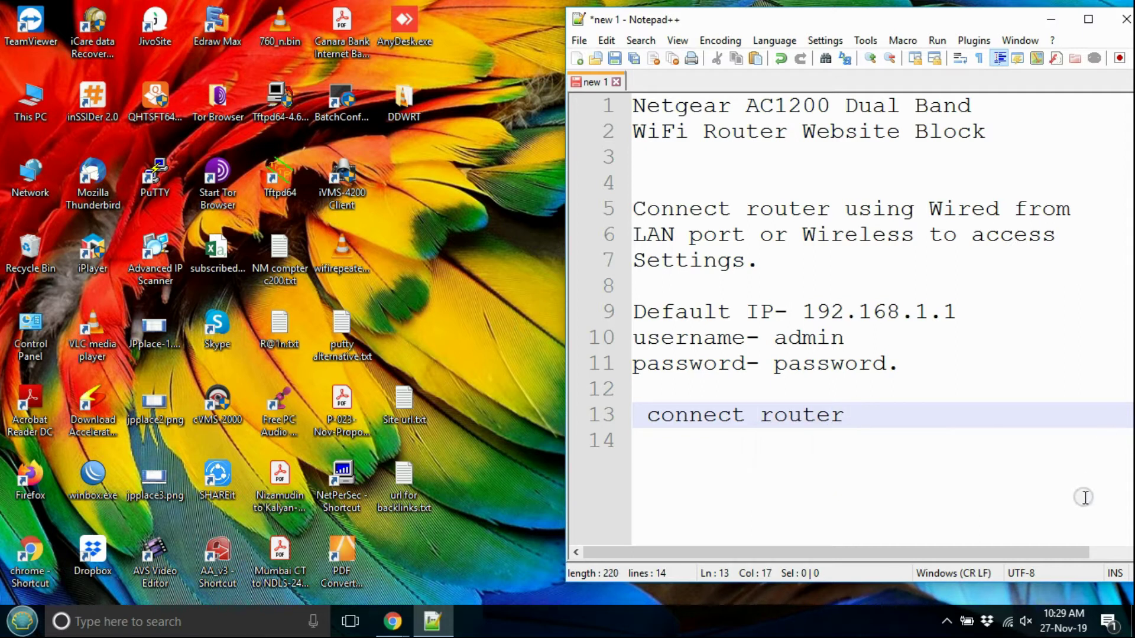
Step: Join the NETGEAR17 Wi-Fi network by pasting in its security key
{"action": "left_click", "coordinate": [1007, 622]}
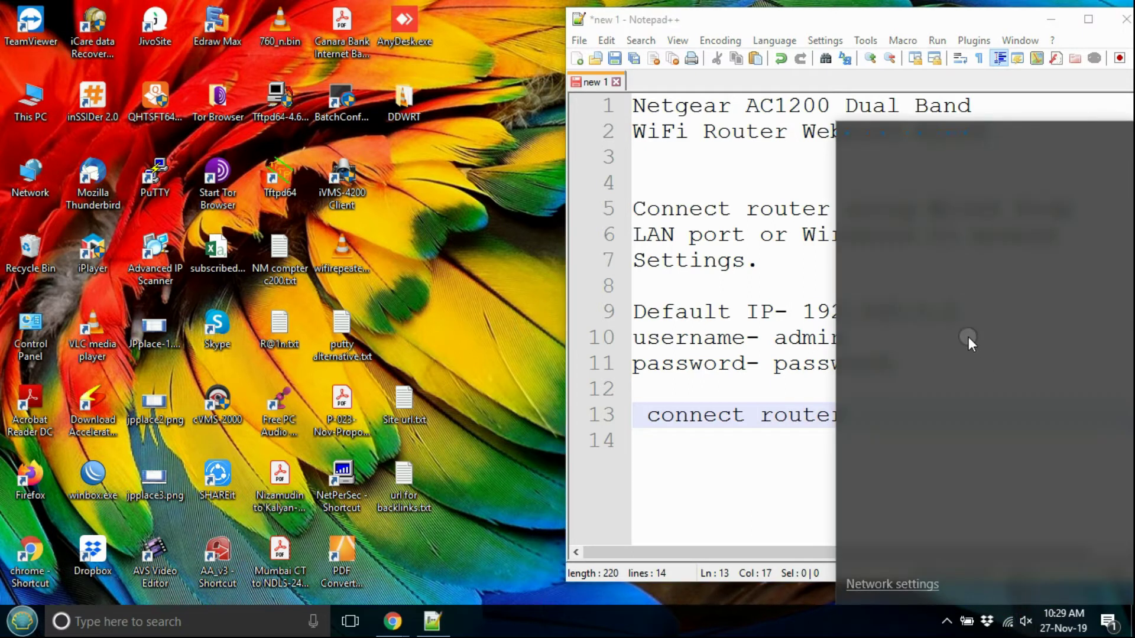
{"action": "left_click", "coordinate": [937, 374]}
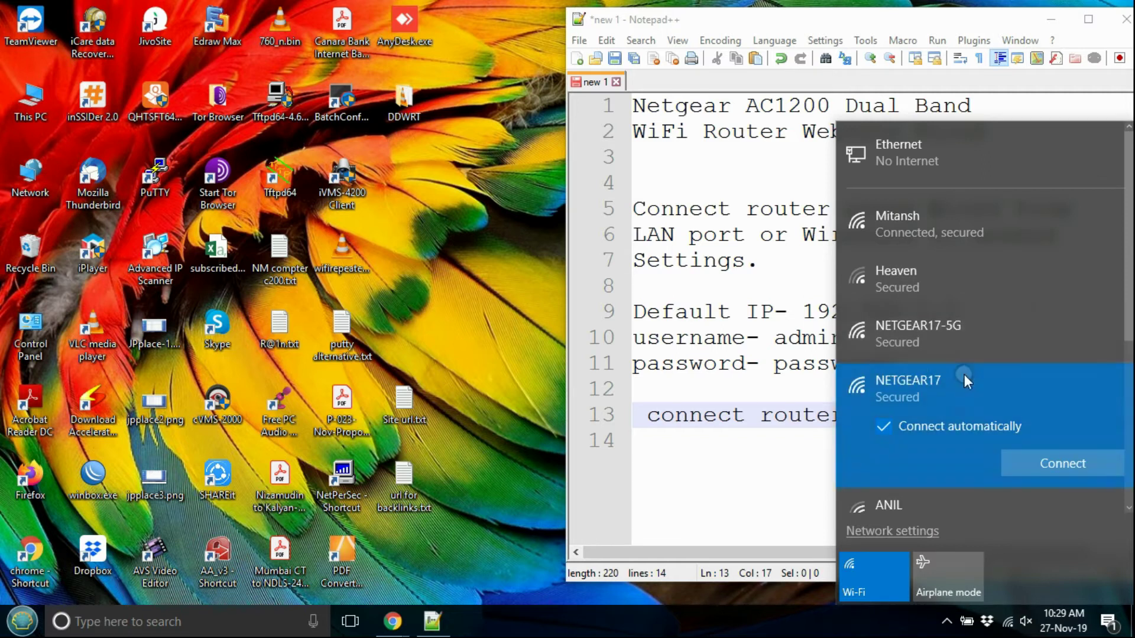
{"action": "left_click", "coordinate": [953, 325]}
{"action": "left_click", "coordinate": [1010, 409]}
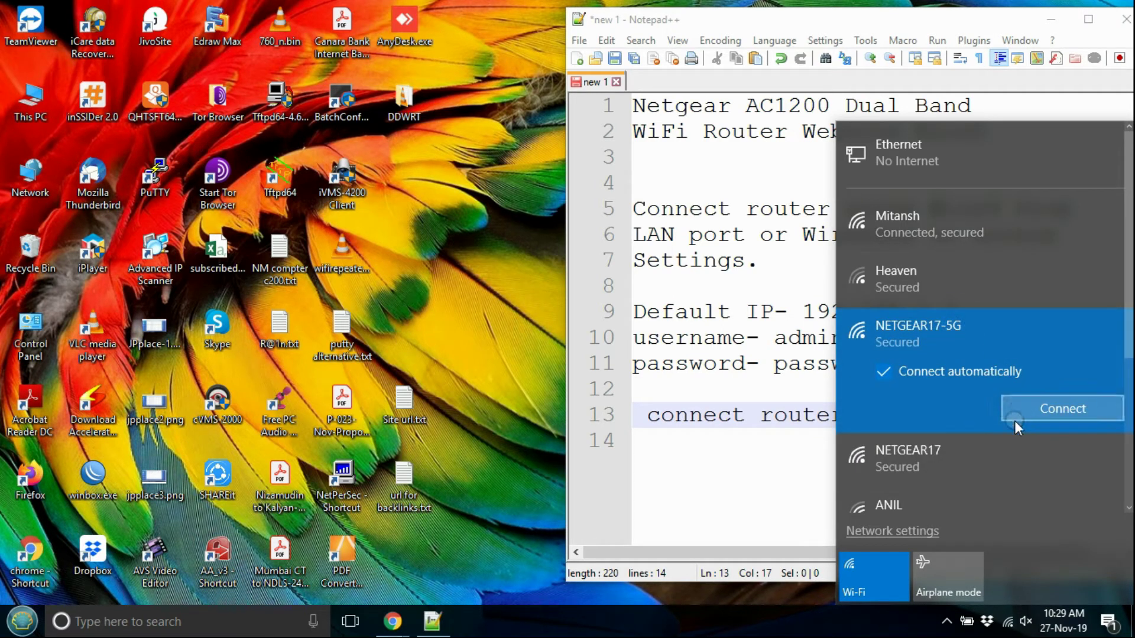
{"action": "left_click", "coordinate": [970, 440]}
{"action": "left_click", "coordinate": [1024, 462]}
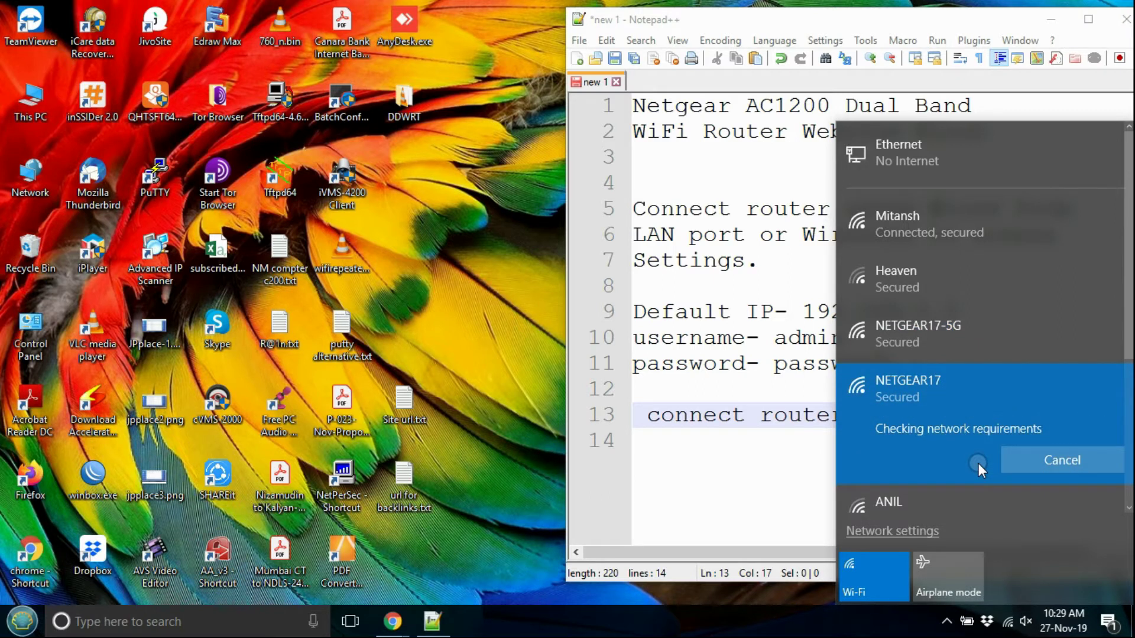
{"action": "key", "text": "ctrl+v"}
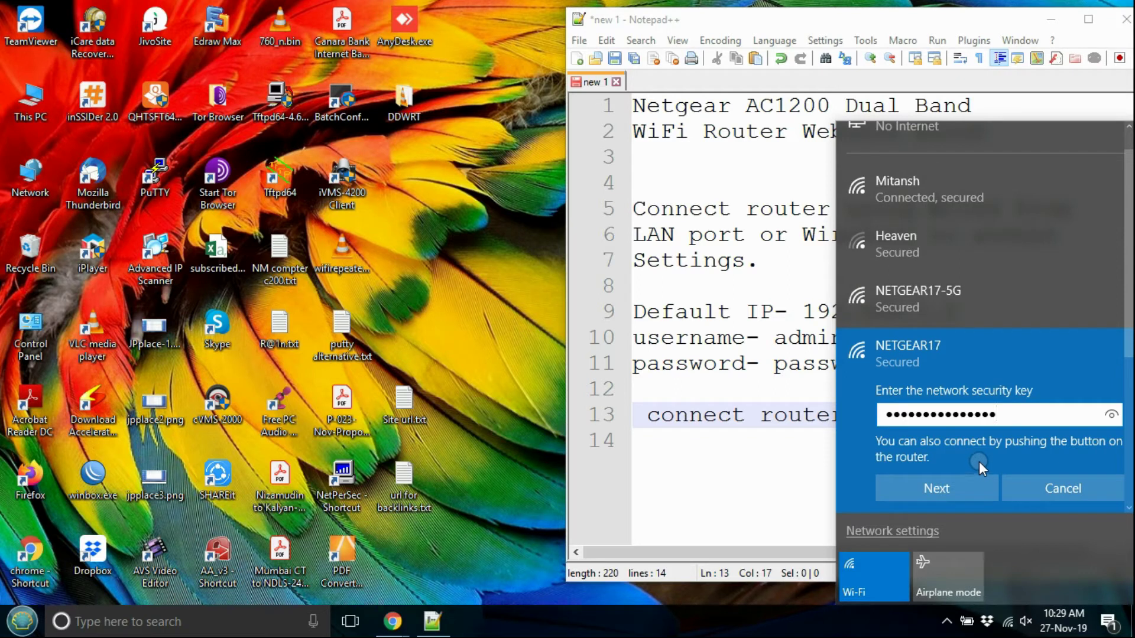
{"action": "left_click_drag", "start_coordinate": [1109, 418], "coordinate": [1108, 417]}
{"action": "left_click", "coordinate": [968, 487]}
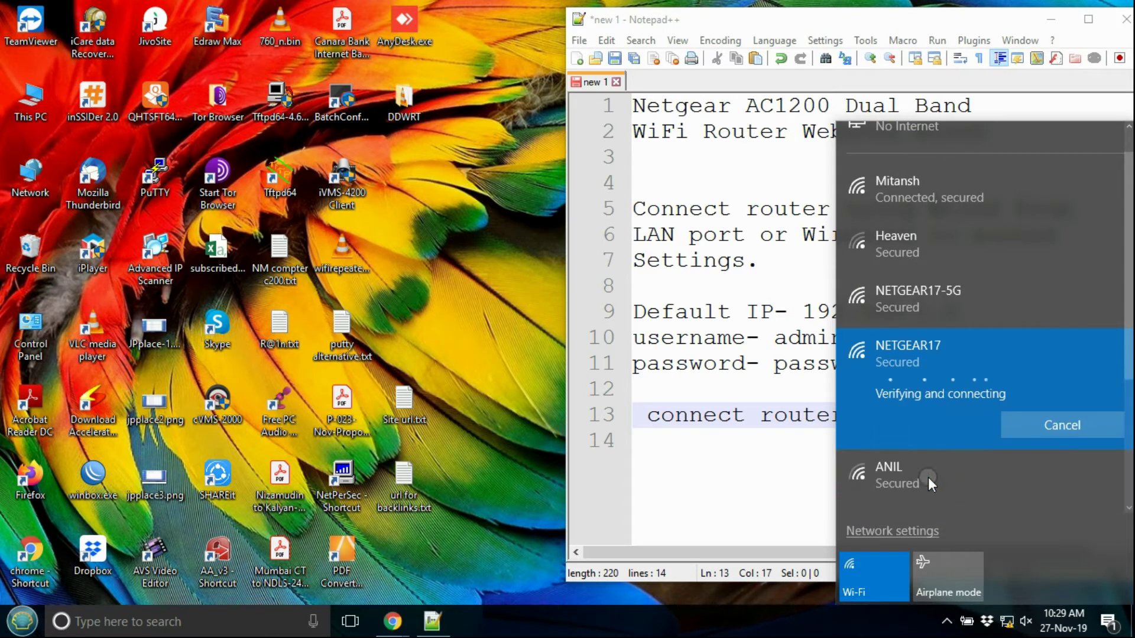
Step: Launch Command Prompt from the Run box with cmd
{"action": "key", "text": "super+r"}
{"action": "type", "text": "cmd"}
{"action": "key", "text": "Return"}
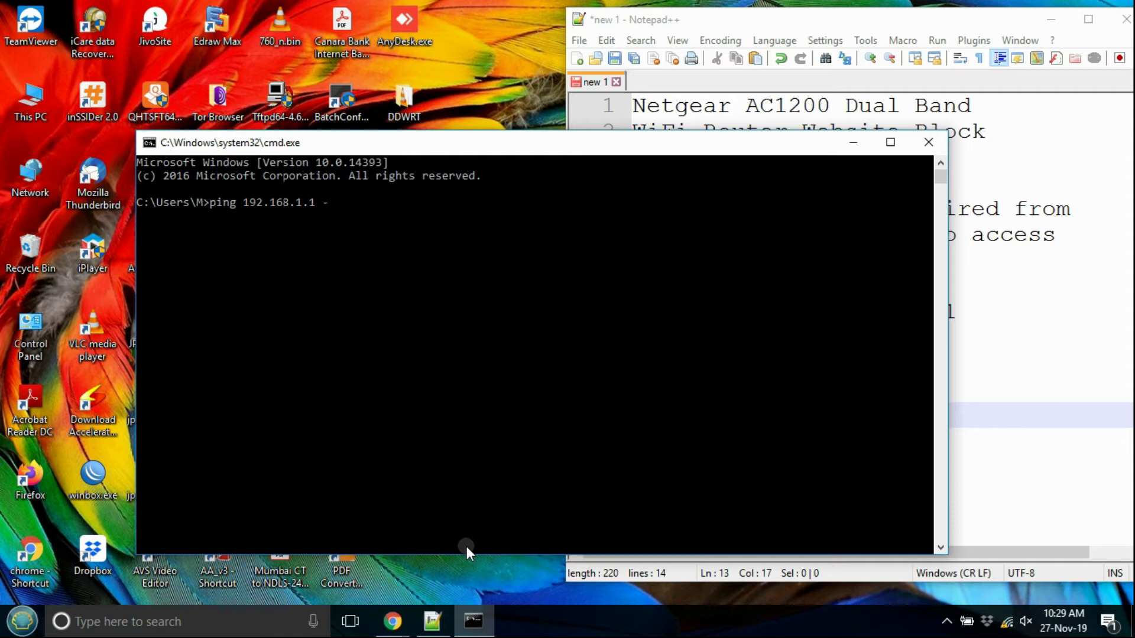
Step: Run 'ping 192.168.1.1 -t', confirm steady replies, and minimize the command window
{"action": "key", "text": "Return"}
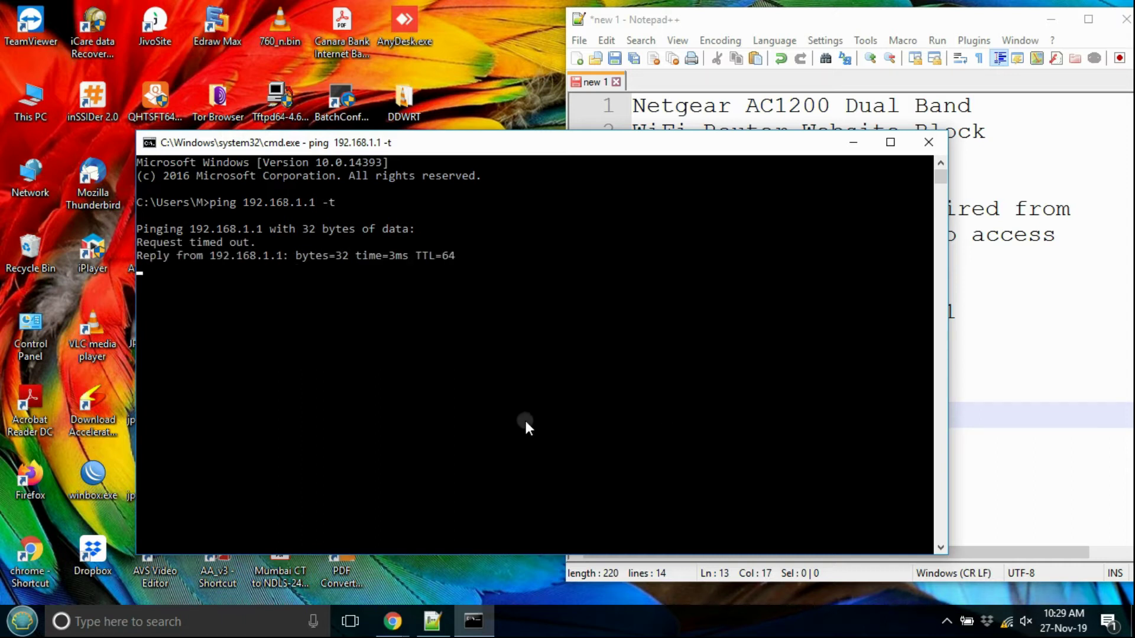
{"action": "left_click", "coordinate": [1007, 624]}
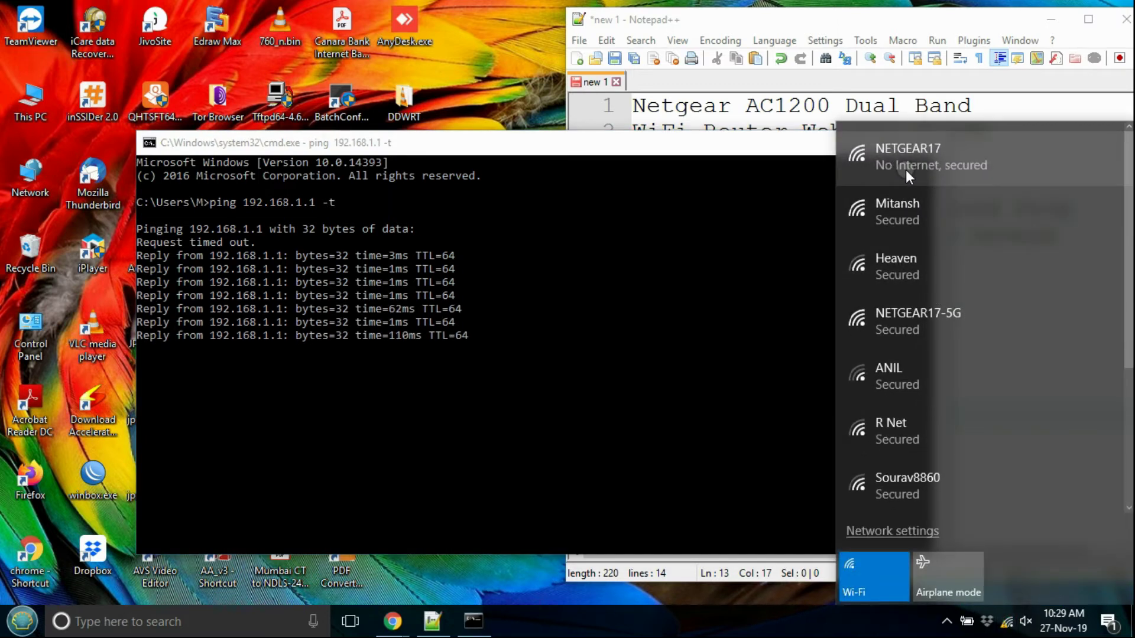
{"action": "left_click", "coordinate": [545, 299]}
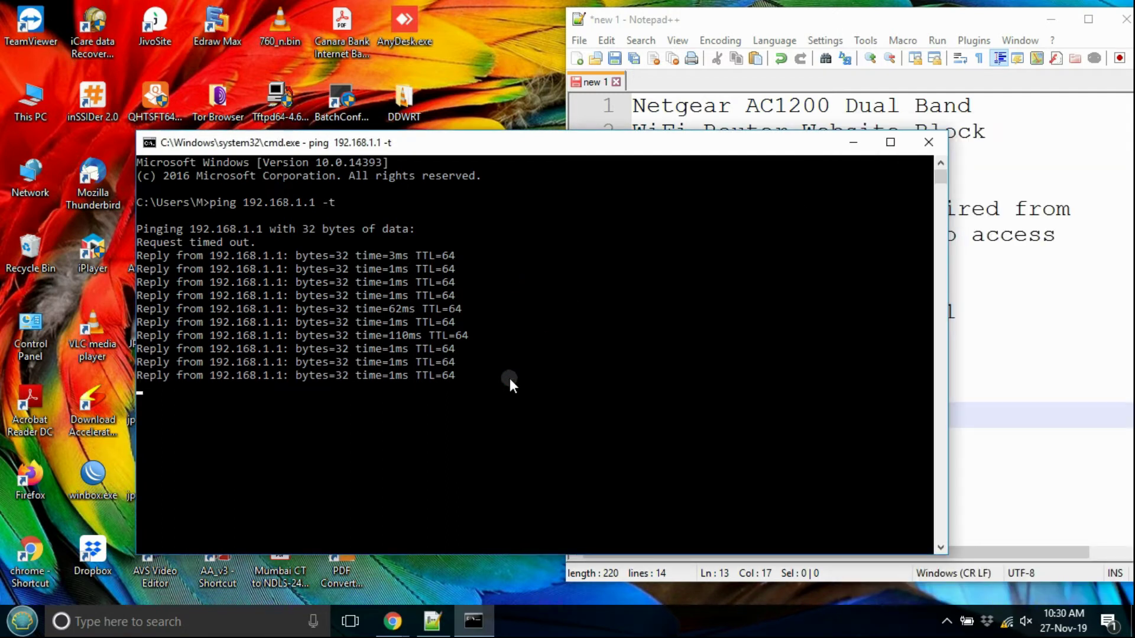
{"action": "left_click", "coordinate": [853, 142]}
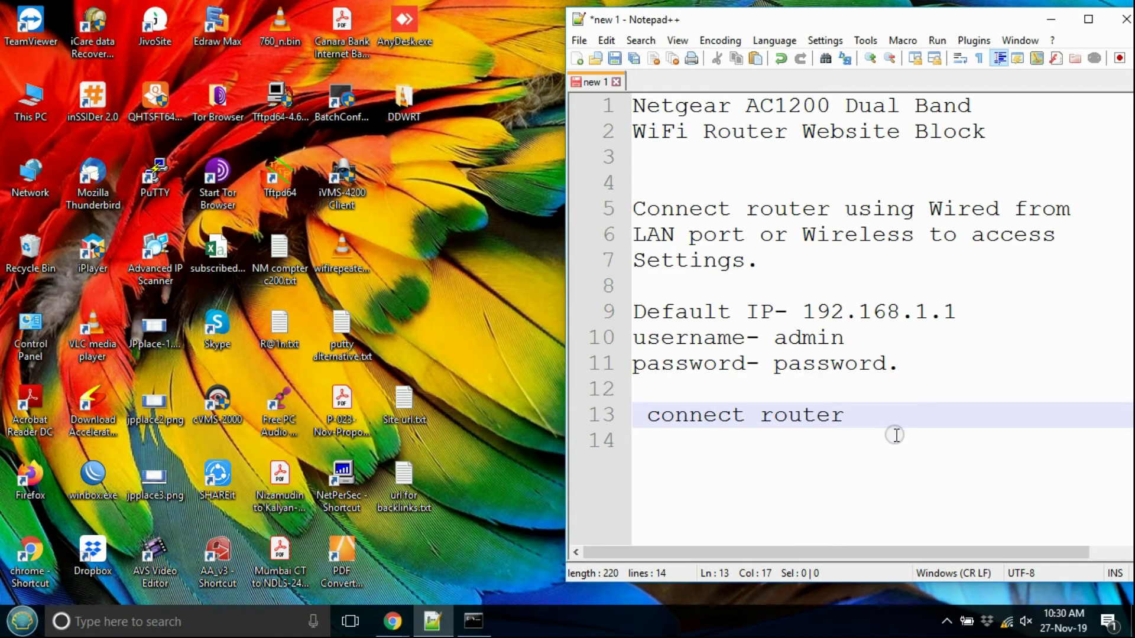
Step: Add 'Open Router in browser' to the notes and switch to the TechTricksZone Chrome window
{"action": "key", "text": "Return"}
{"action": "key", "text": "Return"}
{"action": "type", "text": "Open "}
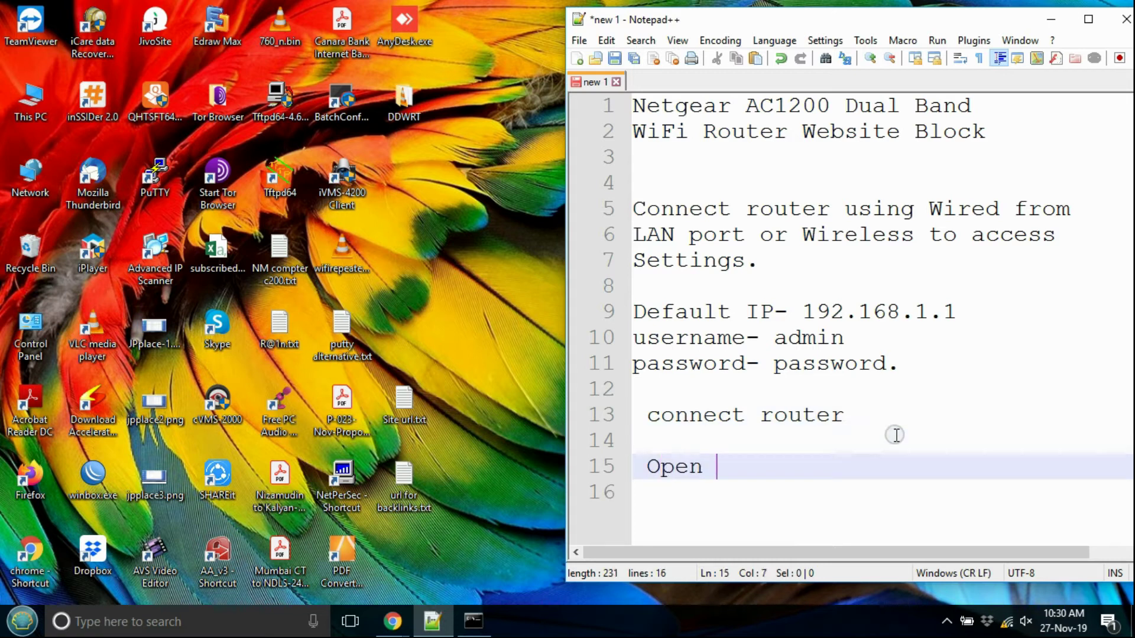
{"action": "type", "text": "Router in browser"}
{"action": "key", "text": "Return"}
{"action": "key", "text": "Return"}
{"action": "key", "text": "Return"}
{"action": "key", "text": "Return"}
{"action": "key", "text": "Return"}
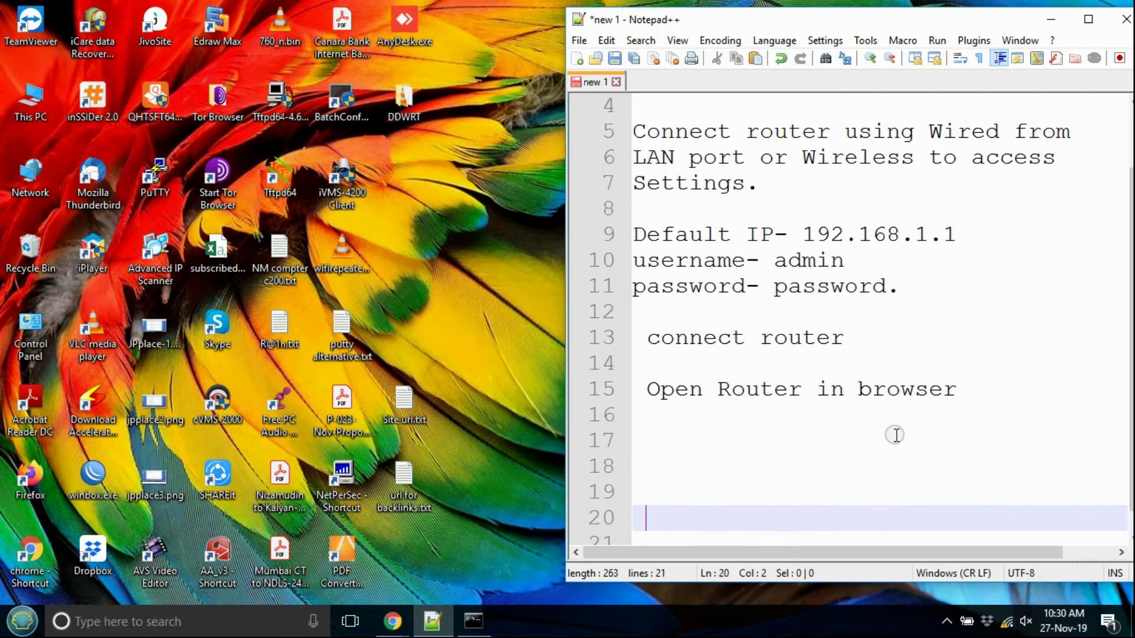
{"action": "mouse_move", "coordinate": [395, 618]}
{"action": "left_click", "coordinate": [558, 567]}
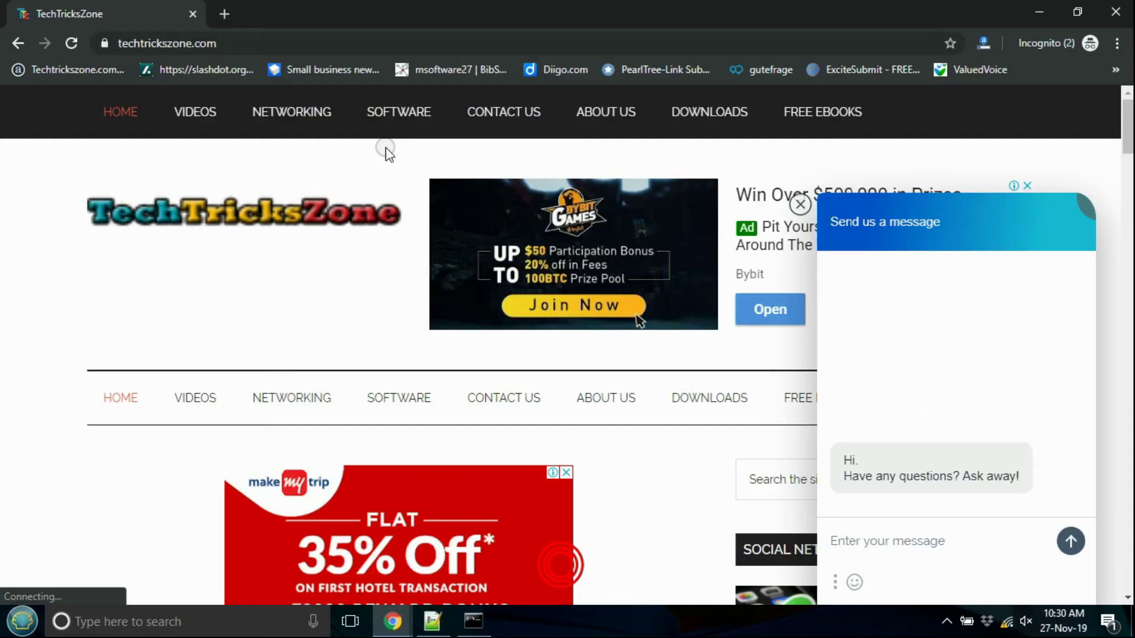
Step: Sign in to the R6220 router at 192.168.1.1 with its default credentials, then return to the notes
{"action": "left_click", "coordinate": [233, 43]}
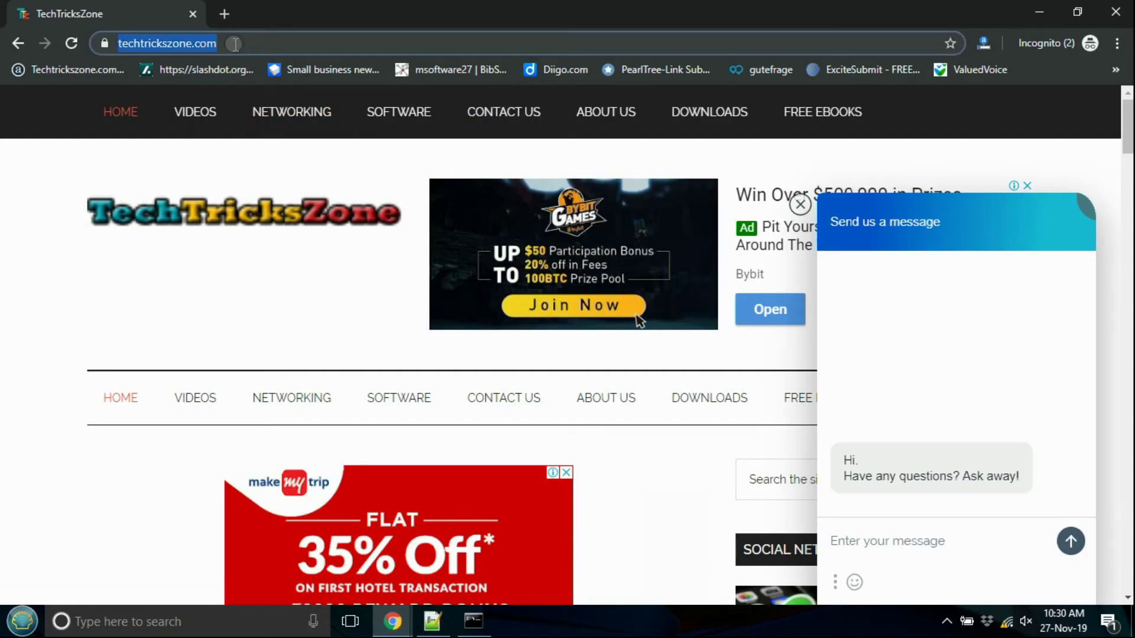
{"action": "type", "text": "192.168.1.1"}
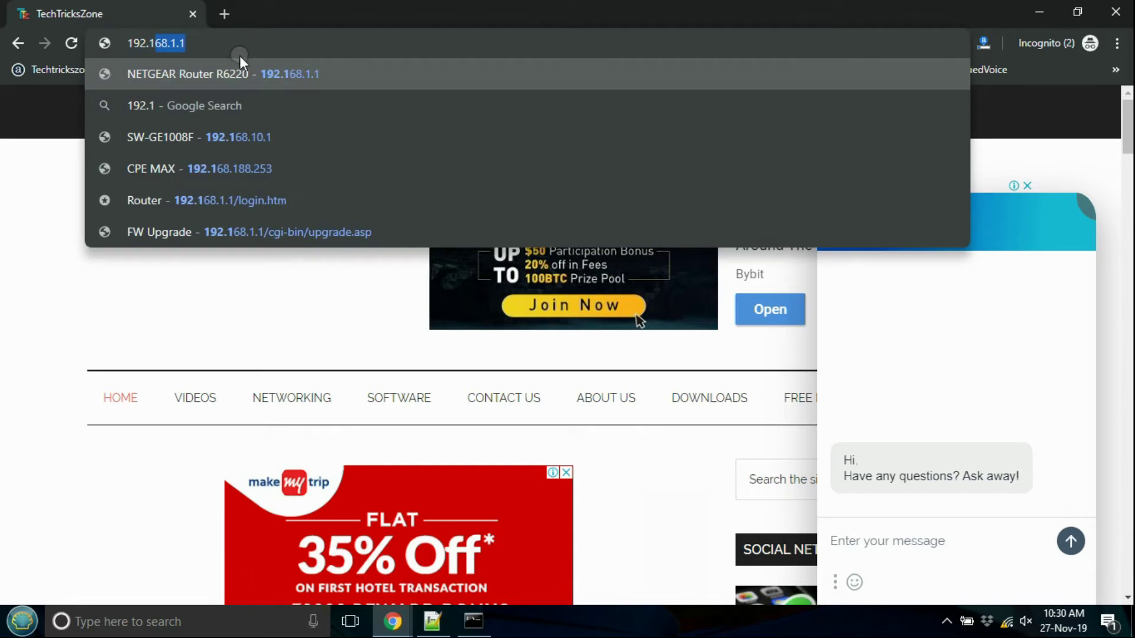
{"action": "left_click", "coordinate": [241, 66]}
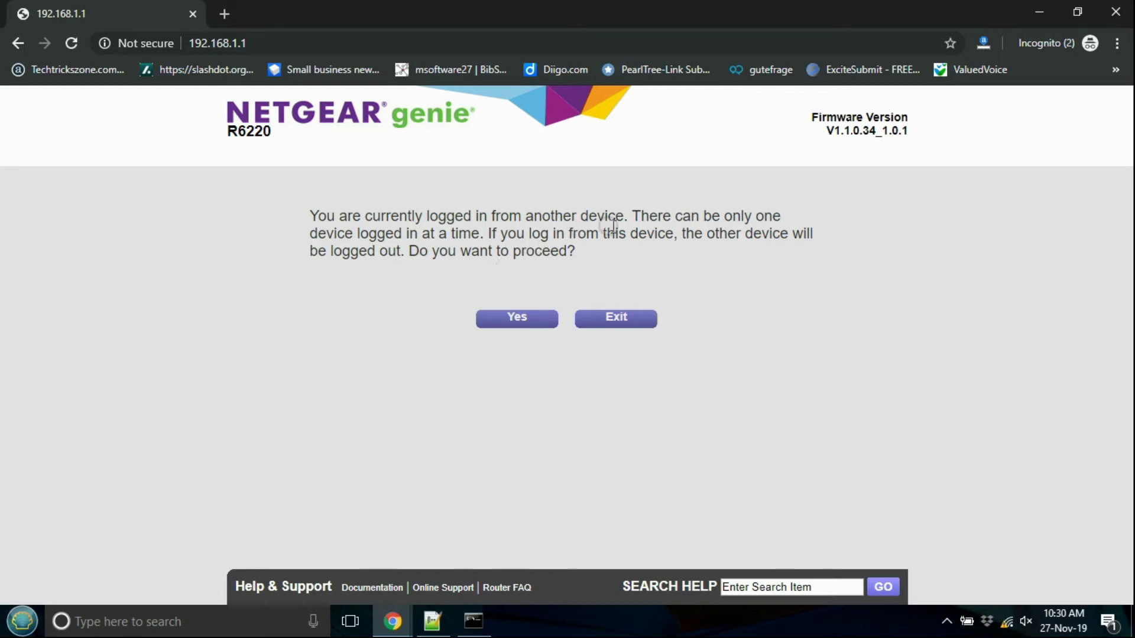
{"action": "left_click", "coordinate": [552, 322]}
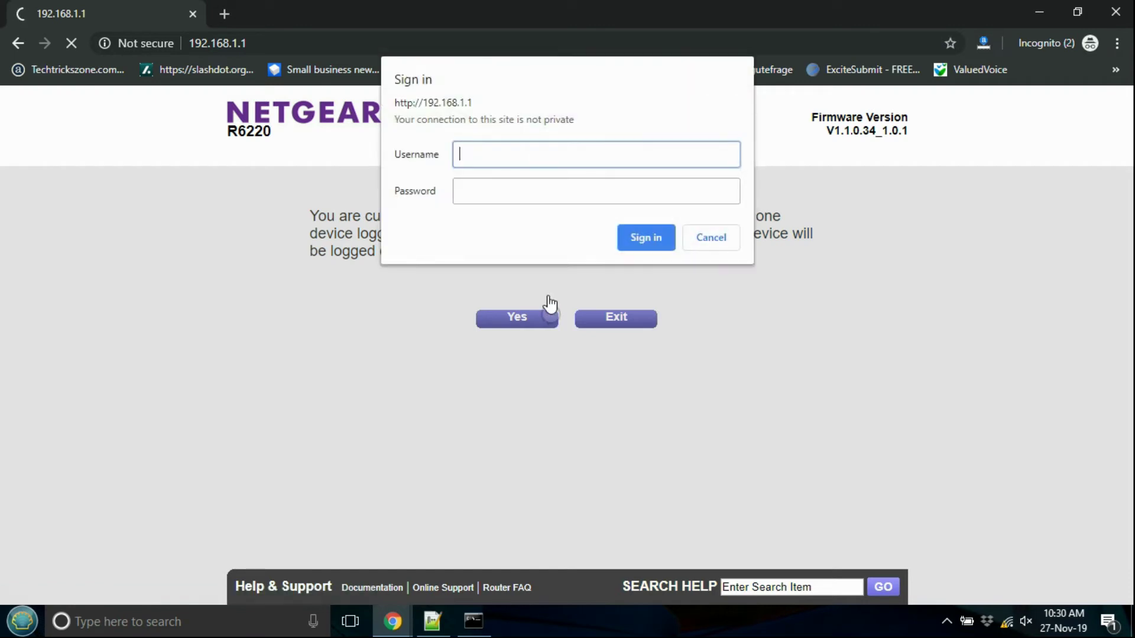
{"action": "type", "text": "admin"}
{"action": "key", "text": "Tab"}
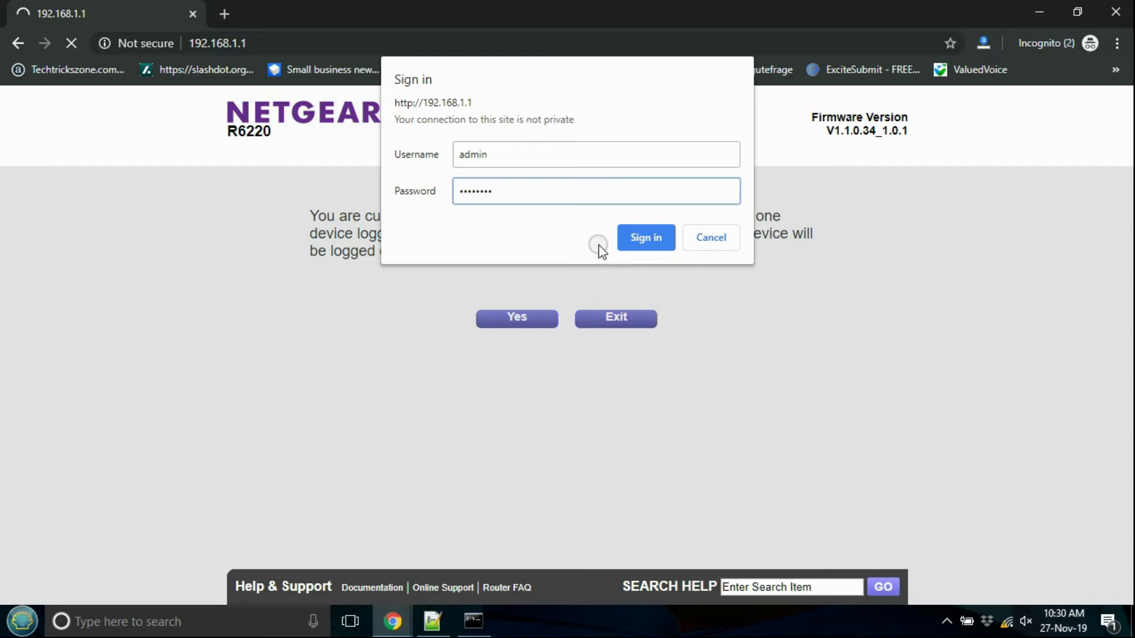
{"action": "left_click", "coordinate": [631, 243]}
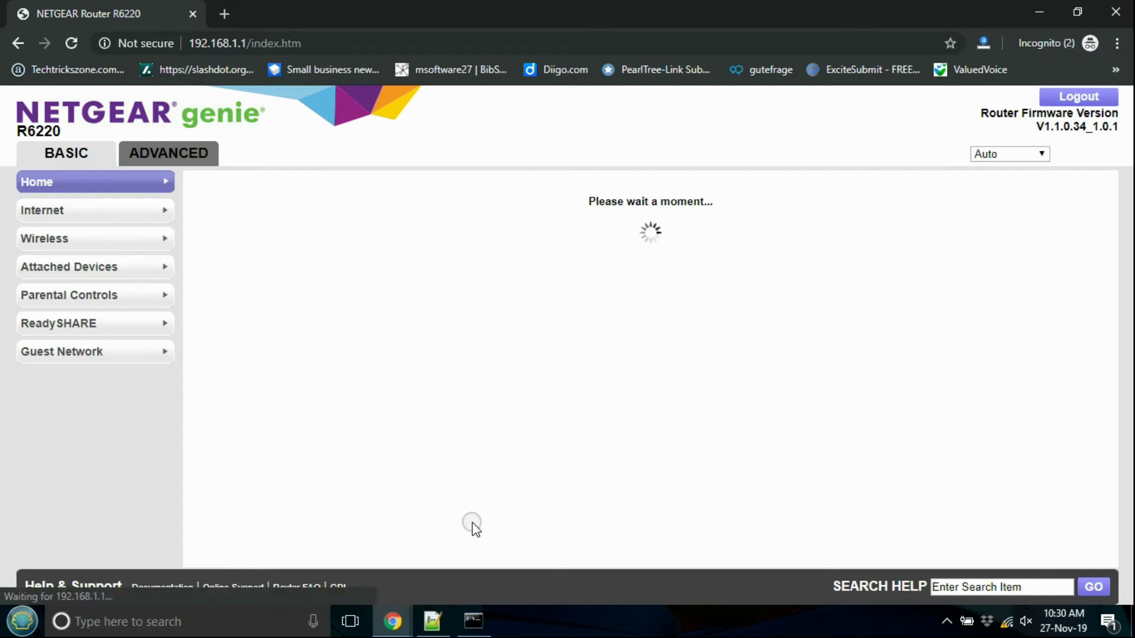
{"action": "left_click", "coordinate": [437, 622]}
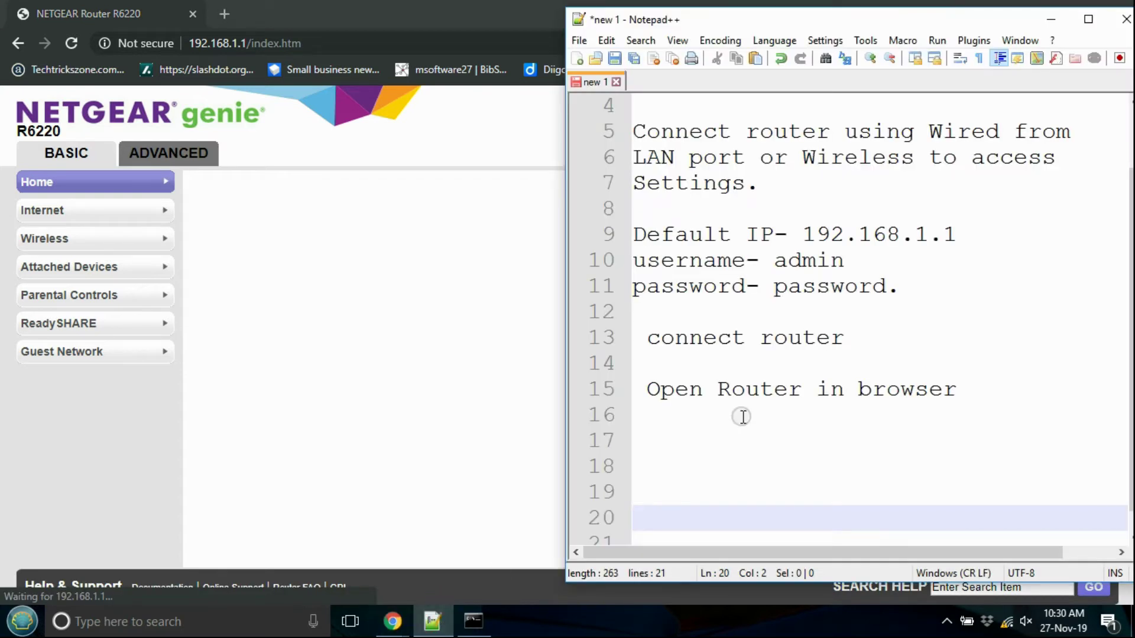
Step: Replace the notes with 'Go to Advanced tab-- security' and open ADVANCED > Security in the router
{"action": "left_click", "coordinate": [668, 447]}
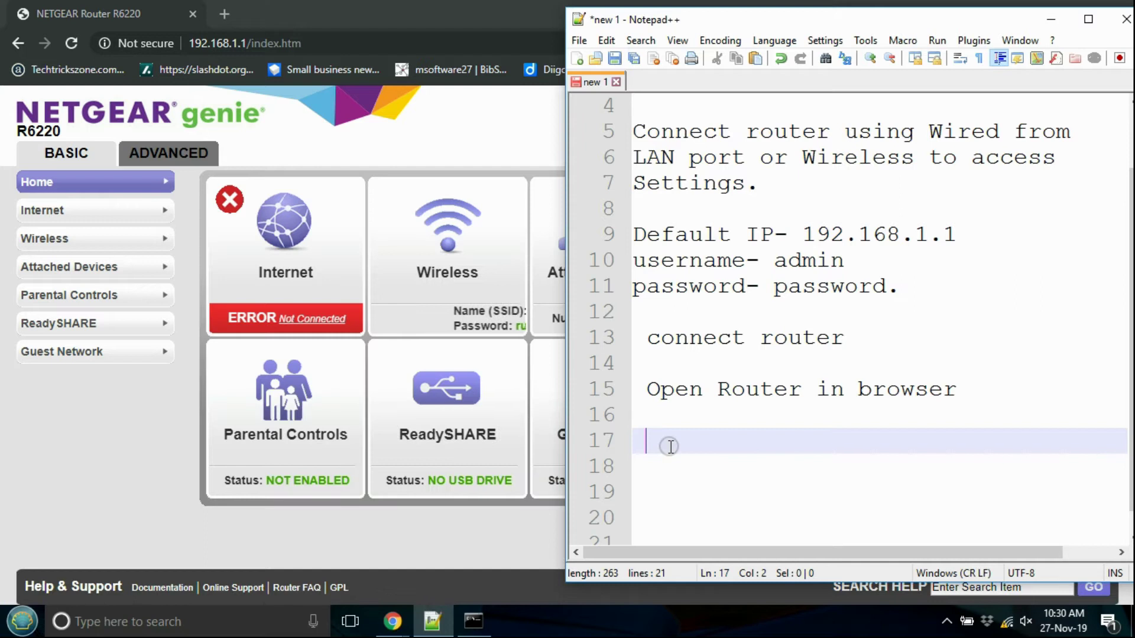
{"action": "key", "text": "ctrl+a"}
{"action": "key", "text": "Delete"}
{"action": "key", "text": "Return"}
{"action": "key", "text": "Return"}
{"action": "type", "text": "Go to A"}
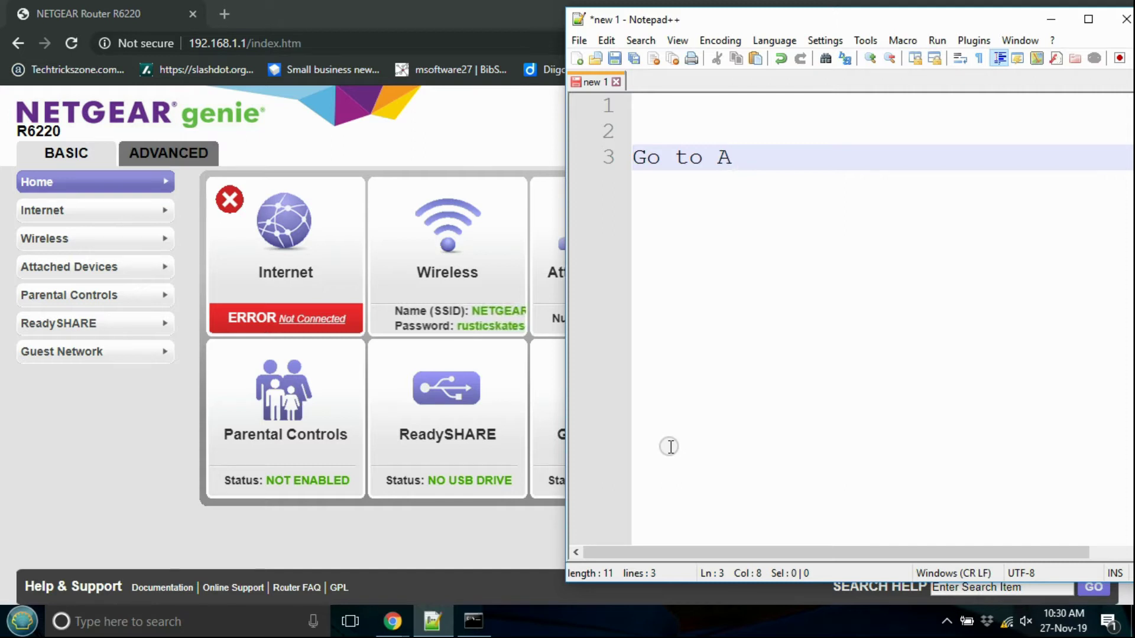
{"action": "type", "text": "dvance"}
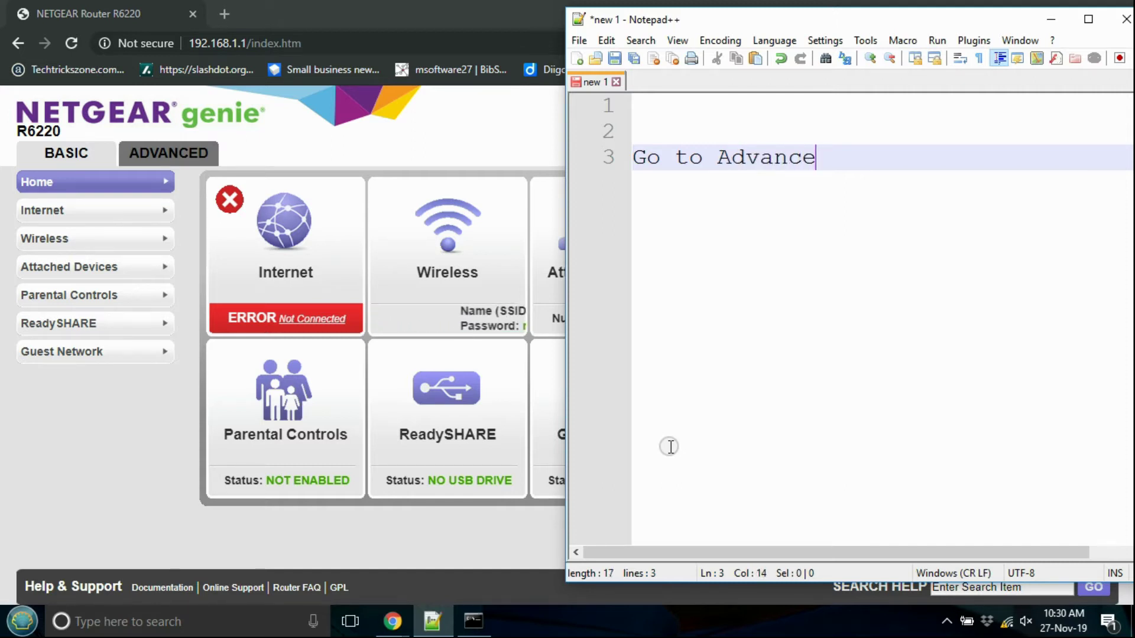
{"action": "type", "text": "d tab-- security"}
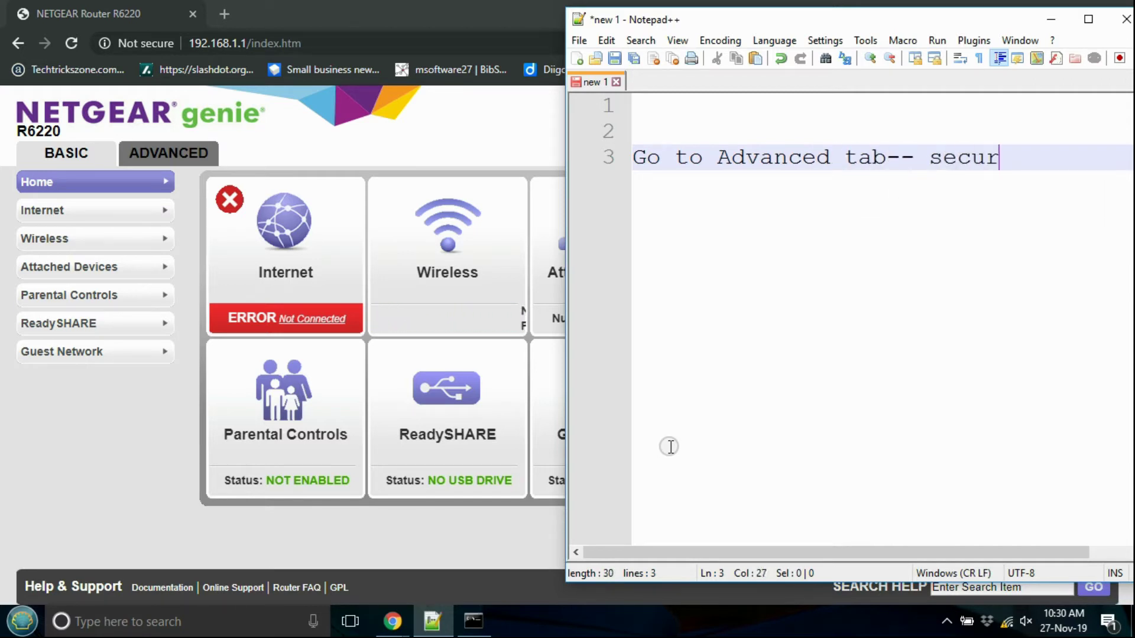
{"action": "left_click", "coordinate": [157, 156]}
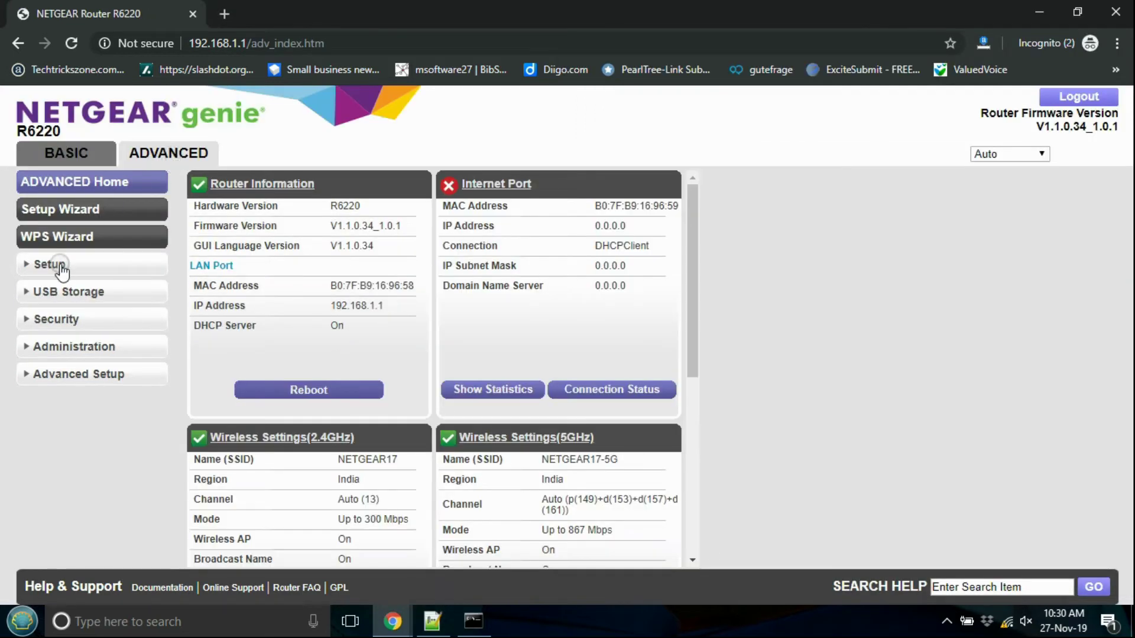
{"action": "left_click", "coordinate": [24, 322]}
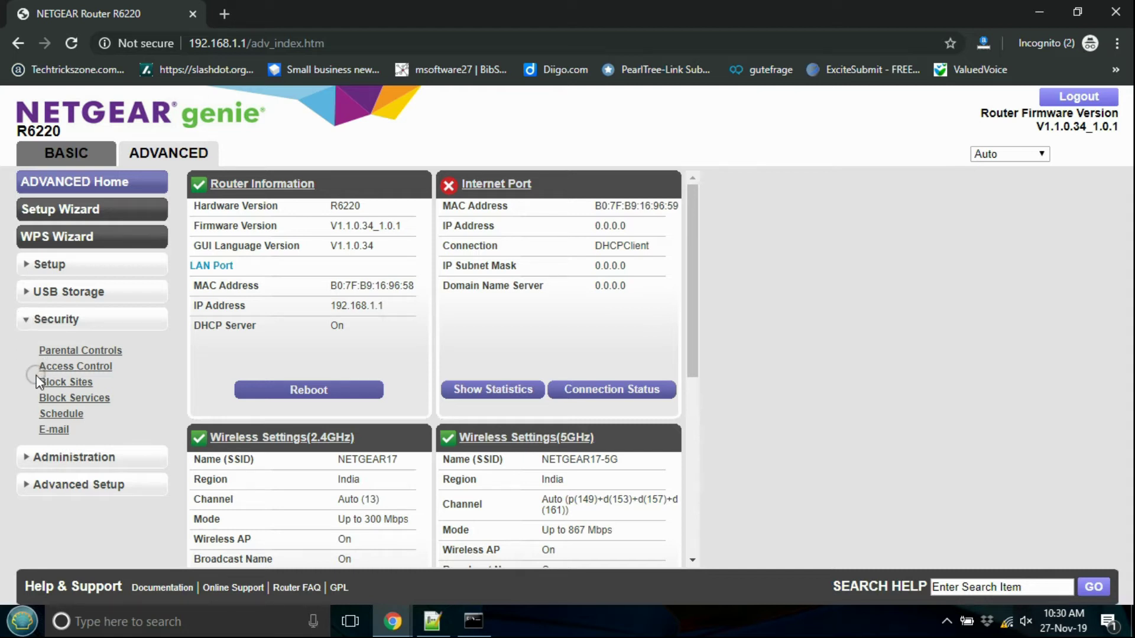
Step: Open Security > Block Sites and switch Keyword Blocking from Never to Always
{"action": "left_click_drag", "start_coordinate": [34, 382], "coordinate": [96, 391]}
{"action": "left_click", "coordinate": [80, 383]}
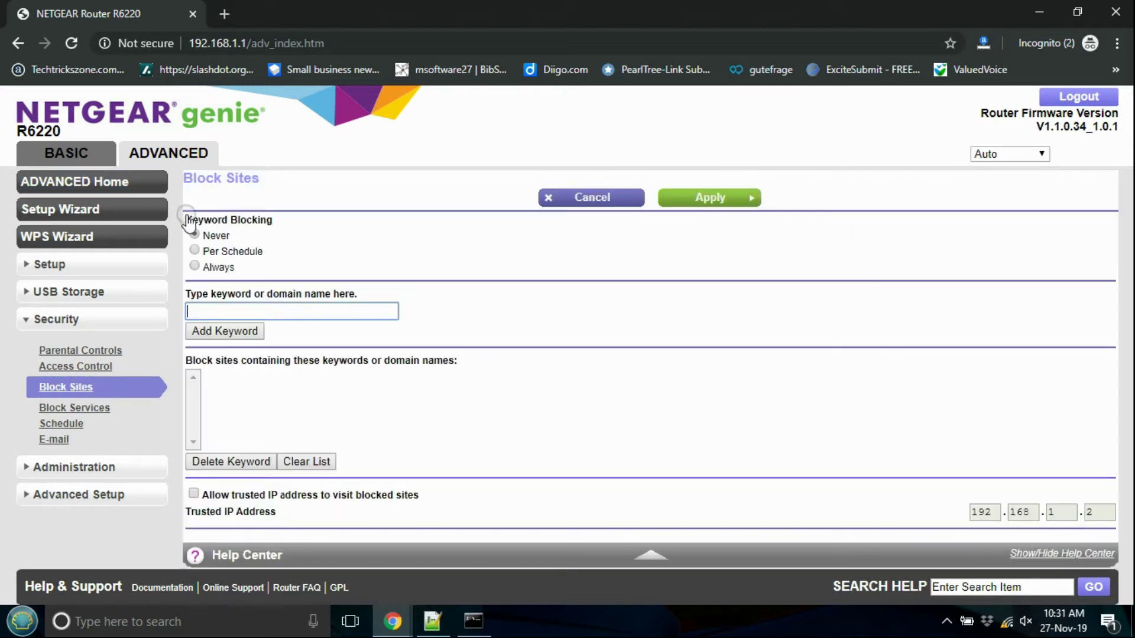
{"action": "left_click", "coordinate": [278, 221]}
{"action": "left_click_drag", "start_coordinate": [283, 225], "coordinate": [183, 220]}
{"action": "left_click_drag", "start_coordinate": [267, 251], "coordinate": [215, 267]}
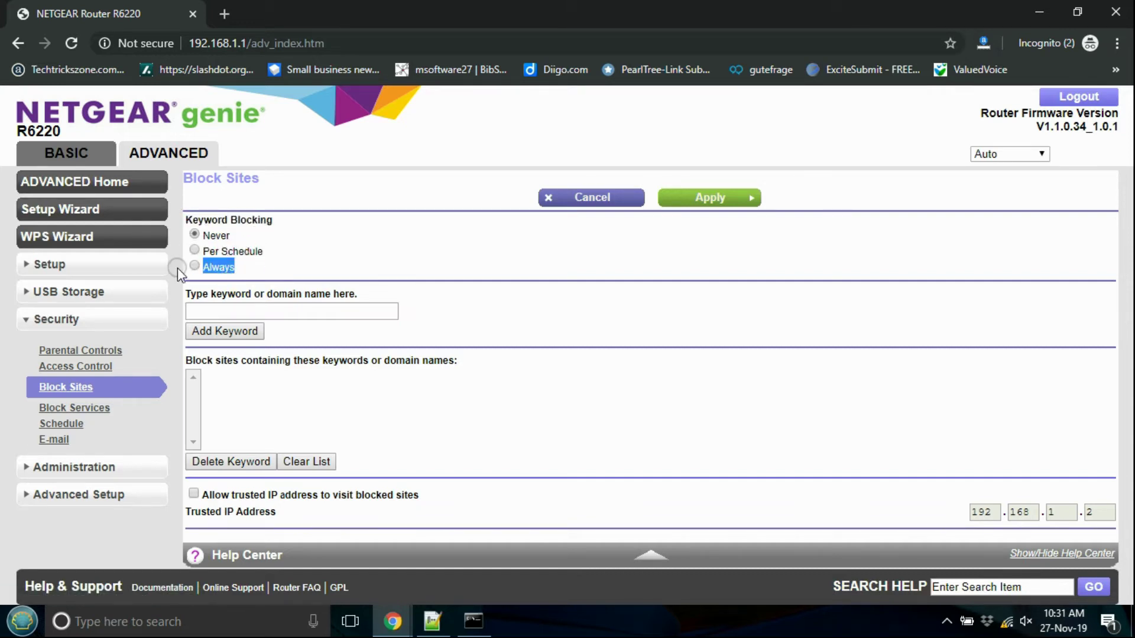
{"action": "left_click", "coordinate": [194, 250]}
{"action": "left_click", "coordinate": [195, 266]}
{"action": "left_click", "coordinate": [233, 264]}
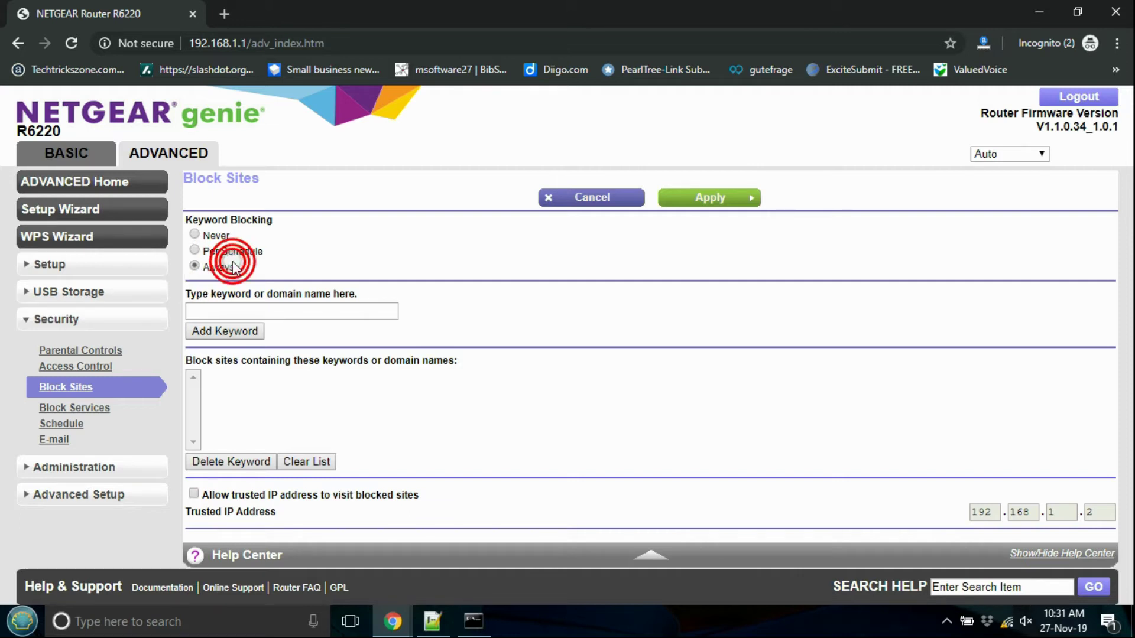
Step: Add the note 'Per schedule - as per time set for blocking'
{"action": "left_click", "coordinate": [432, 621]}
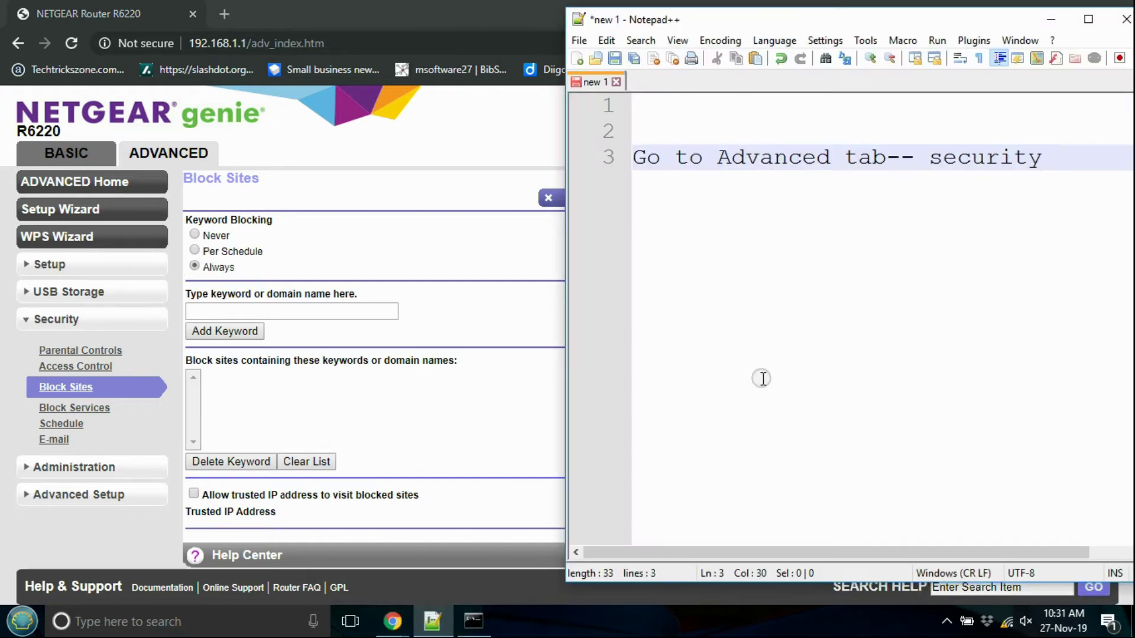
{"action": "key", "text": "Return"}
{"action": "key", "text": "Return"}
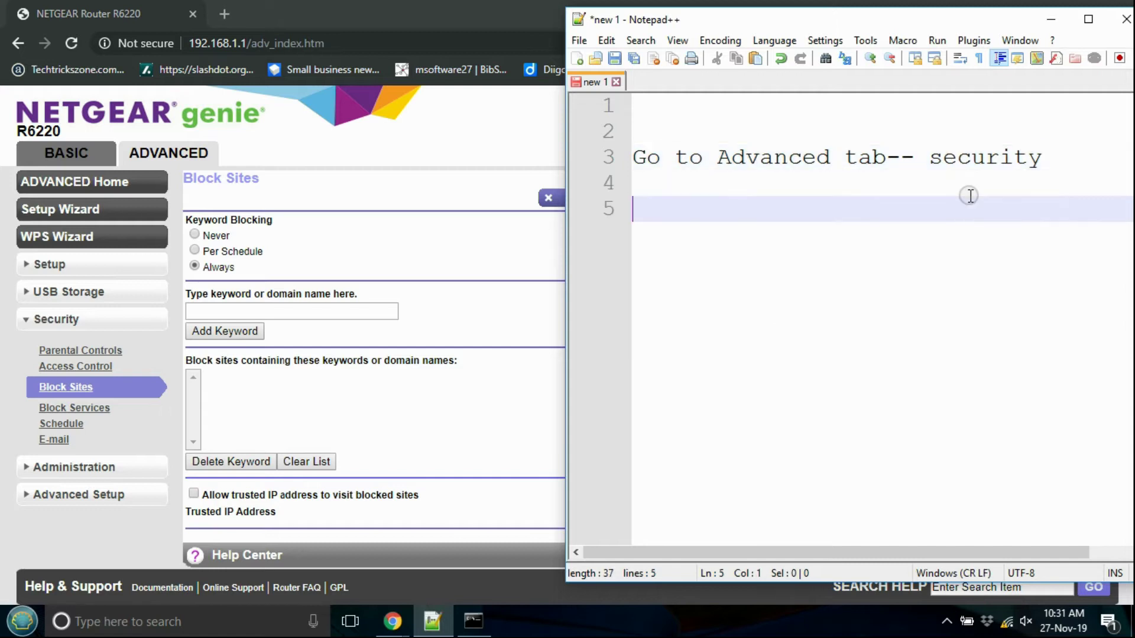
{"action": "type", "text": "Per sch"}
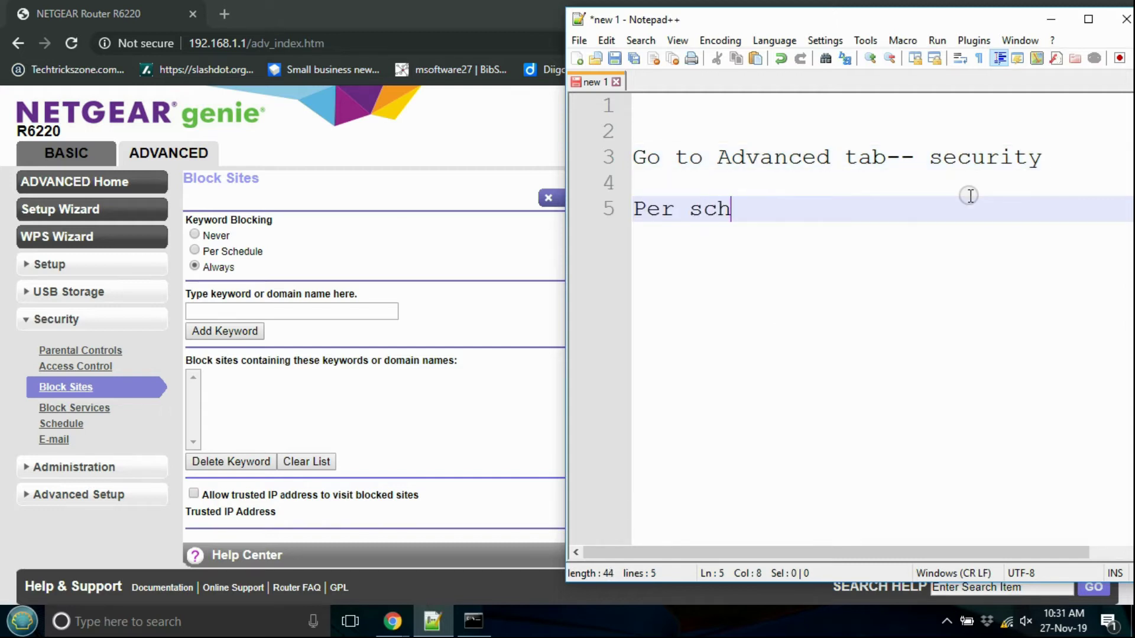
{"action": "type", "text": "edule - a"}
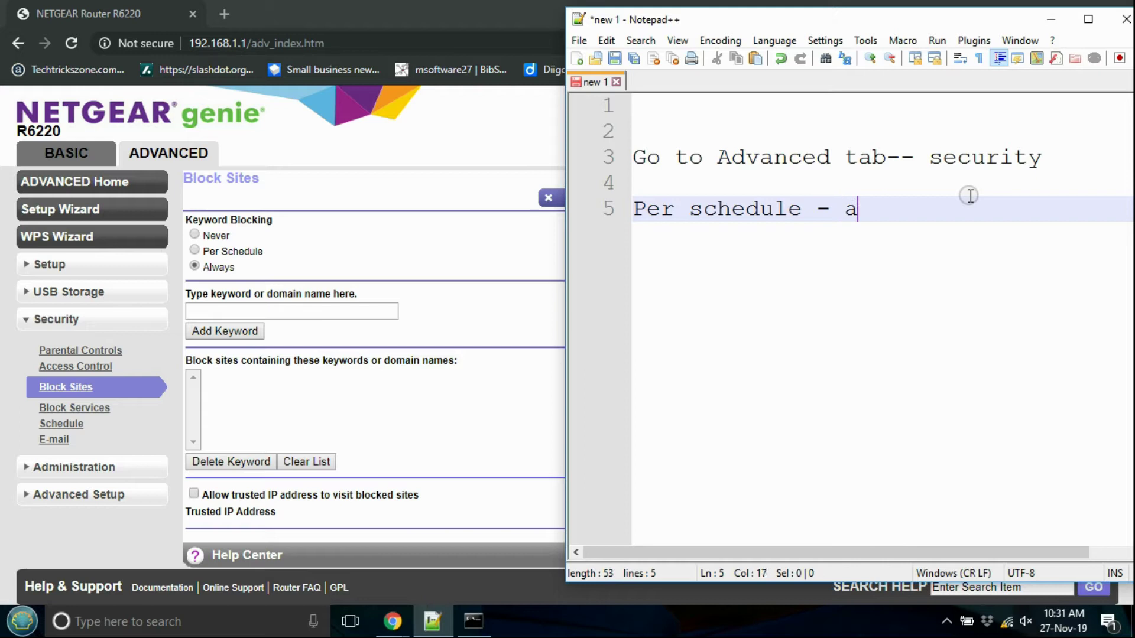
{"action": "type", "text": "s per time set for"}
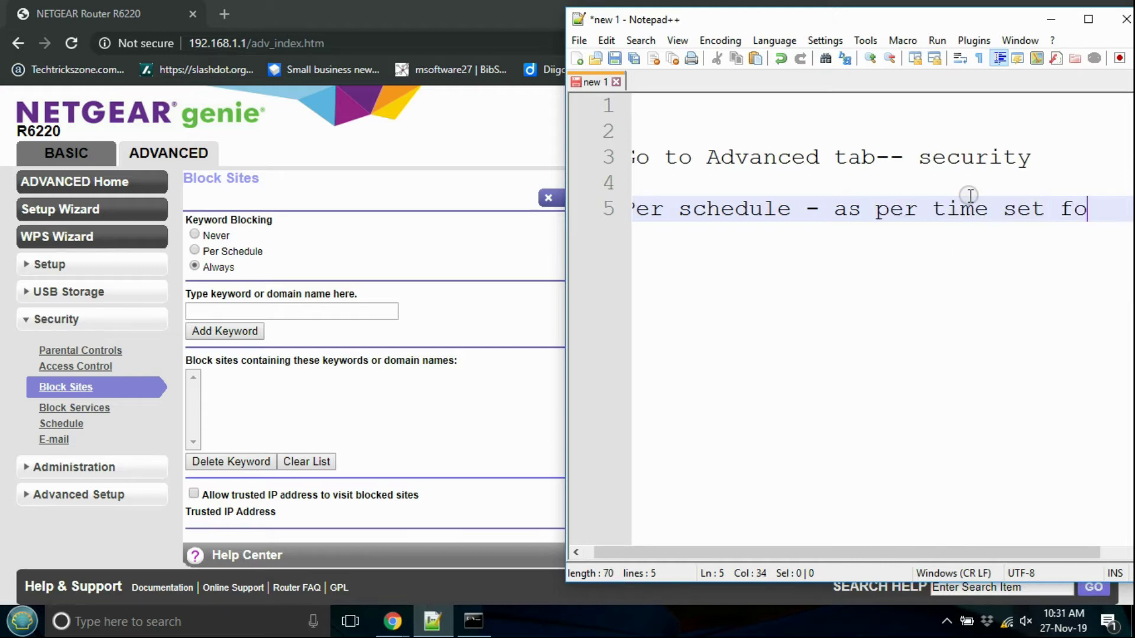
{"action": "key", "text": "Return"}
{"action": "type", "text": "vloci"}
{"action": "key", "text": "BackSpace"}
{"action": "type", "text": "king"}
Step: Add 'always- permanantly blocking' to the notes and return to the Block Sites page
{"action": "key", "text": "Return"}
{"action": "key", "text": "Return"}
{"action": "type", "text": "always. perm"}
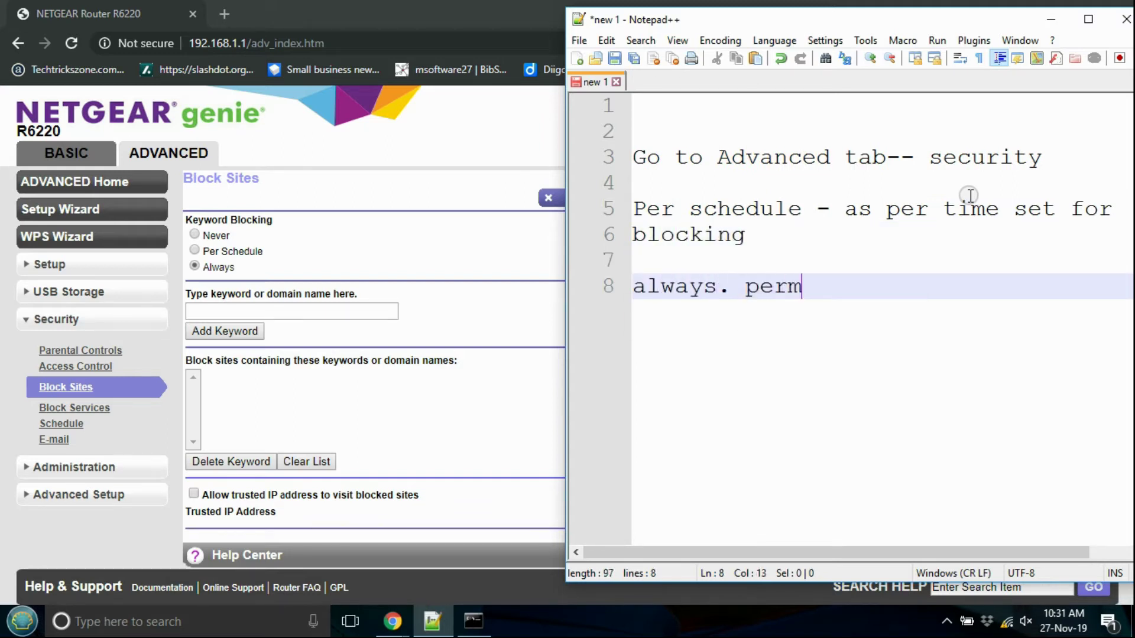
{"action": "key", "text": "BackSpace"}
{"action": "key", "text": "BackSpace"}
{"action": "key", "text": "BackSpace"}
{"action": "key", "text": "BackSpace"}
{"action": "key", "text": "BackSpace"}
{"action": "key", "text": "BackSpace"}
{"action": "type", "text": "- permanantly blocking"}
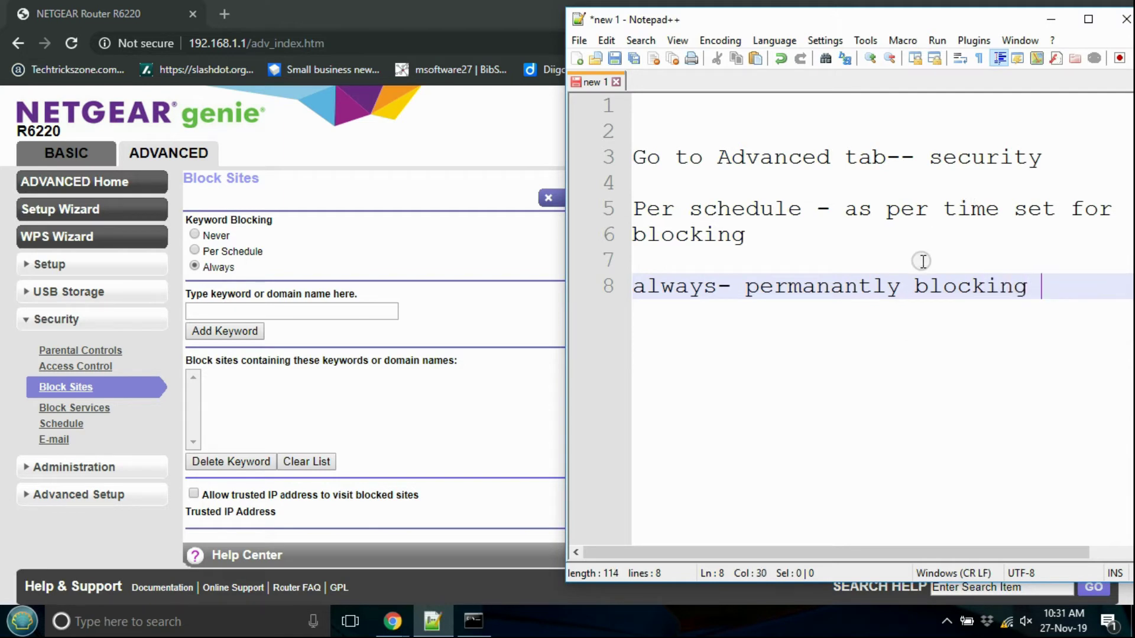
{"action": "left_click", "coordinate": [410, 320]}
{"action": "left_click", "coordinate": [237, 308]}
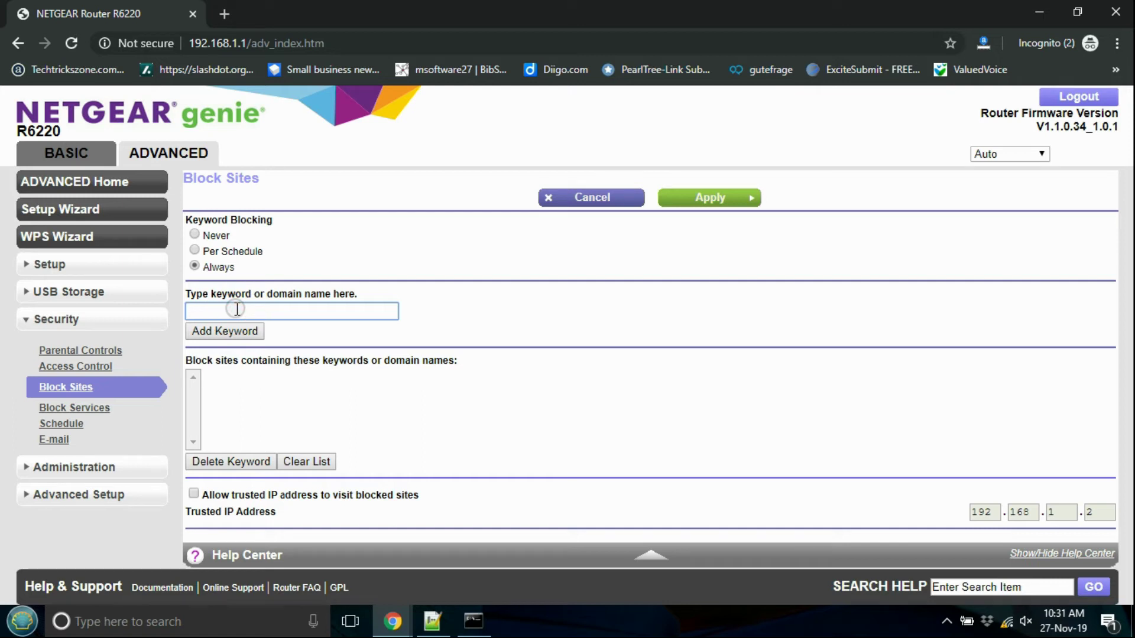
Step: Enter facebook.com, whatsapp, Youtube.com and Instragram one by one, adding each with Add Keyword
{"action": "type", "text": "facebook.com"}
{"action": "left_click", "coordinate": [231, 331]}
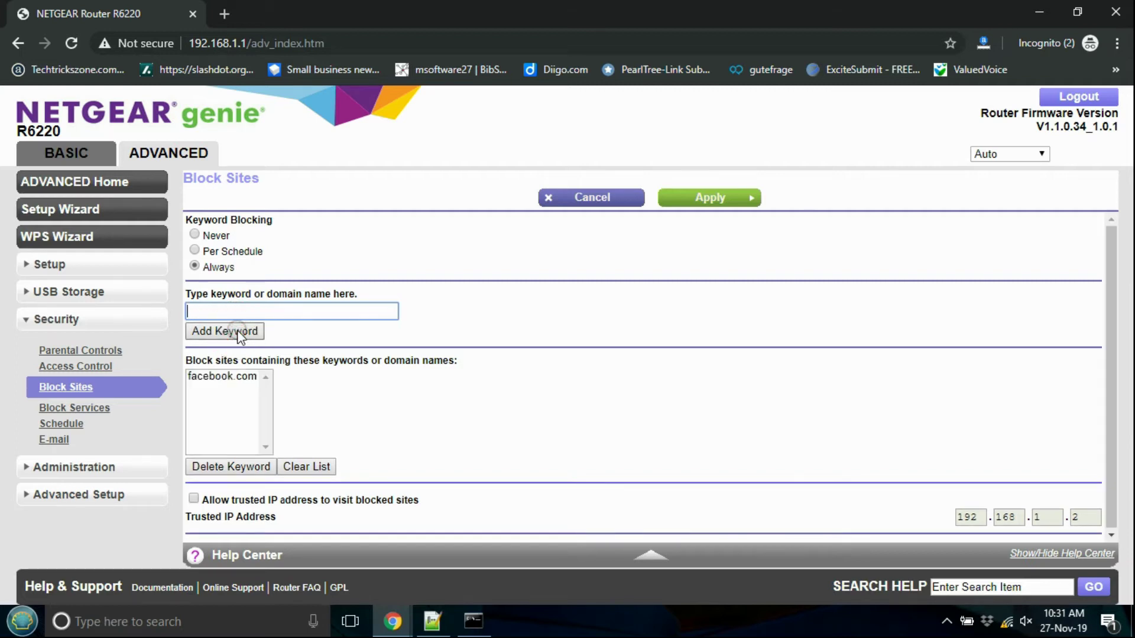
{"action": "left_click", "coordinate": [251, 312]}
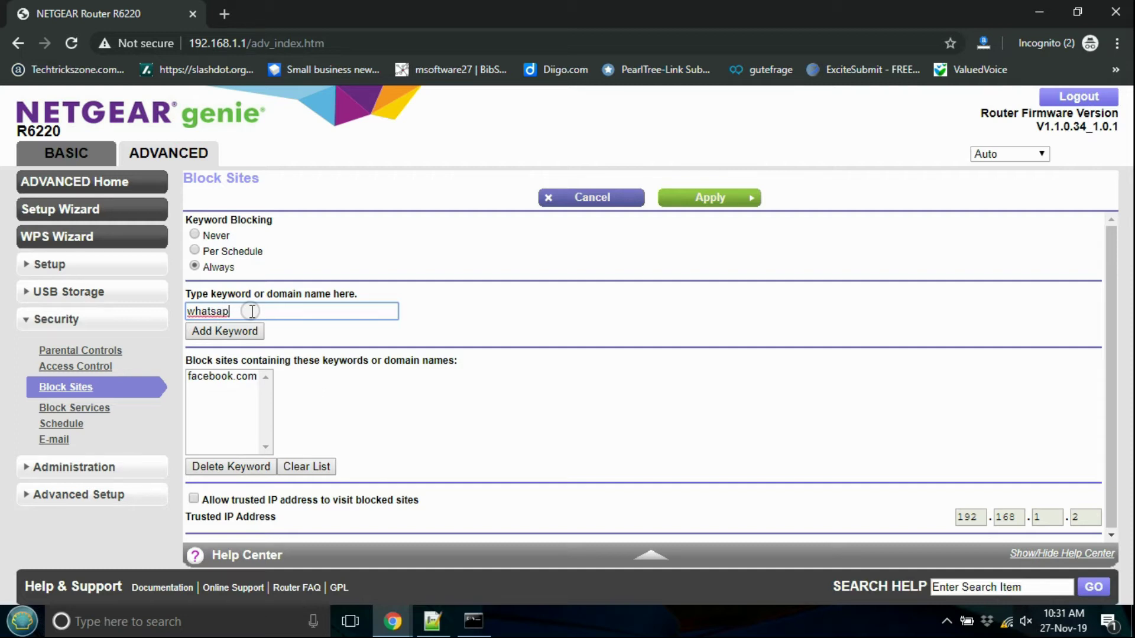
{"action": "type", "text": "whatsapp"}
{"action": "left_click", "coordinate": [248, 333]}
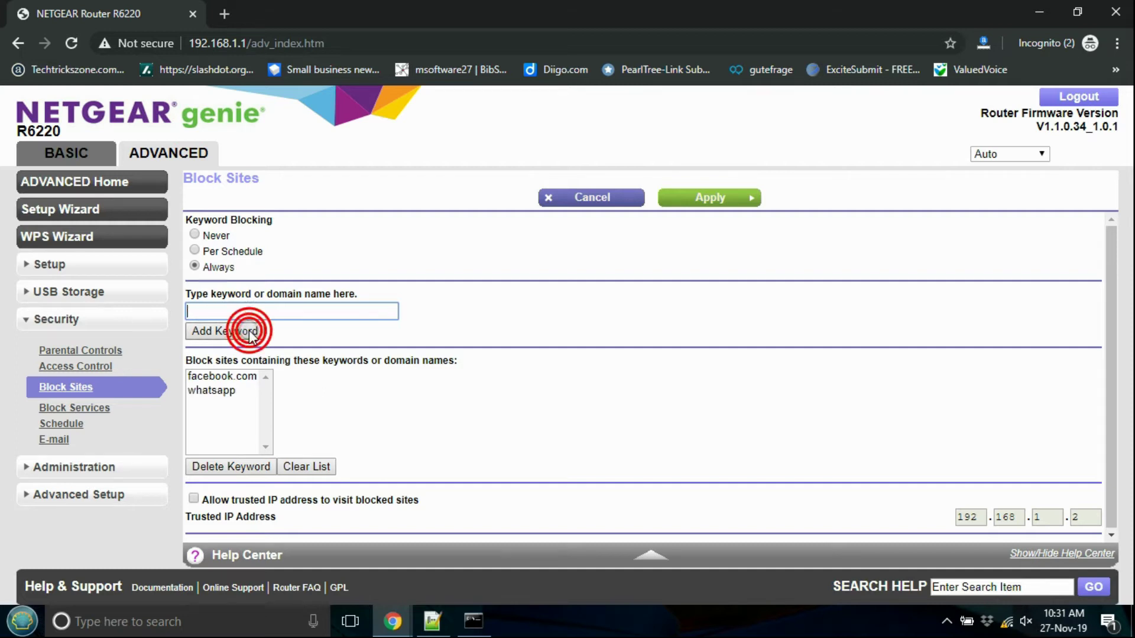
{"action": "type", "text": "Youtube.com"}
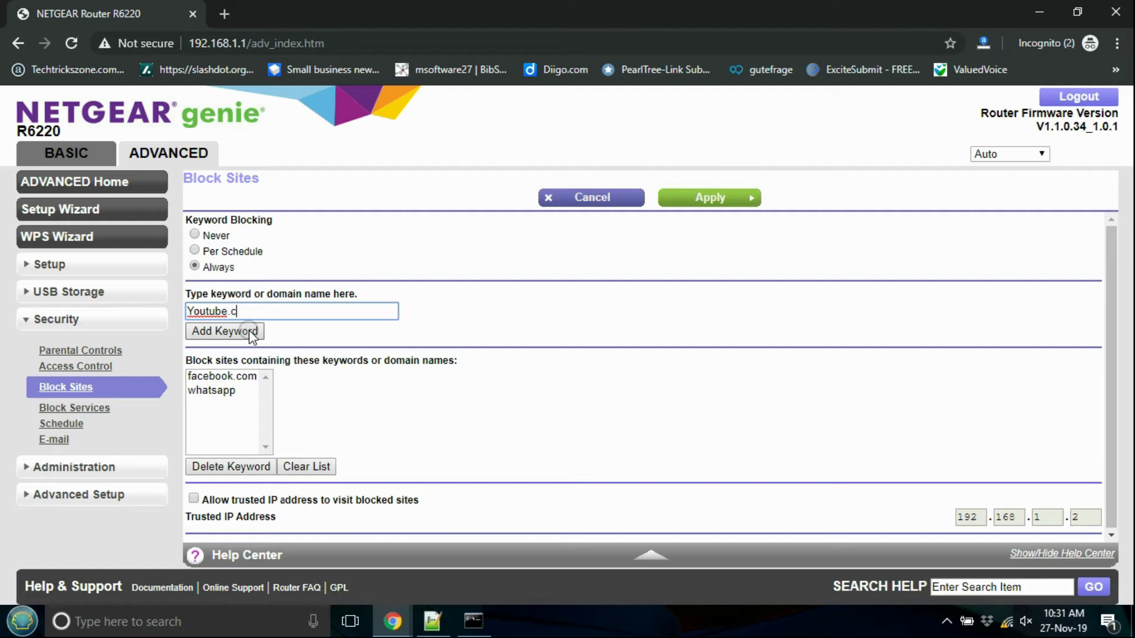
{"action": "left_click", "coordinate": [253, 332]}
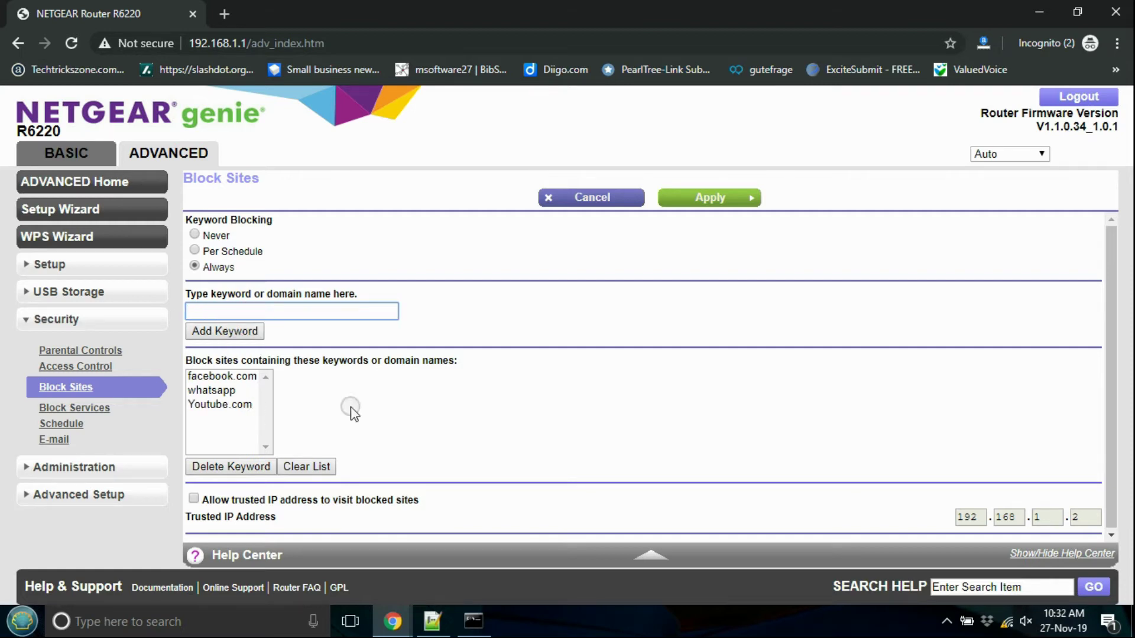
{"action": "left_click", "coordinate": [1117, 310]}
{"action": "left_click_drag", "start_coordinate": [1116, 309], "coordinate": [1112, 359]}
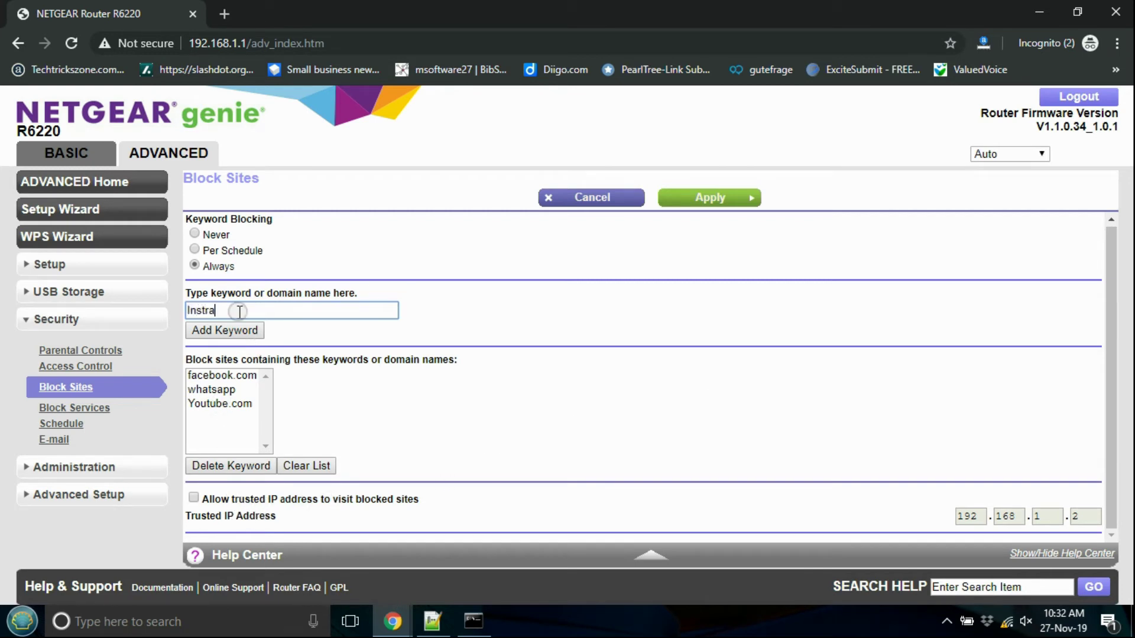
{"action": "left_click", "coordinate": [242, 330]}
{"action": "left_click", "coordinate": [1116, 406]}
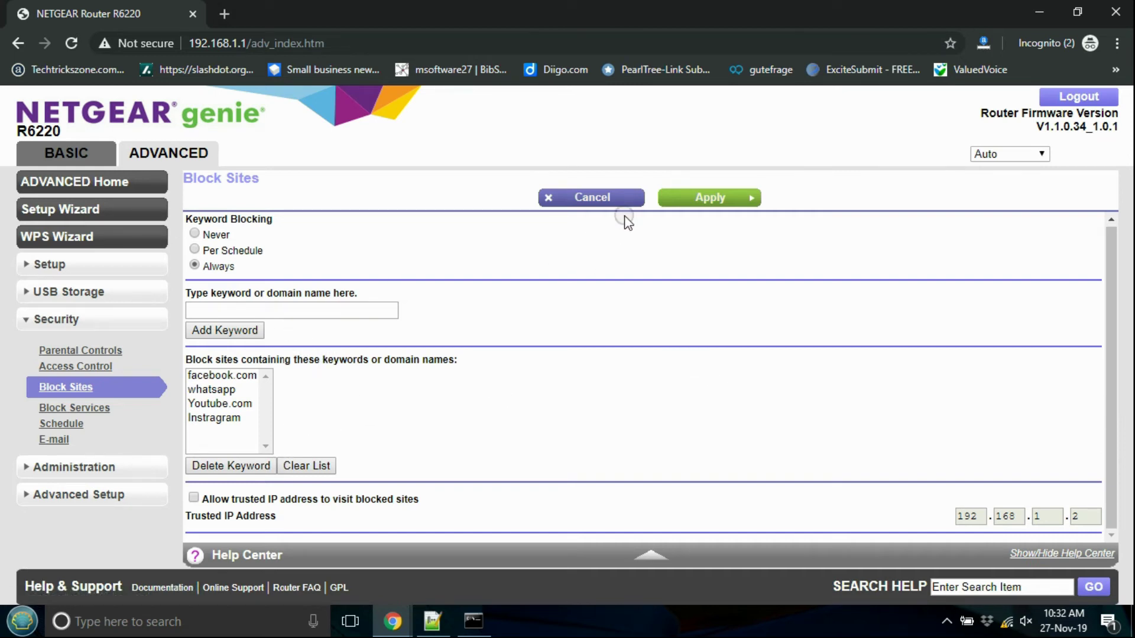
Step: Apply the four-keyword Always blocking, then reload and recheck the list in Security > Block Sites
{"action": "left_click", "coordinate": [986, 153]}
{"action": "left_click", "coordinate": [988, 152]}
{"action": "left_click", "coordinate": [736, 195]}
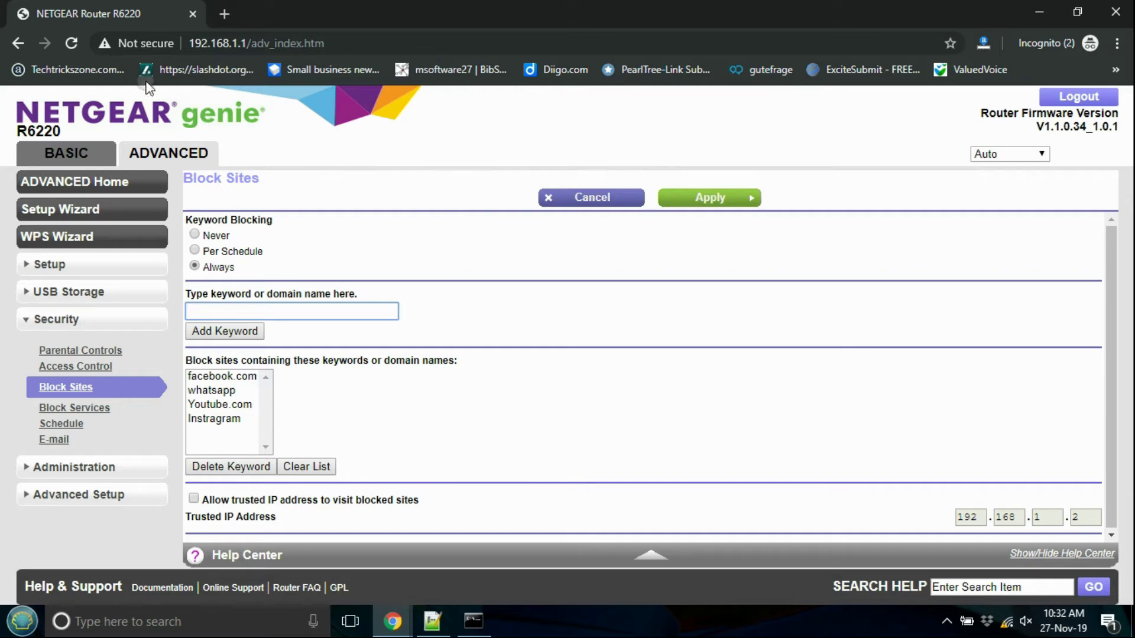
{"action": "left_click", "coordinate": [66, 43]}
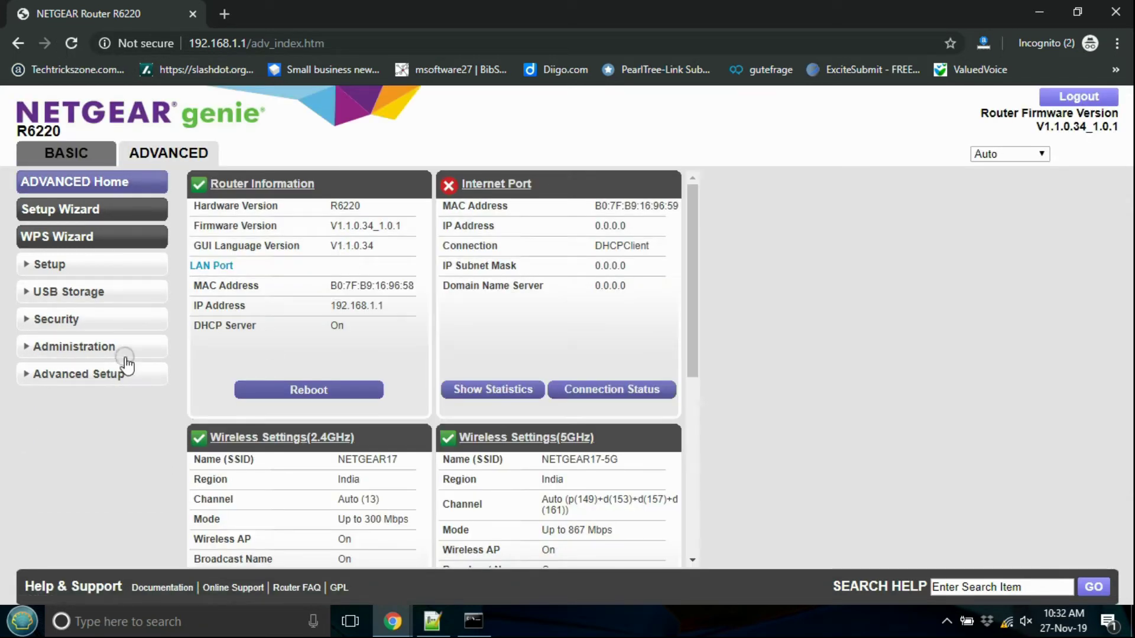
{"action": "left_click", "coordinate": [25, 328]}
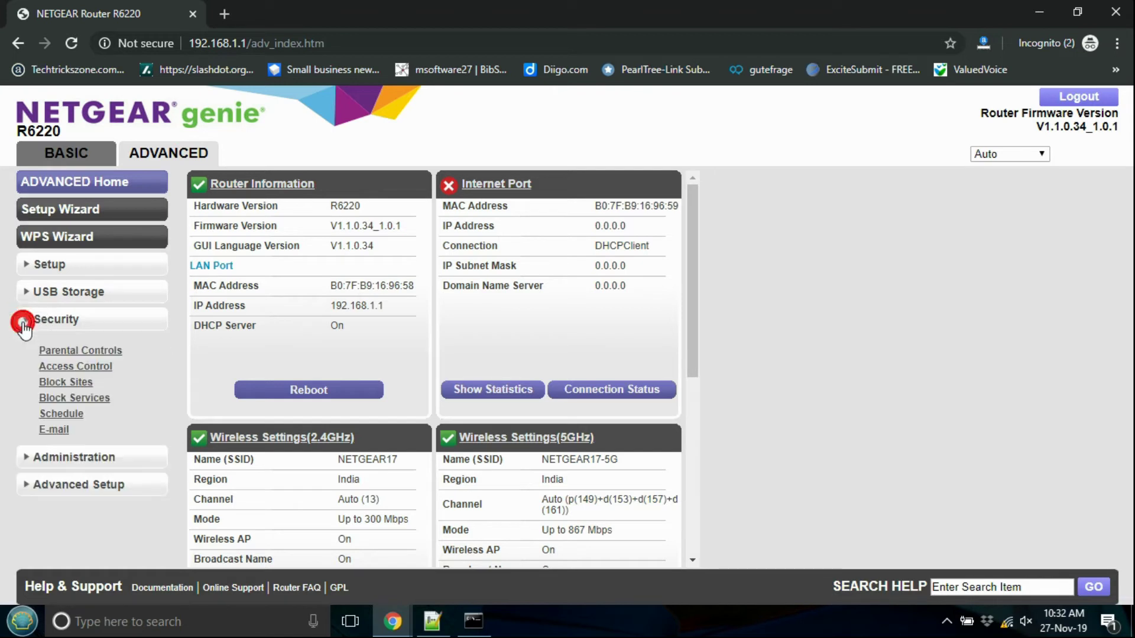
{"action": "left_click", "coordinate": [47, 382]}
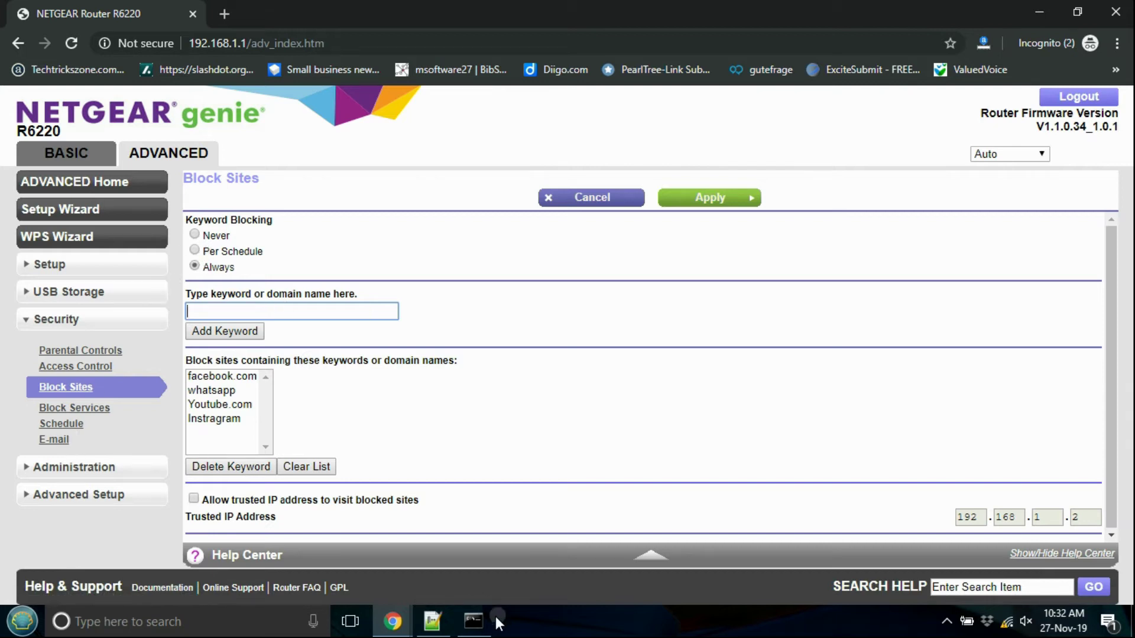
Step: Bring the Notepad++ notes forward and start a new line after the last note
{"action": "left_click", "coordinate": [433, 621]}
{"action": "left_click", "coordinate": [1044, 288]}
{"action": "key", "text": "Return"}
{"action": "key", "text": "Return"}
Step: Type the note 'As per schedule- create blocking', correcting the misspelled 'schedule'
{"action": "type", "text": "As p"}
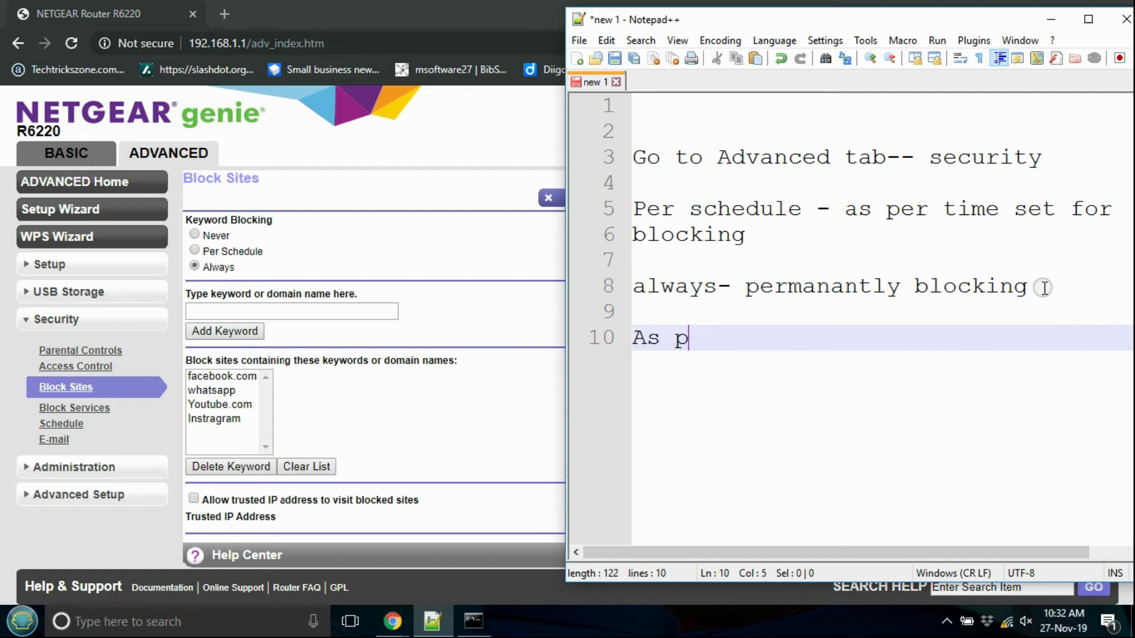
{"action": "type", "text": "r er sechdue"}
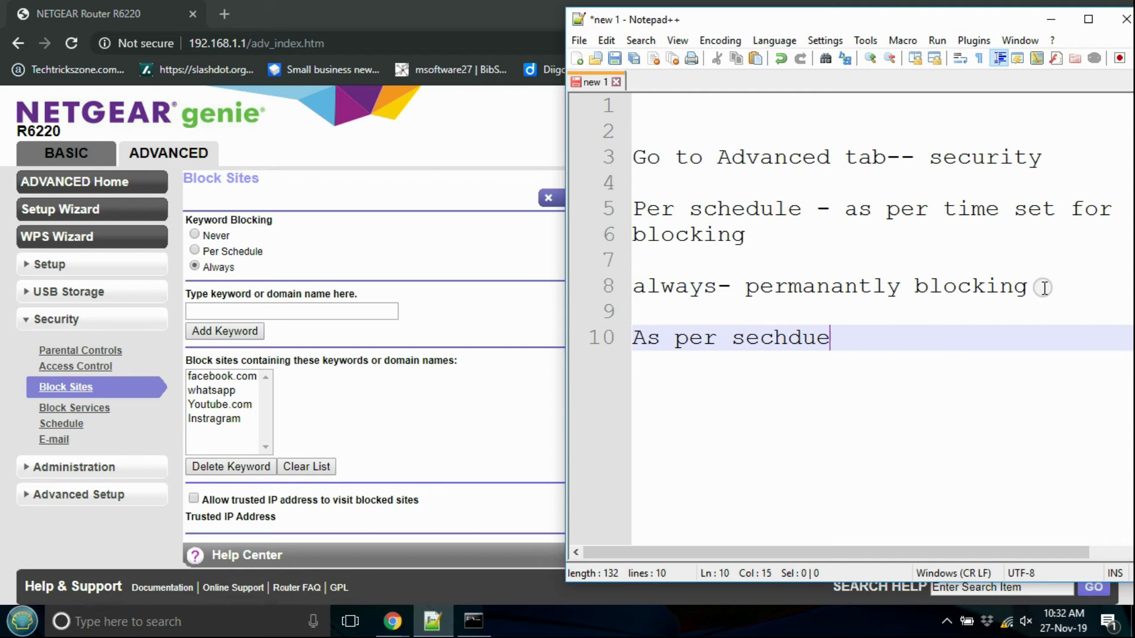
{"action": "key", "text": "BackSpace"}
{"action": "key", "text": "BackSpace"}
{"action": "key", "text": "BackSpace"}
{"action": "key", "text": "BackSpace"}
{"action": "type", "text": "udel"}
{"action": "key", "text": "BackSpace"}
{"action": "key", "text": "BackSpace"}
{"action": "type", "text": "dule- create blocking"}
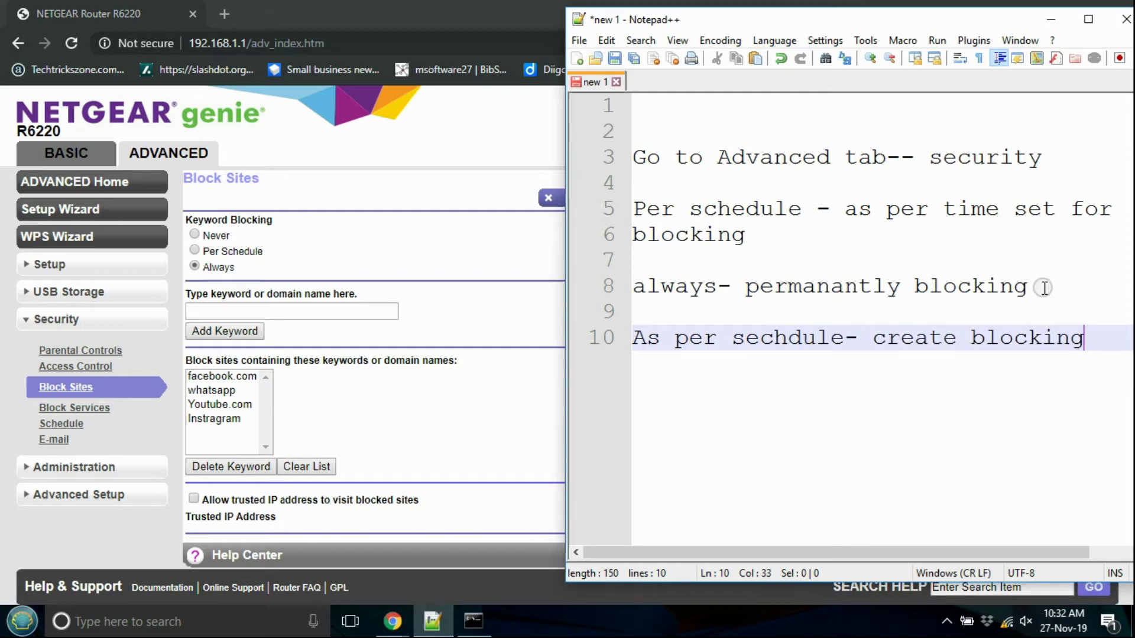
Step: Finish with 'schedule', add 'go to schedule', and open the router's Schedule page
{"action": "key", "text": "Return"}
{"action": "type", "text": "s"}
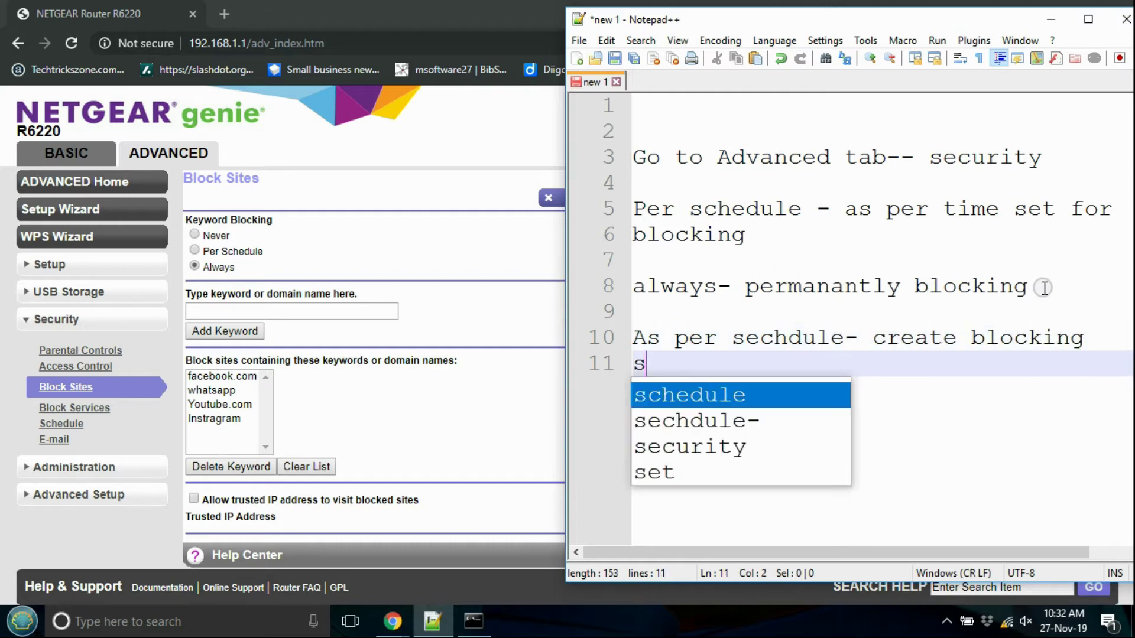
{"action": "type", "text": "chedu"}
{"action": "key", "text": "Return"}
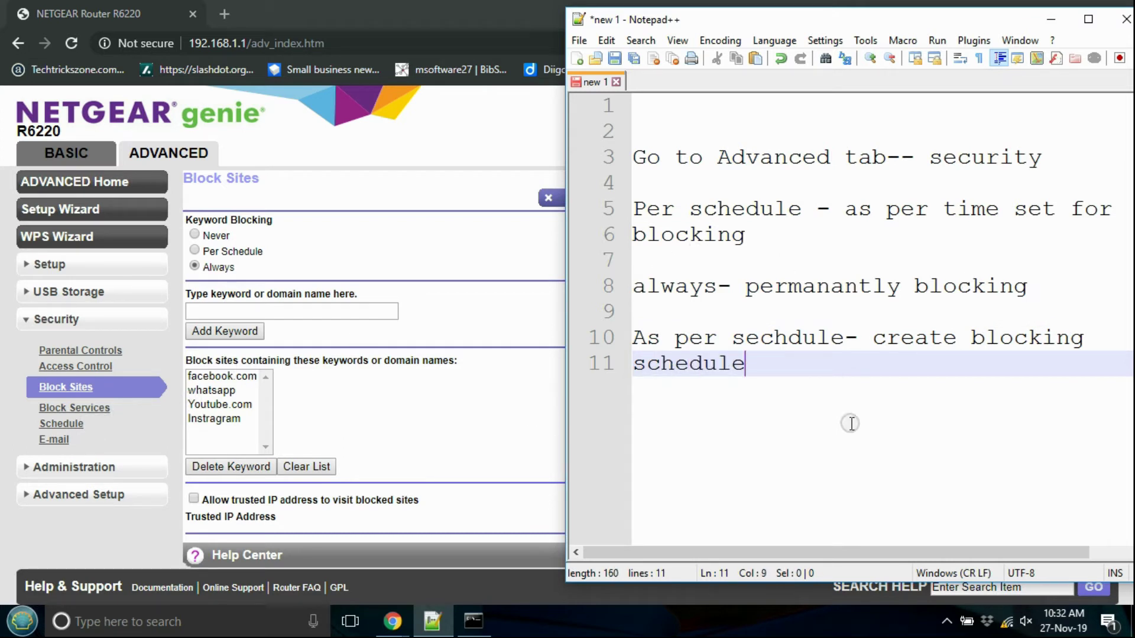
{"action": "key", "text": "Return"}
{"action": "key", "text": "Return"}
{"action": "type", "text": "go to "}
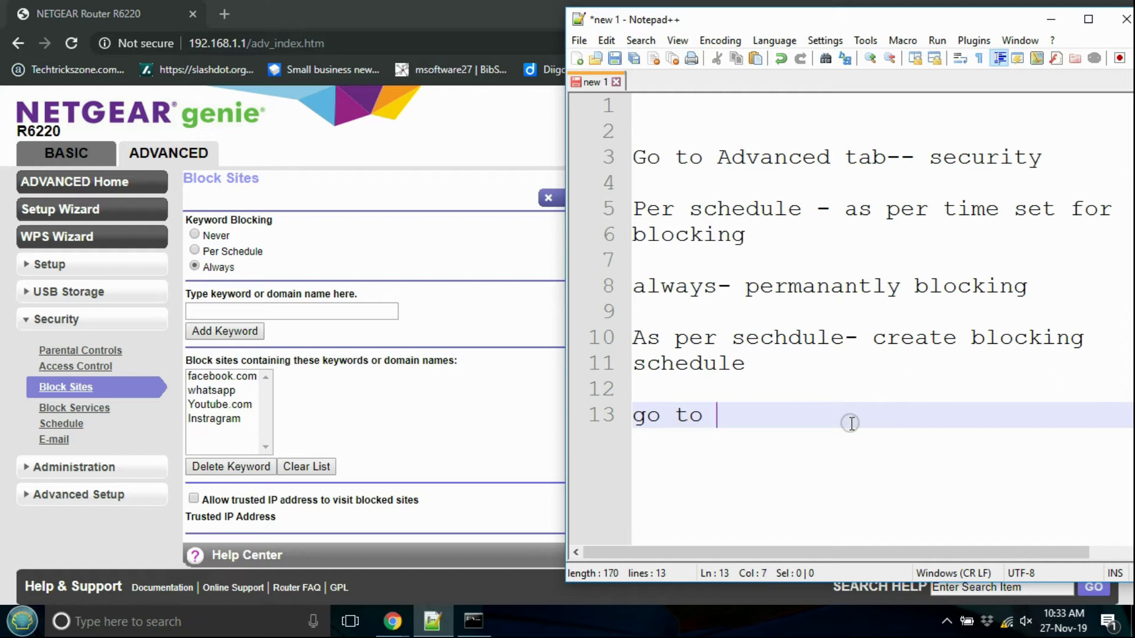
{"action": "type", "text": "schedule"}
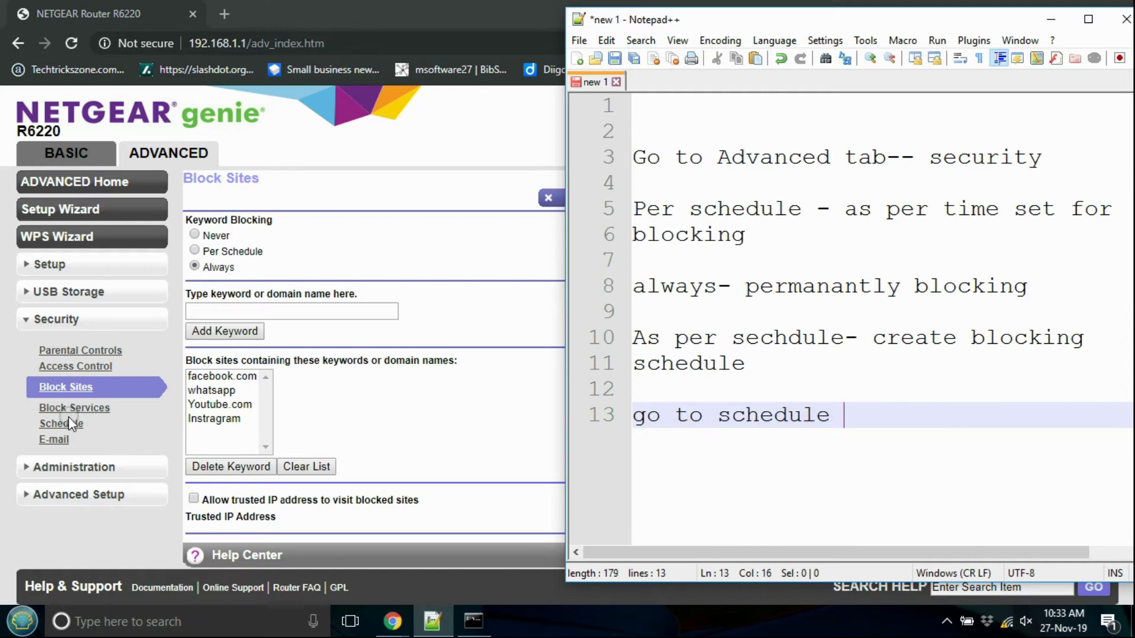
{"action": "left_click", "coordinate": [61, 424]}
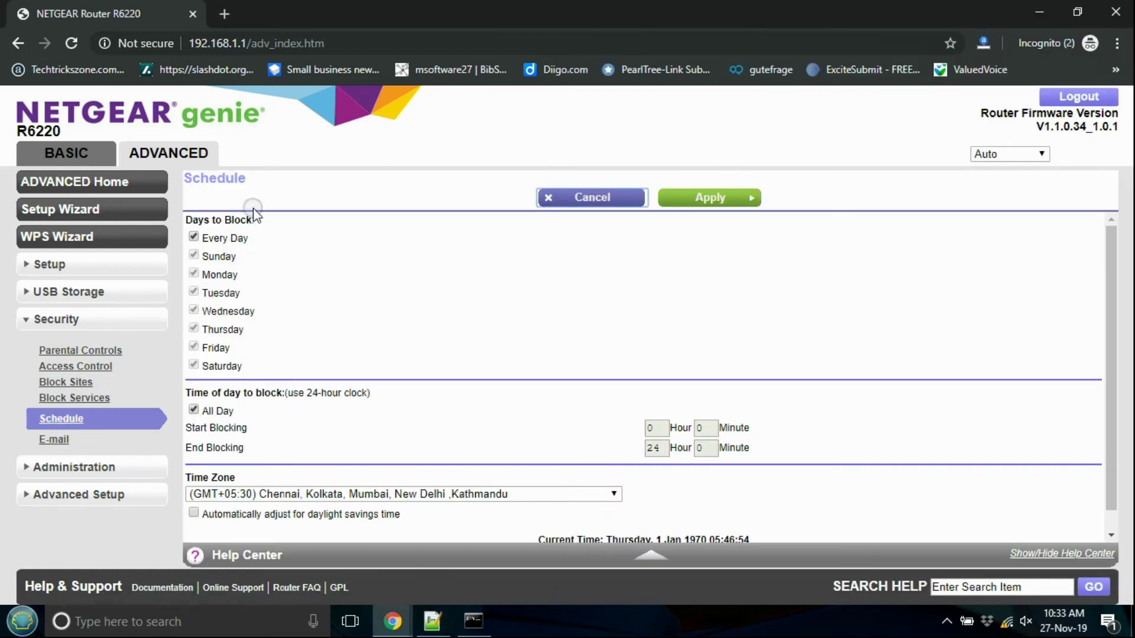
Step: Turn off Every Day and All Day, set blocking hours 6:00 to 10:00, and apply
{"action": "left_click", "coordinate": [194, 239]}
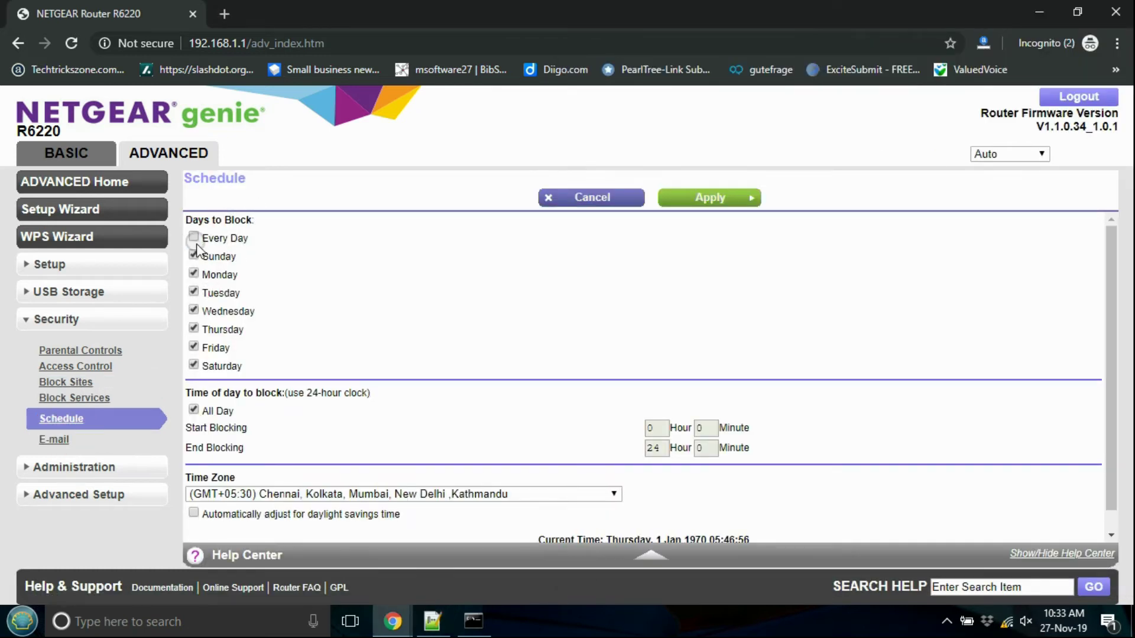
{"action": "left_click", "coordinate": [194, 238]}
{"action": "left_click", "coordinate": [194, 238]}
{"action": "left_click", "coordinate": [196, 413]}
{"action": "left_click", "coordinate": [648, 427]}
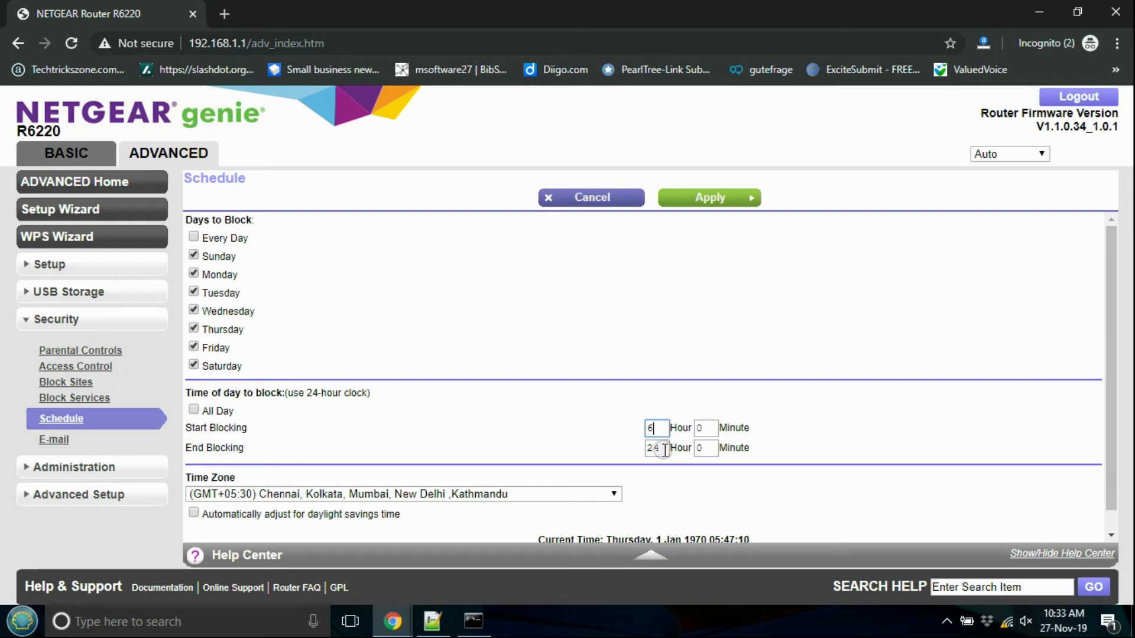
{"action": "left_click_drag", "start_coordinate": [665, 450], "coordinate": [647, 451]}
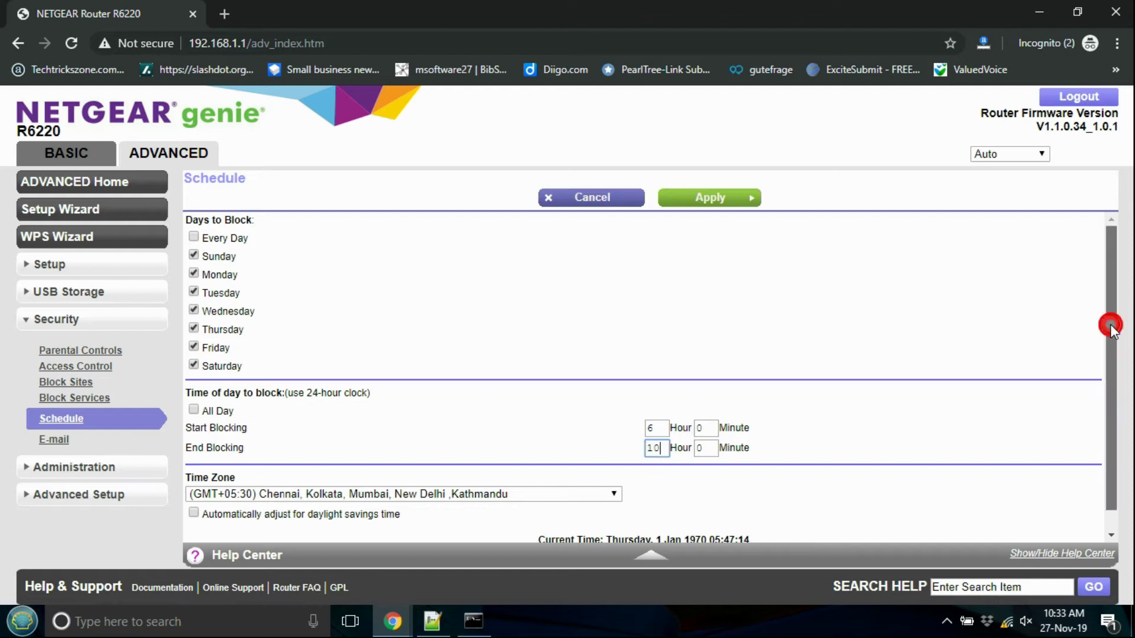
{"action": "left_click_drag", "start_coordinate": [1110, 324], "coordinate": [1110, 367]}
{"action": "left_click", "coordinate": [704, 410]}
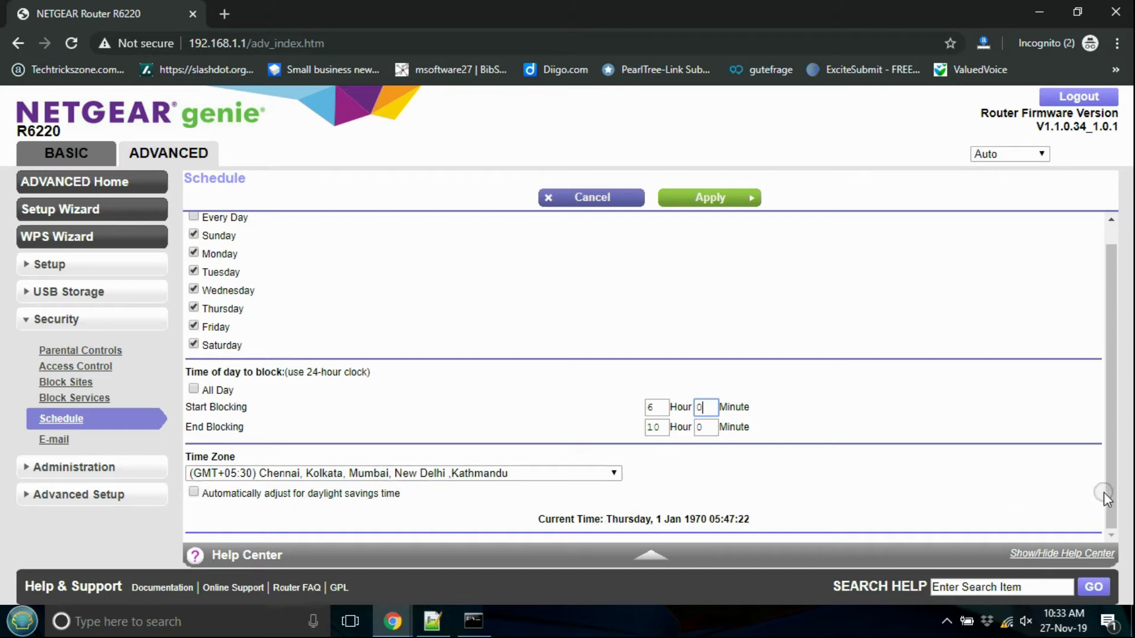
{"action": "left_click", "coordinate": [724, 200]}
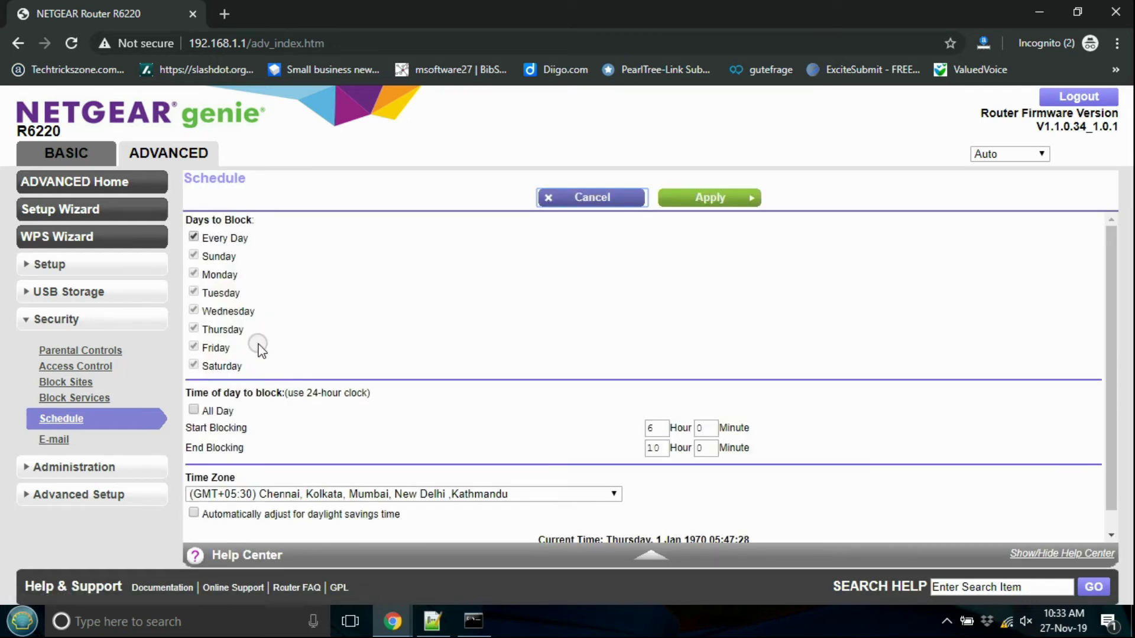
Step: Limit the schedule to Monday–Friday by unchecking Every Day, Sunday and Saturday, and apply
{"action": "left_click", "coordinate": [432, 621]}
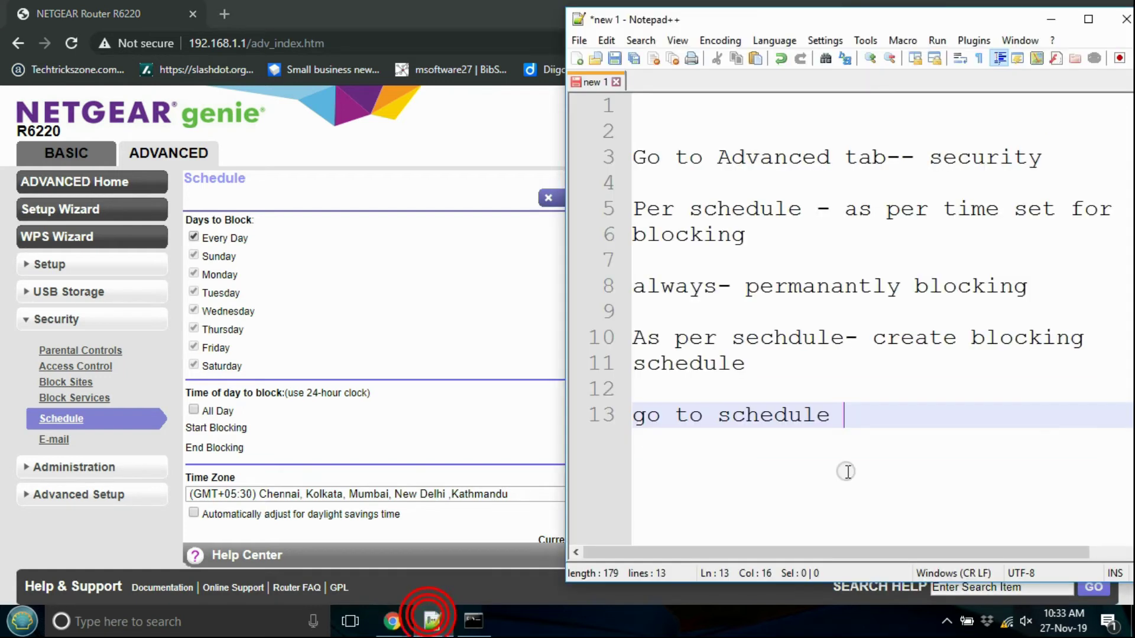
{"action": "key", "text": "Return"}
{"action": "key", "text": "Return"}
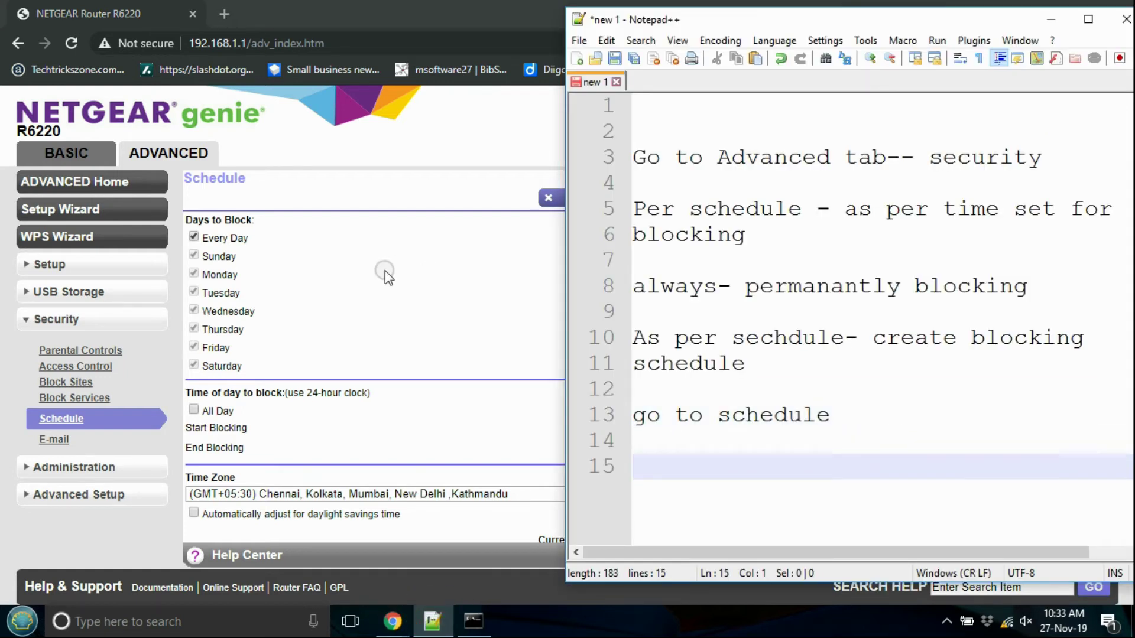
{"action": "left_click", "coordinate": [303, 286]}
{"action": "left_click", "coordinate": [193, 237]}
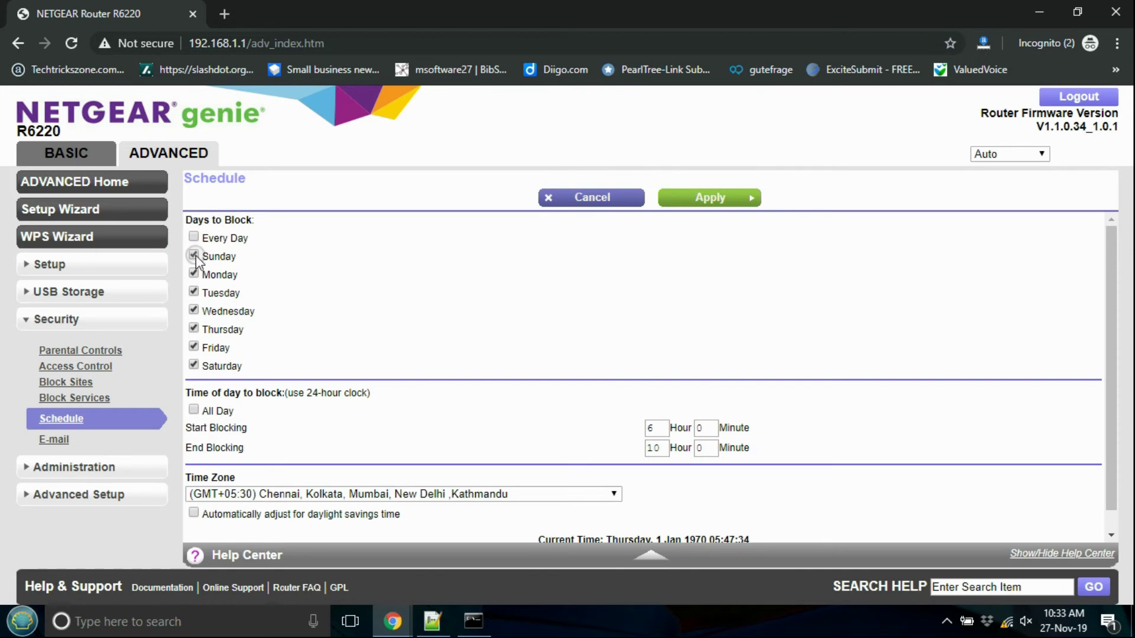
{"action": "left_click", "coordinate": [193, 255]}
{"action": "left_click", "coordinate": [194, 366]}
{"action": "left_click", "coordinate": [696, 203]}
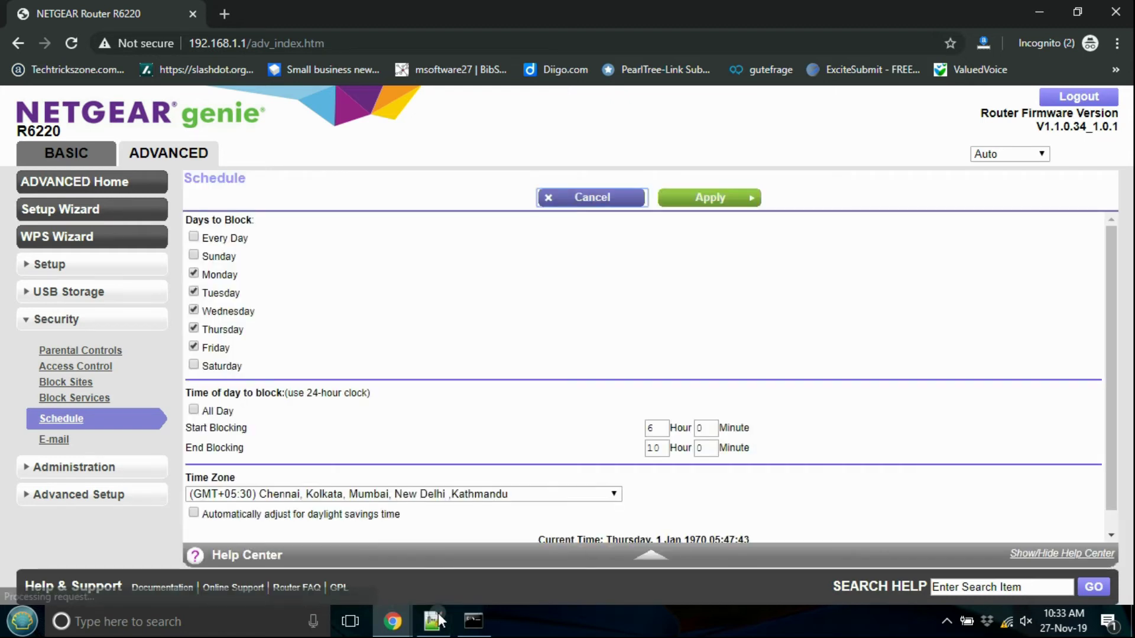
{"action": "left_click", "coordinate": [438, 618]}
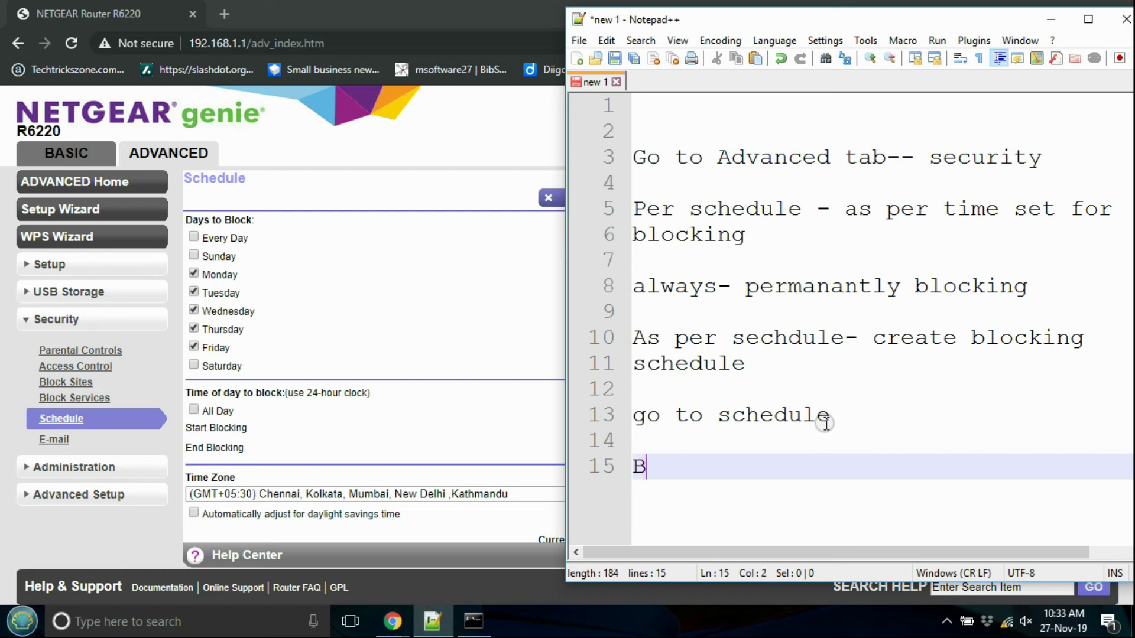
Step: Note 'Blocking- Mon to friday' and 'Time 6 to 10', then begin 'now enable sechdule'
{"action": "type", "text": "g- Mo"}
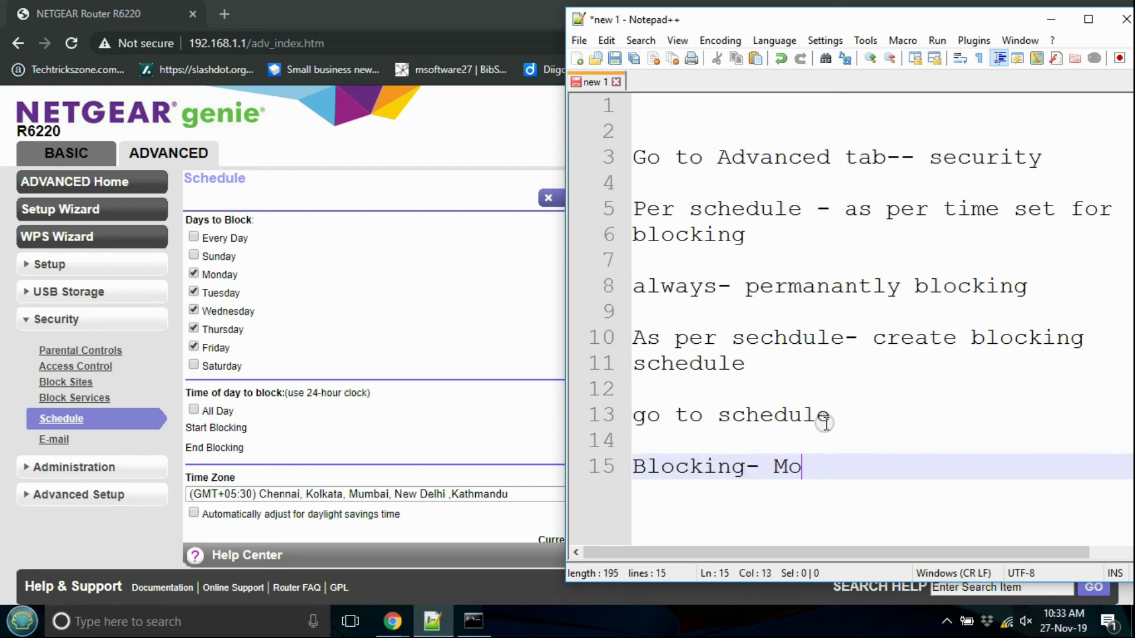
{"action": "type", "text": "n t "}
{"action": "type", "text": " friday"}
{"action": "key", "text": "Return"}
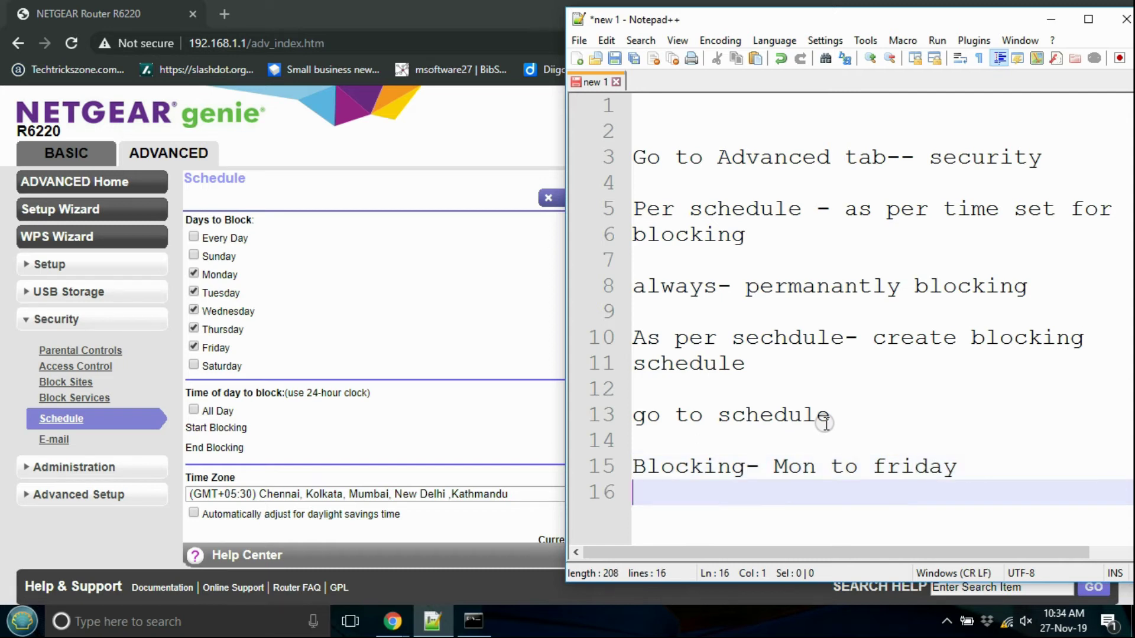
{"action": "key", "text": "Return"}
{"action": "type", "text": "Time "}
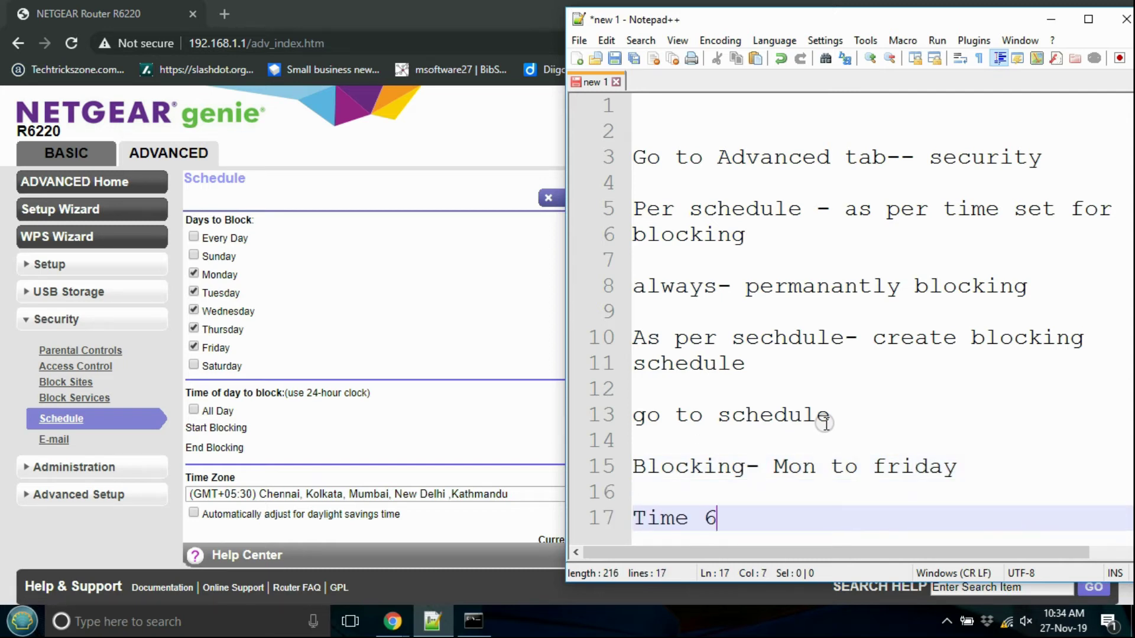
{"action": "type", "text": "6 to 10 onl"}
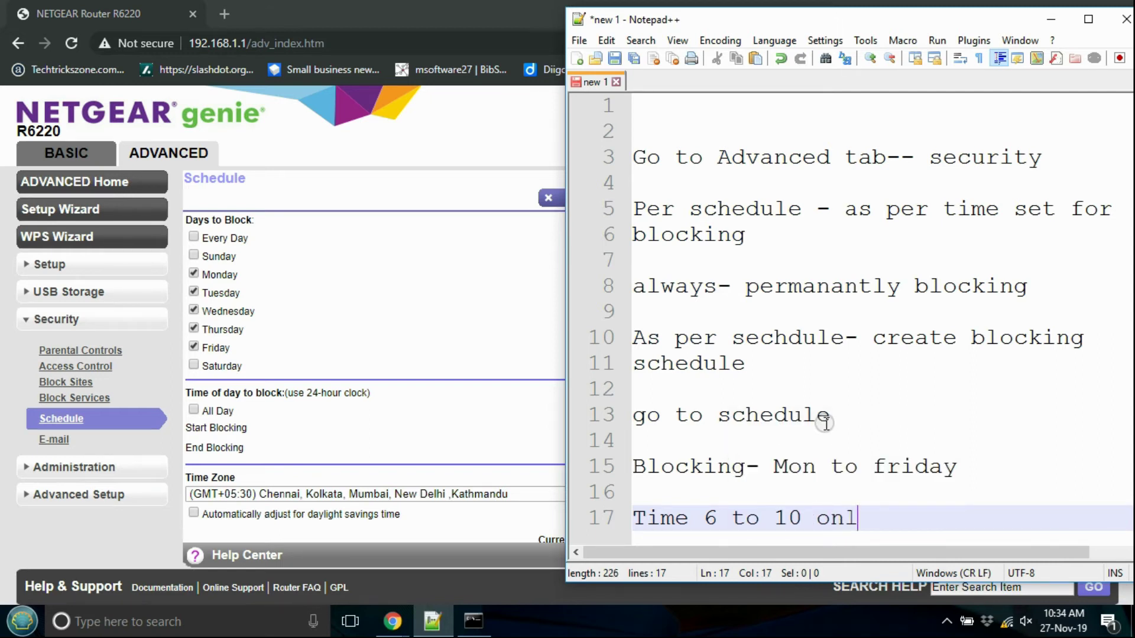
{"action": "key", "text": "Return"}
{"action": "key", "text": "Return"}
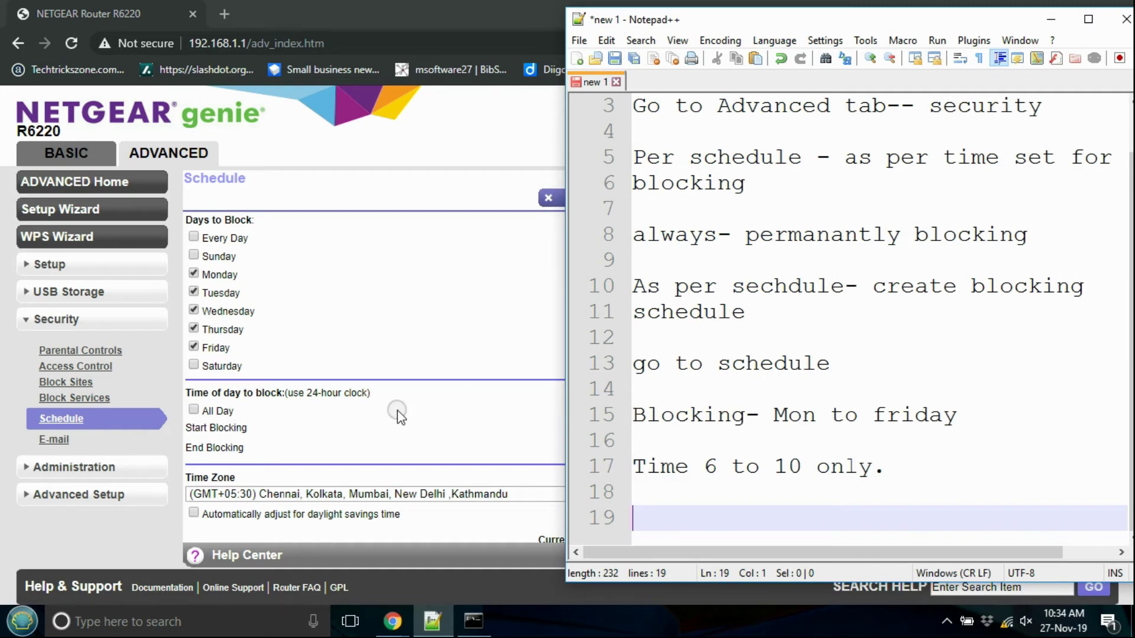
{"action": "type", "text": "now enable sechdule"}
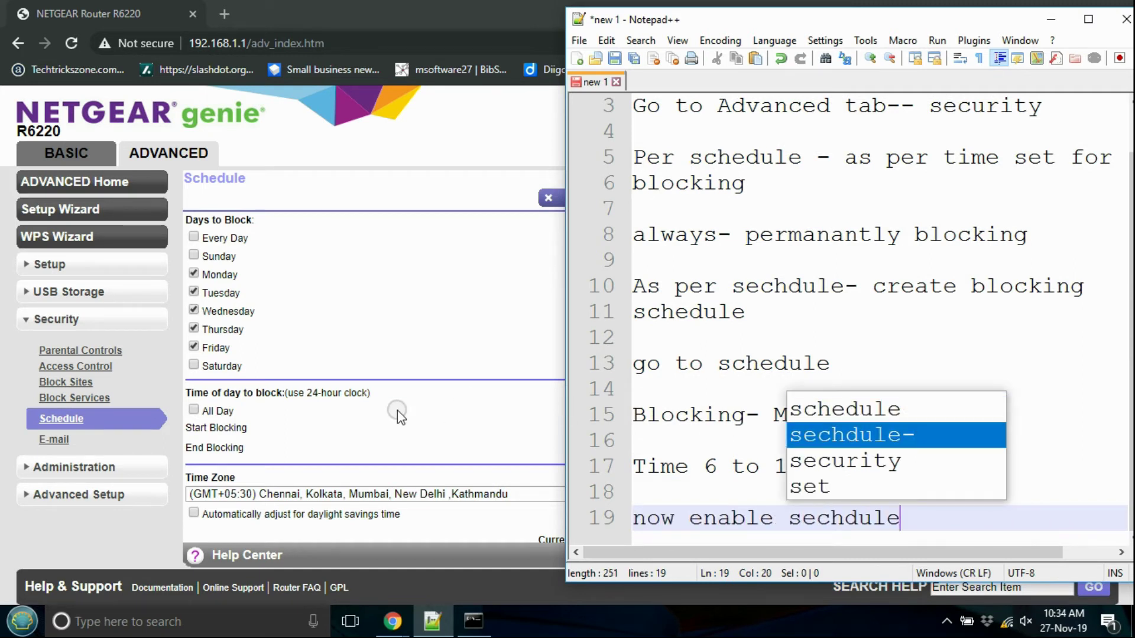
Step: Set Keyword Blocking on the Block Sites page to Per Schedule and apply it
{"action": "left_click", "coordinate": [80, 383]}
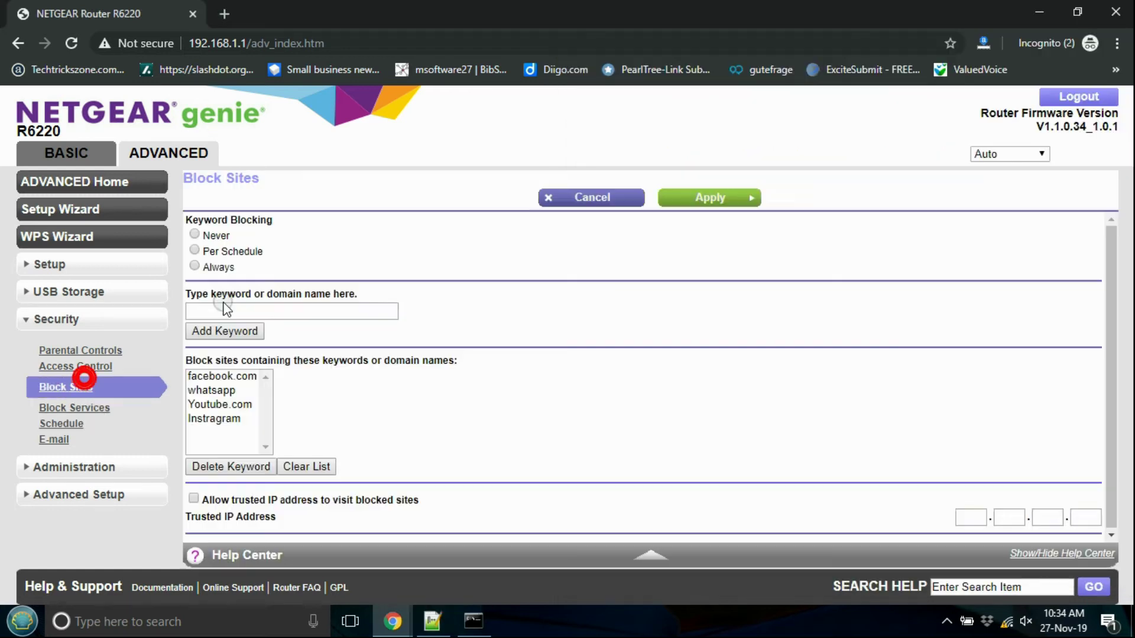
{"action": "left_click", "coordinate": [196, 251]}
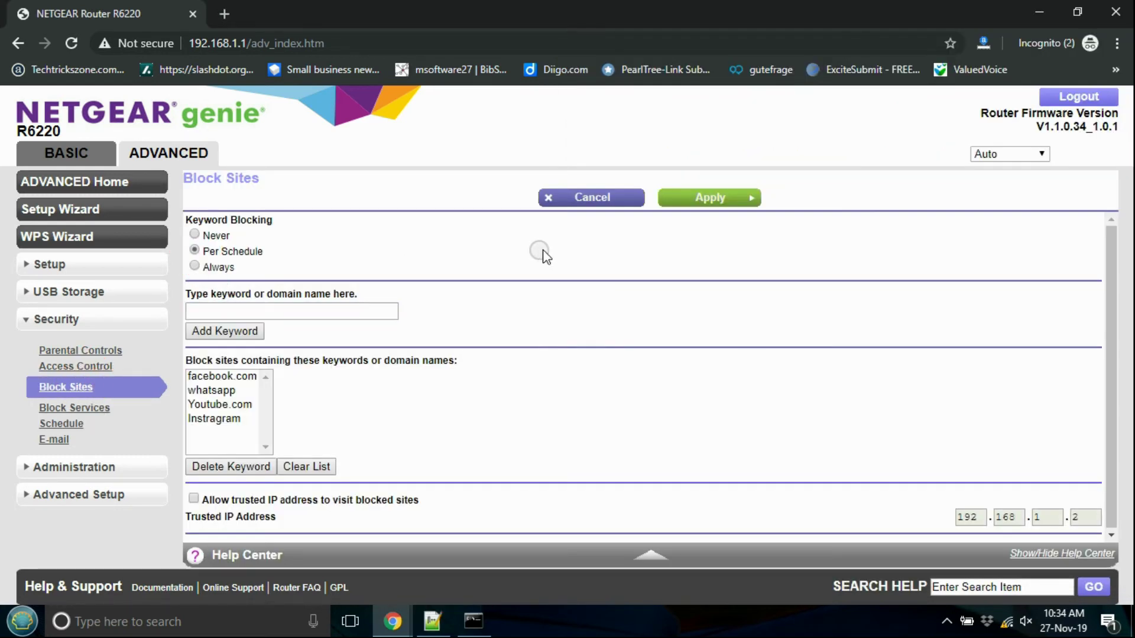
{"action": "left_click", "coordinate": [697, 204]}
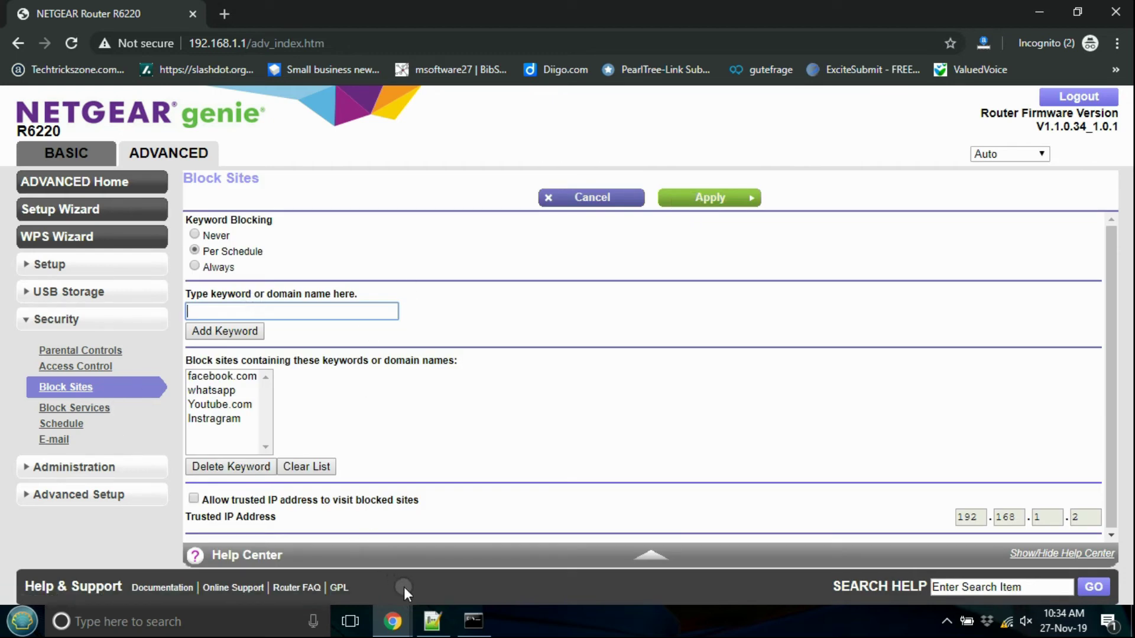
{"action": "left_click", "coordinate": [432, 620]}
{"action": "key", "text": "Return"}
{"action": "key", "text": "Return"}
{"action": "key", "text": "Return"}
{"action": "key", "text": "Return"}
{"action": "key", "text": "Return"}
{"action": "key", "text": "Return"}
{"action": "key", "text": "Return"}
{"action": "key", "text": "Return"}
{"action": "key", "text": "Return"}
{"action": "key", "text": "Return"}
{"action": "key", "text": "Return"}
{"action": "key", "text": "Return"}
{"action": "key", "text": "Return"}
{"action": "key", "text": "Return"}
{"action": "key", "text": "Return"}
{"action": "key", "text": "Return"}
{"action": "key", "text": "Return"}
{"action": "key", "text": "Return"}
{"action": "left_click", "coordinate": [785, 182]}
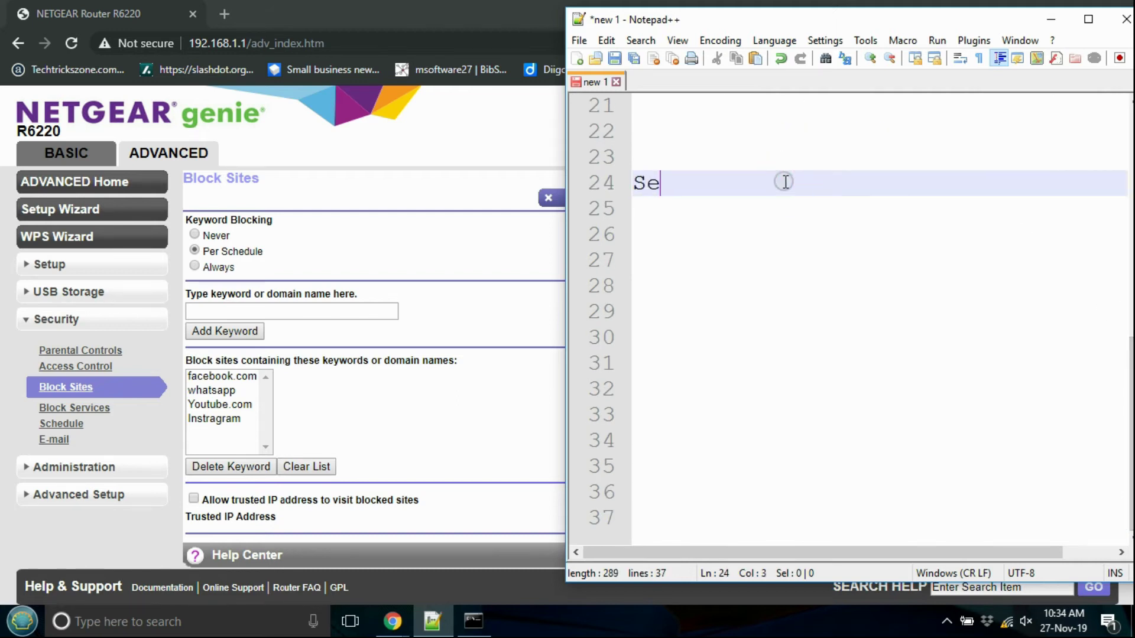
Step: Note 'Setup Email Alert if anyone try to access blocked website' across two lines
{"action": "type", "text": "Setup Email"}
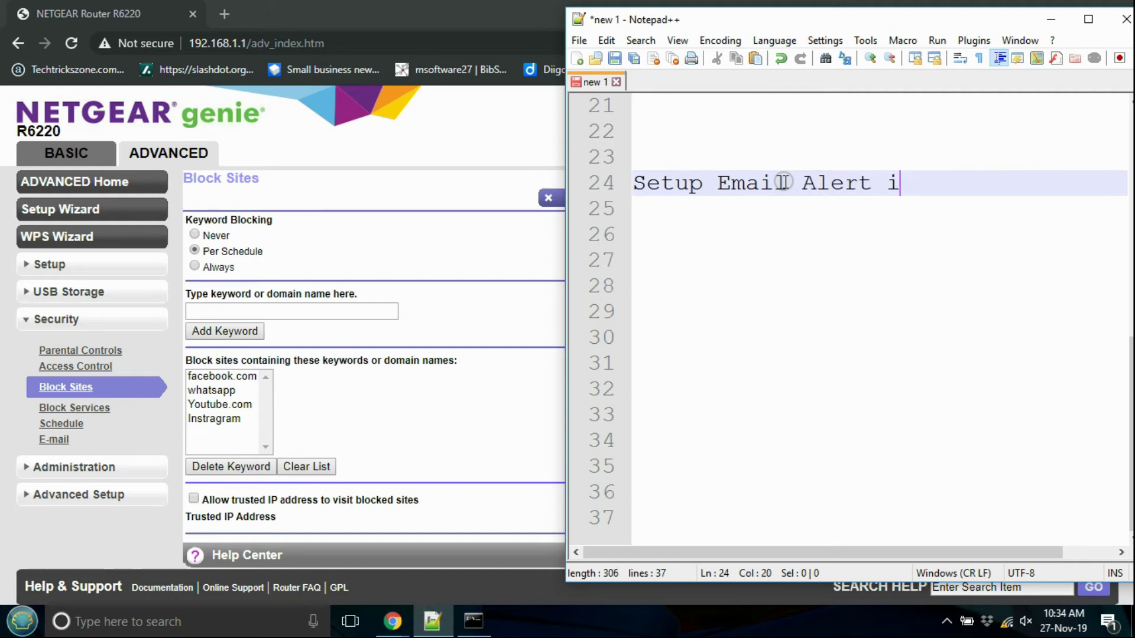
{"action": "type", "text": "Alert if anyone try"}
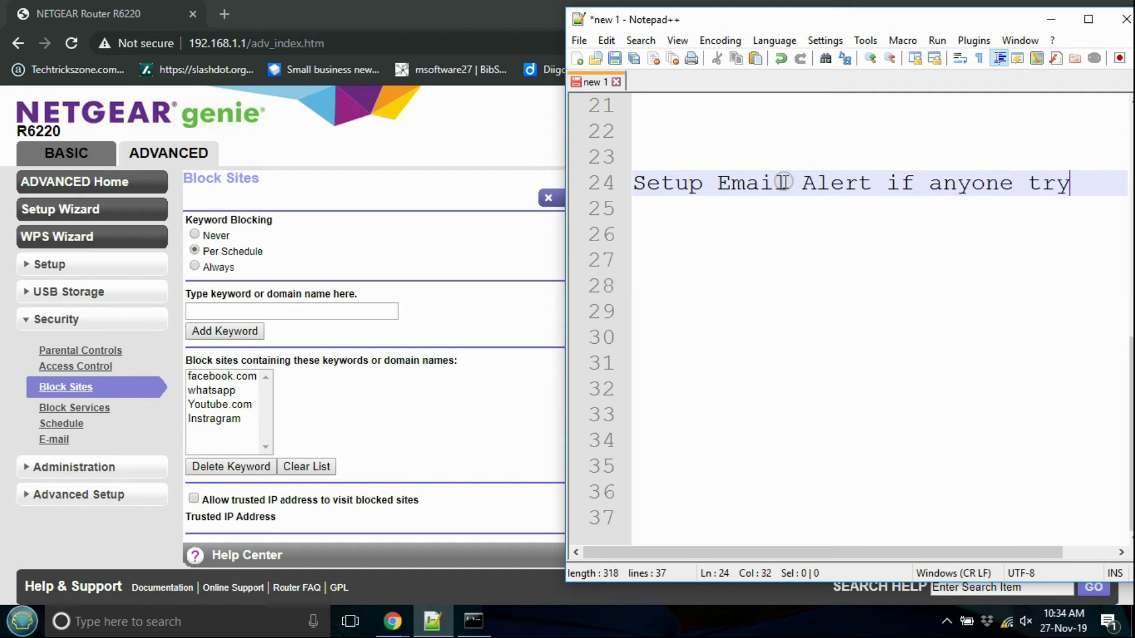
{"action": "key", "text": "Return"}
{"action": "type", "text": "to access blocked "}
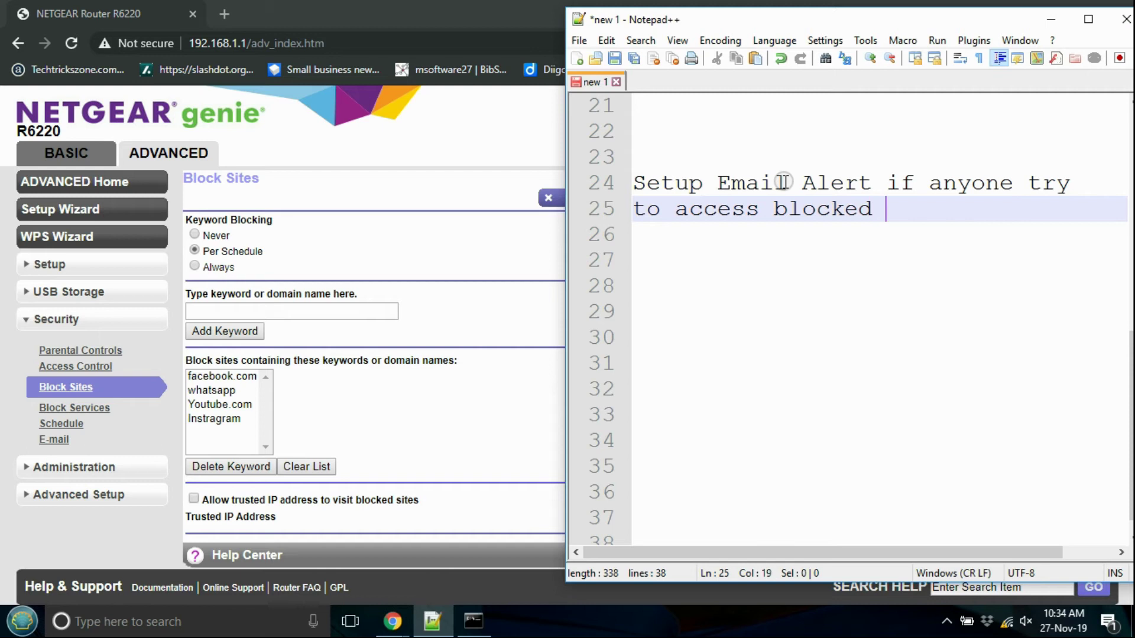
{"action": "type", "text": "website"}
{"action": "key", "text": "Return"}
{"action": "key", "text": "Return"}
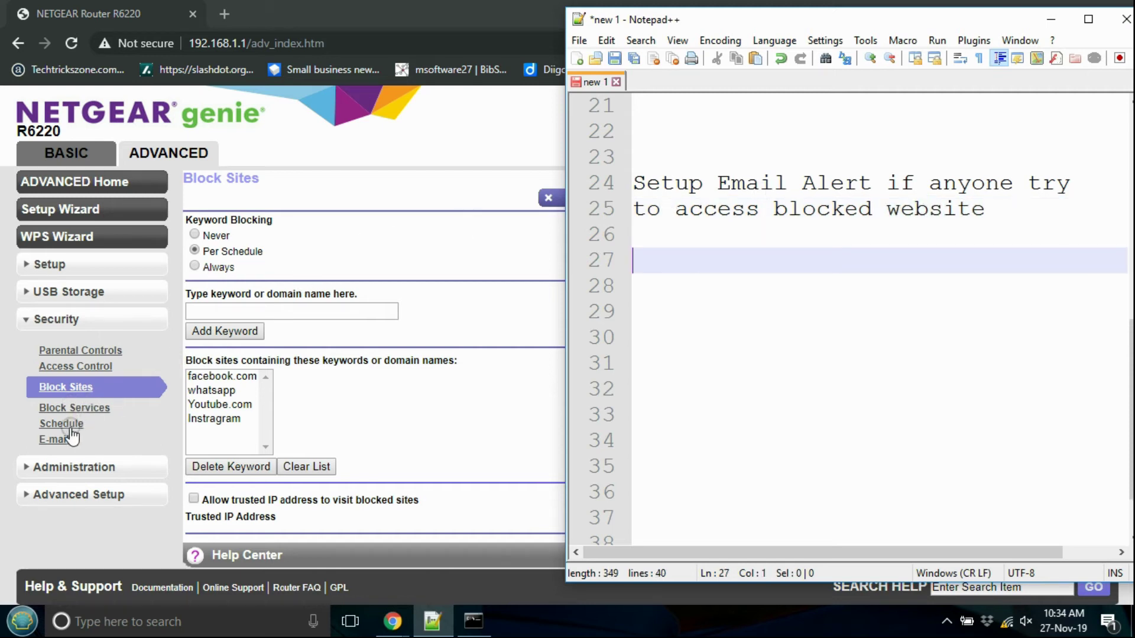
Step: Add the note 'Go to Email' and open the router's E-mail settings page
{"action": "key", "text": "Return"}
{"action": "type", "text": "Go "}
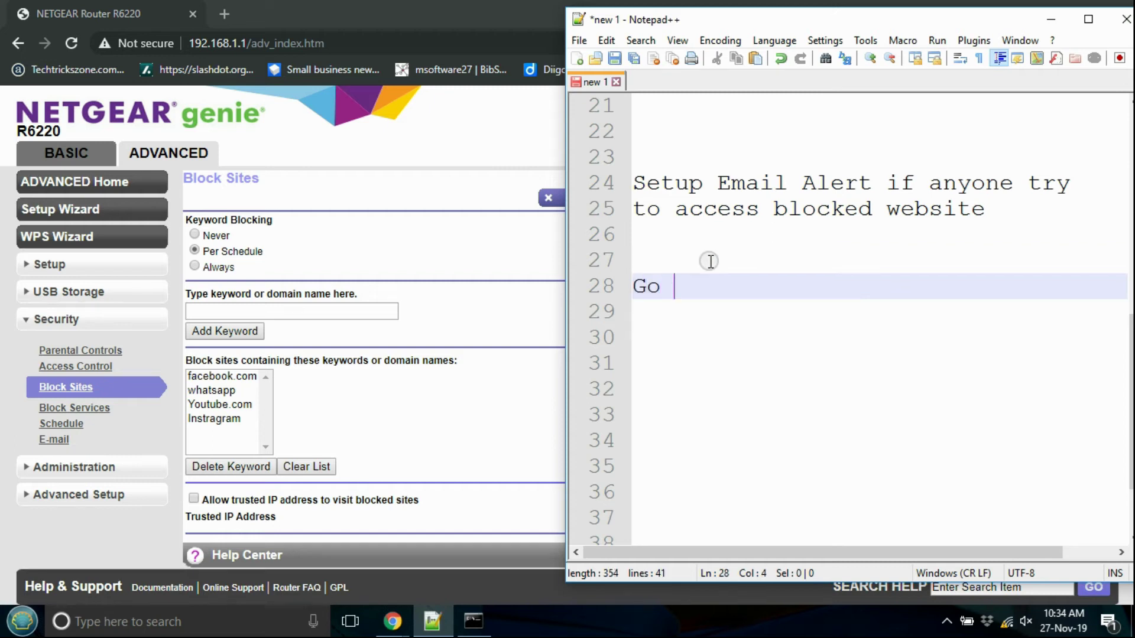
{"action": "type", "text": "to Email"}
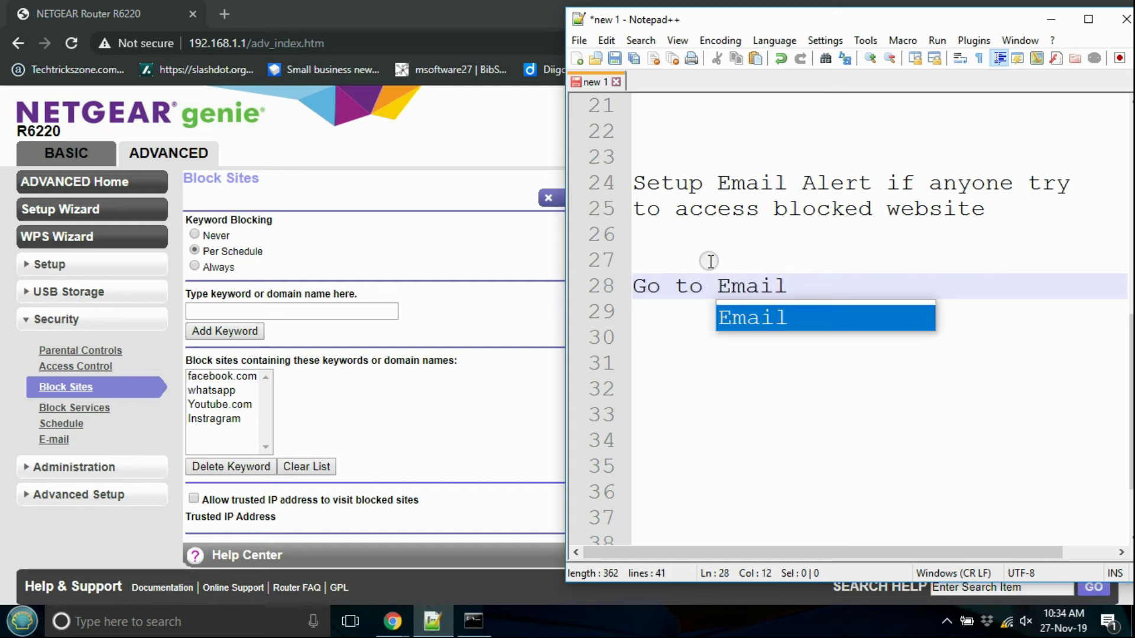
{"action": "left_click", "coordinate": [683, 381]}
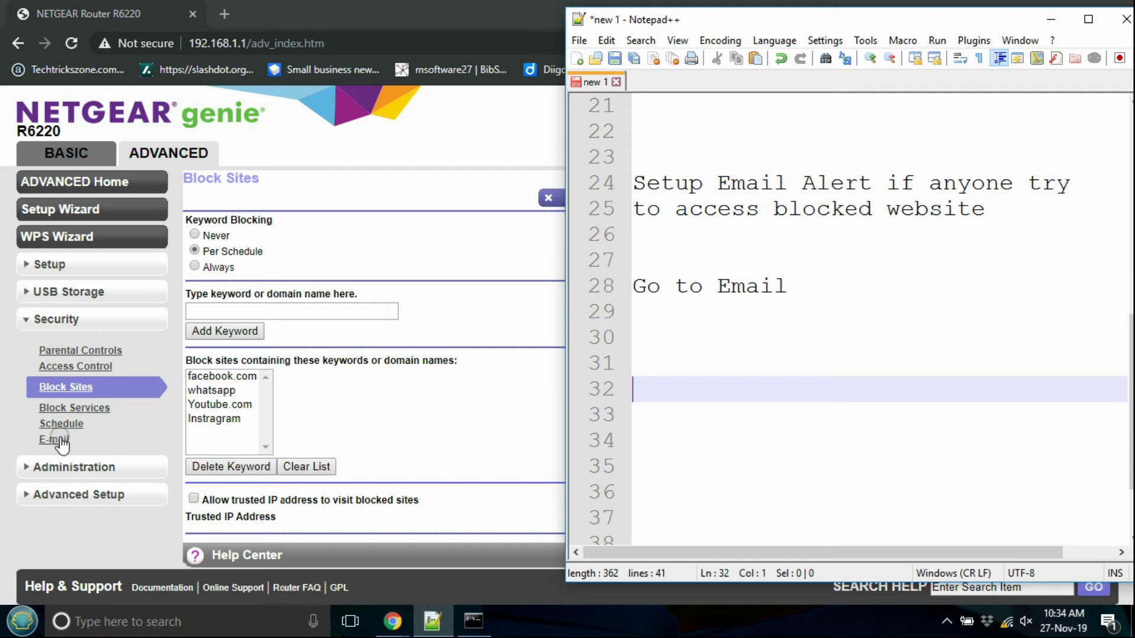
{"action": "left_click", "coordinate": [61, 439]}
Step: Turn on e-mail notifications with mail server authentication and SSL secure connection on port 465
{"action": "left_click", "coordinate": [200, 225]}
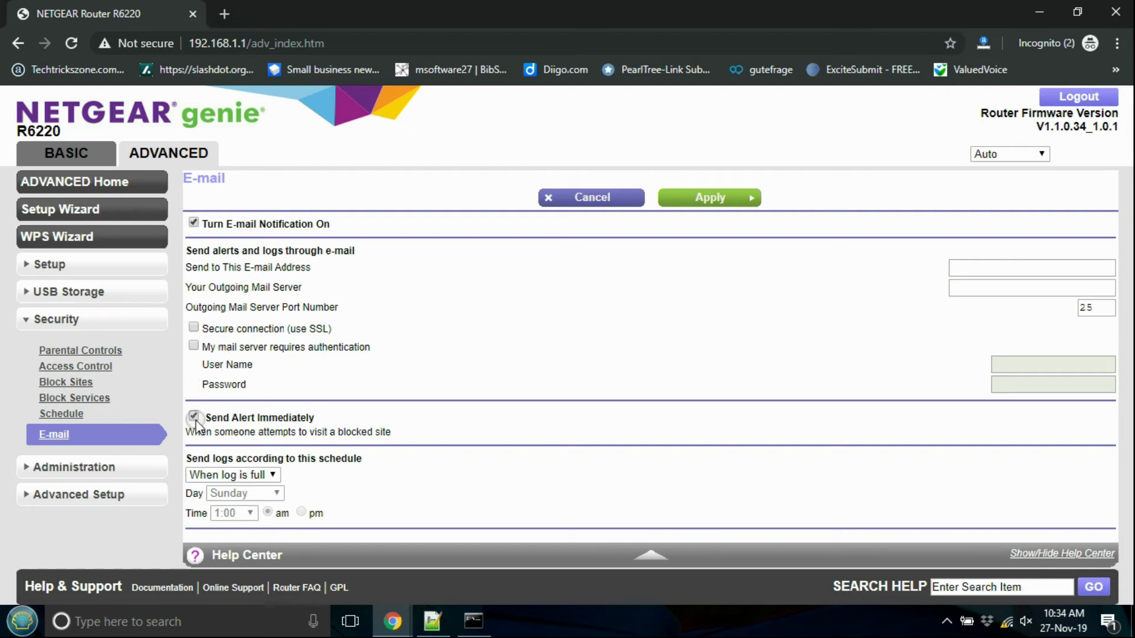
{"action": "left_click", "coordinate": [399, 433]}
{"action": "left_click_drag", "start_coordinate": [398, 433], "coordinate": [195, 433]}
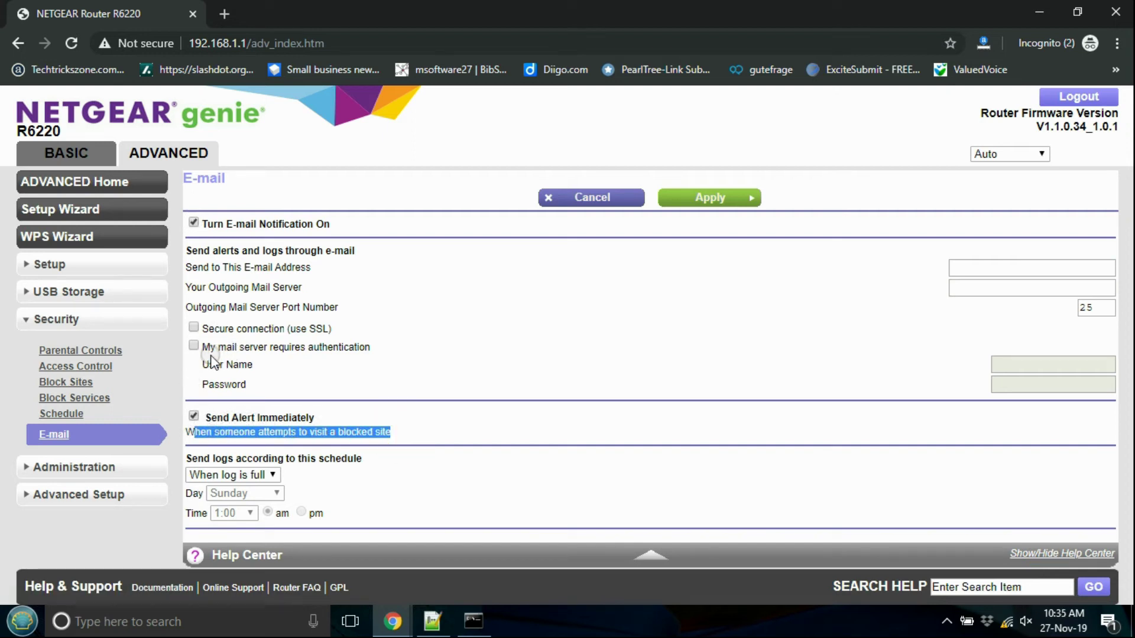
{"action": "left_click", "coordinate": [193, 346]}
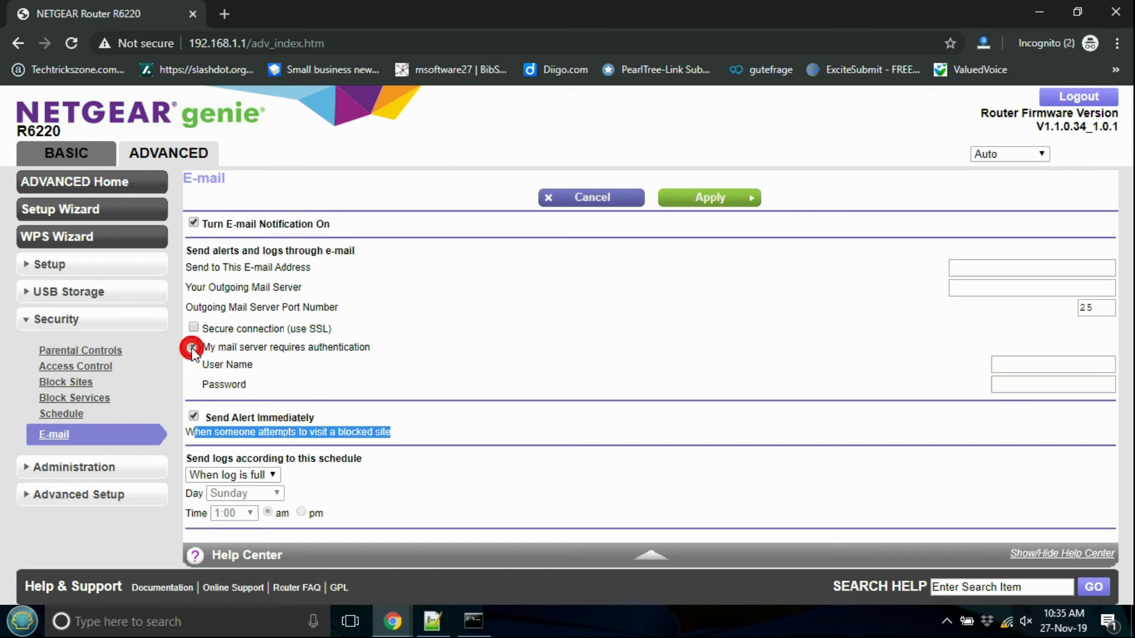
{"action": "left_click", "coordinate": [1052, 372]}
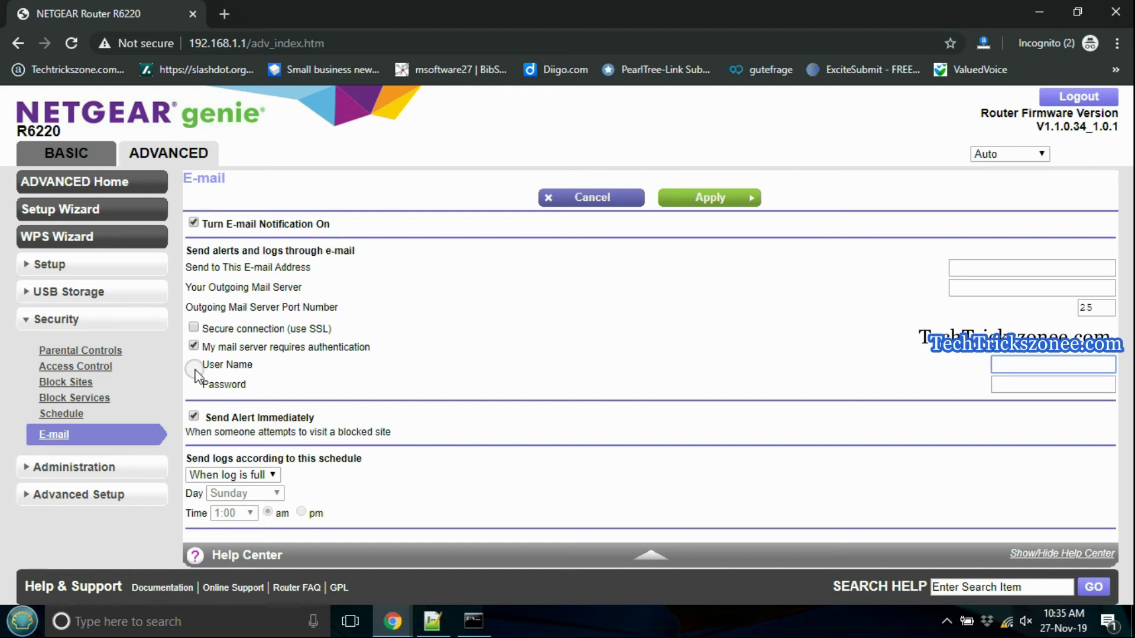
{"action": "left_click", "coordinate": [194, 328]}
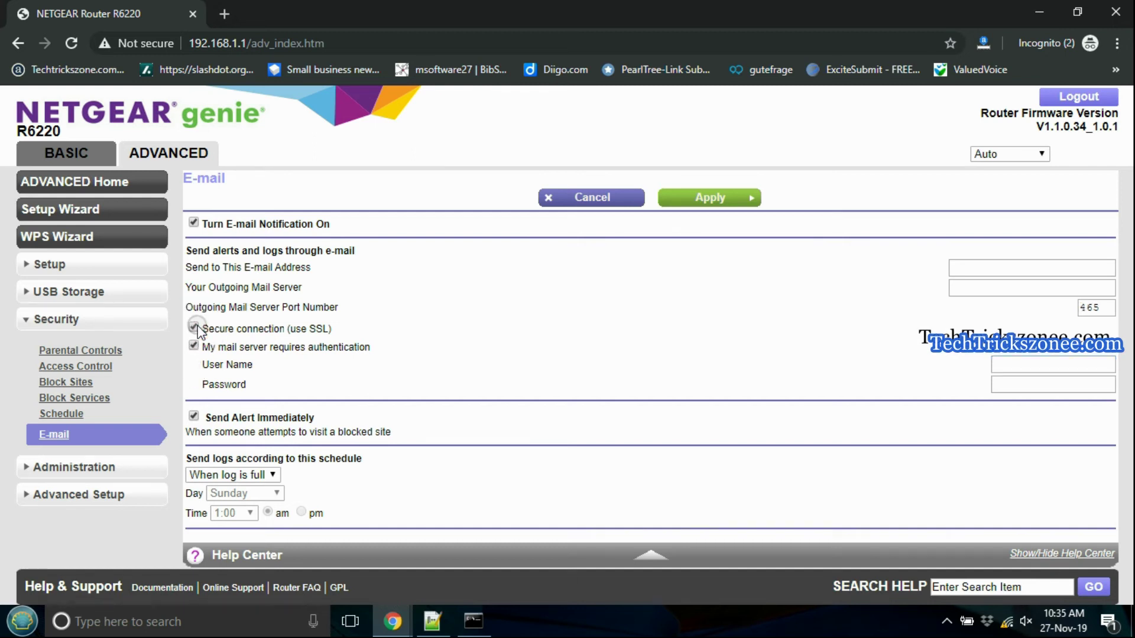
{"action": "left_click", "coordinate": [980, 266]}
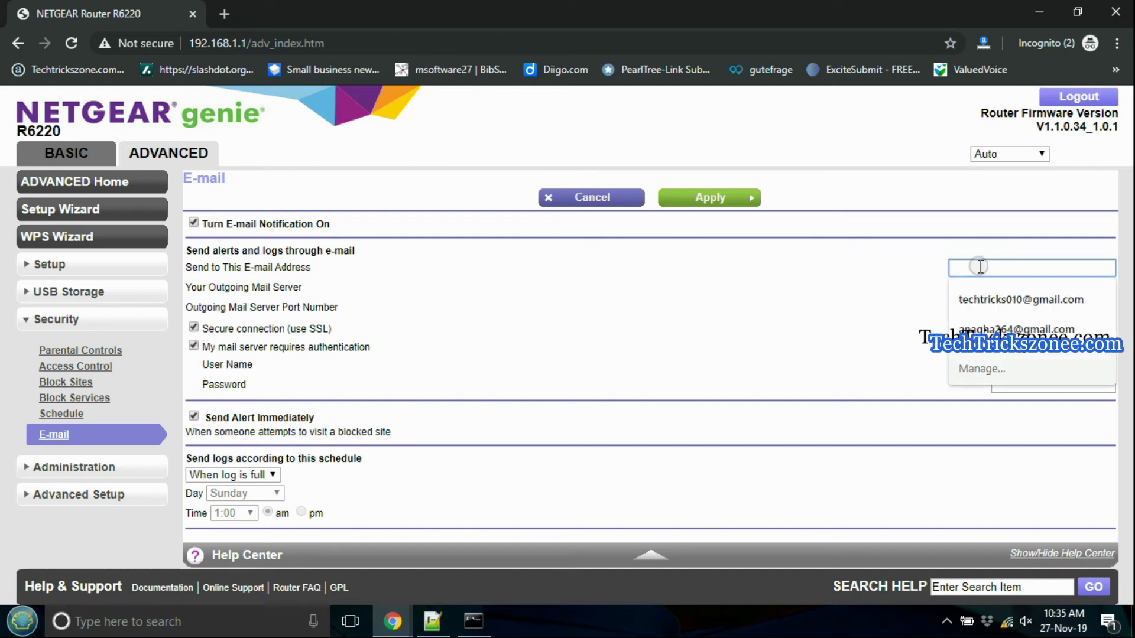
Step: Enter the alert e-mail address, outgoing server mail.gmail.com, account user name and password
{"action": "type", "text": "mail.gmail.com"}
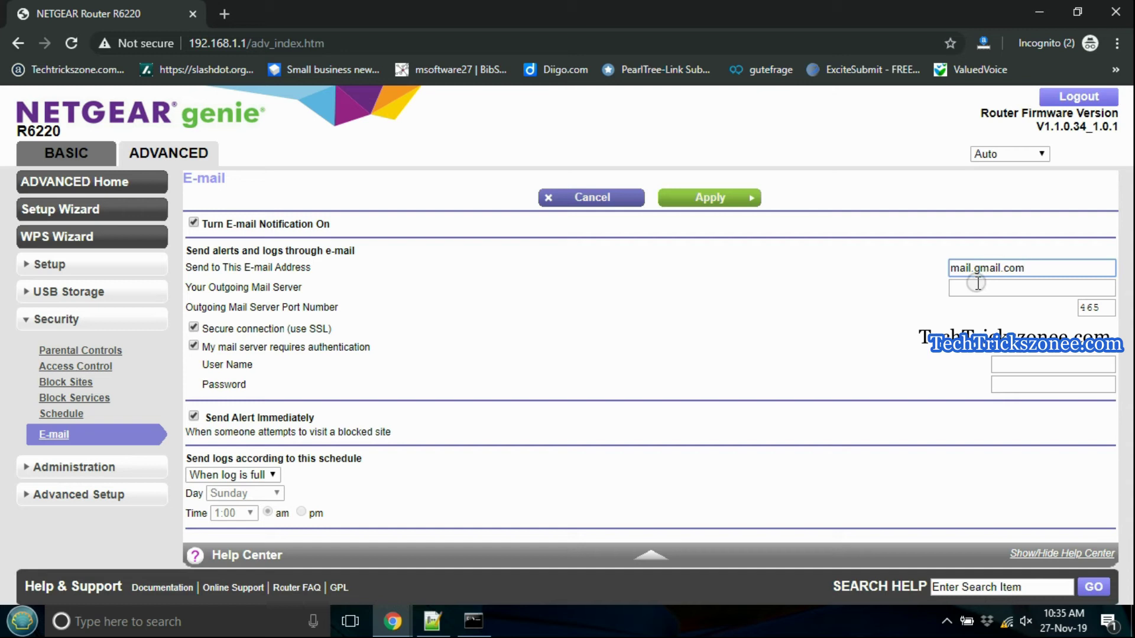
{"action": "left_click", "coordinate": [978, 284]}
{"action": "type", "text": "mail.gmail.com"}
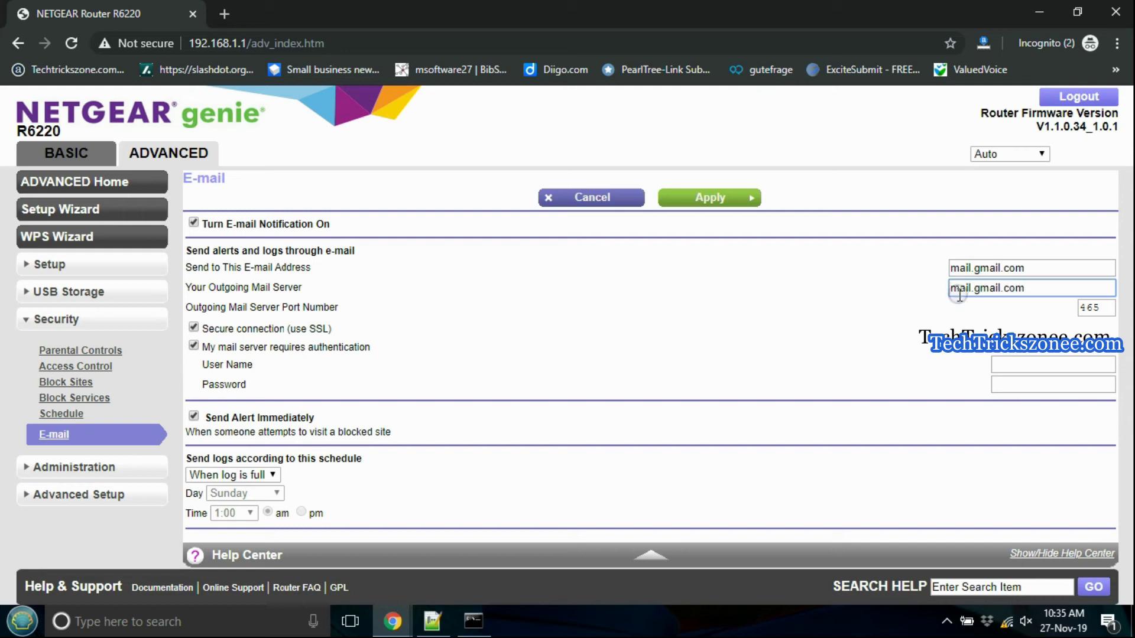
{"action": "left_click", "coordinate": [1126, 287]}
{"action": "left_click", "coordinate": [1008, 371]}
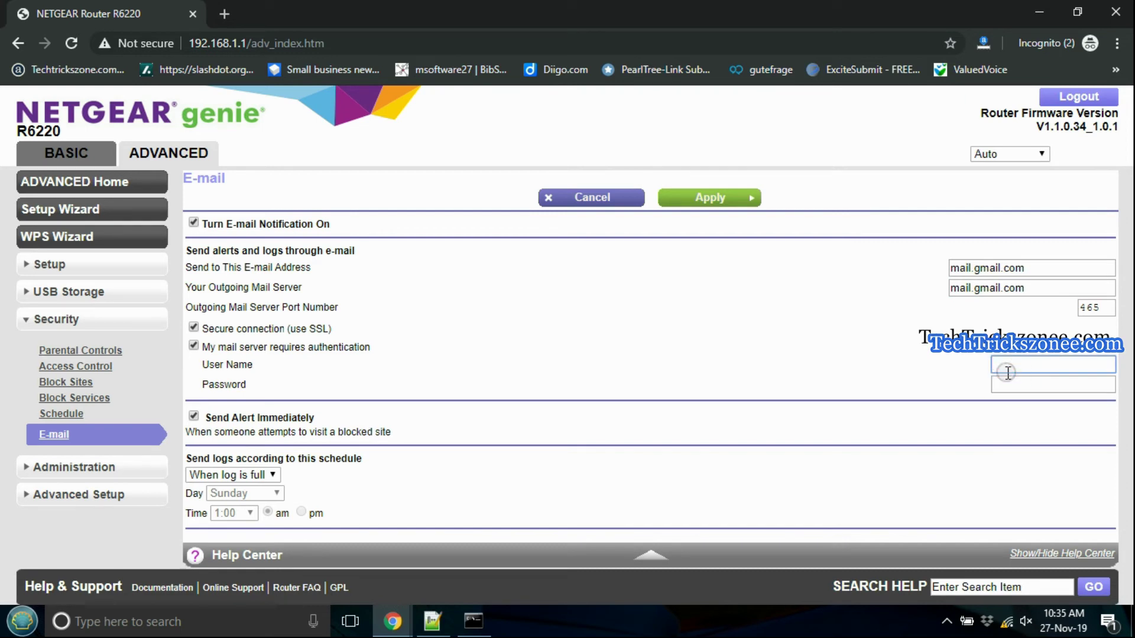
{"action": "type", "text": "am"}
{"action": "key", "text": "BackSpace"}
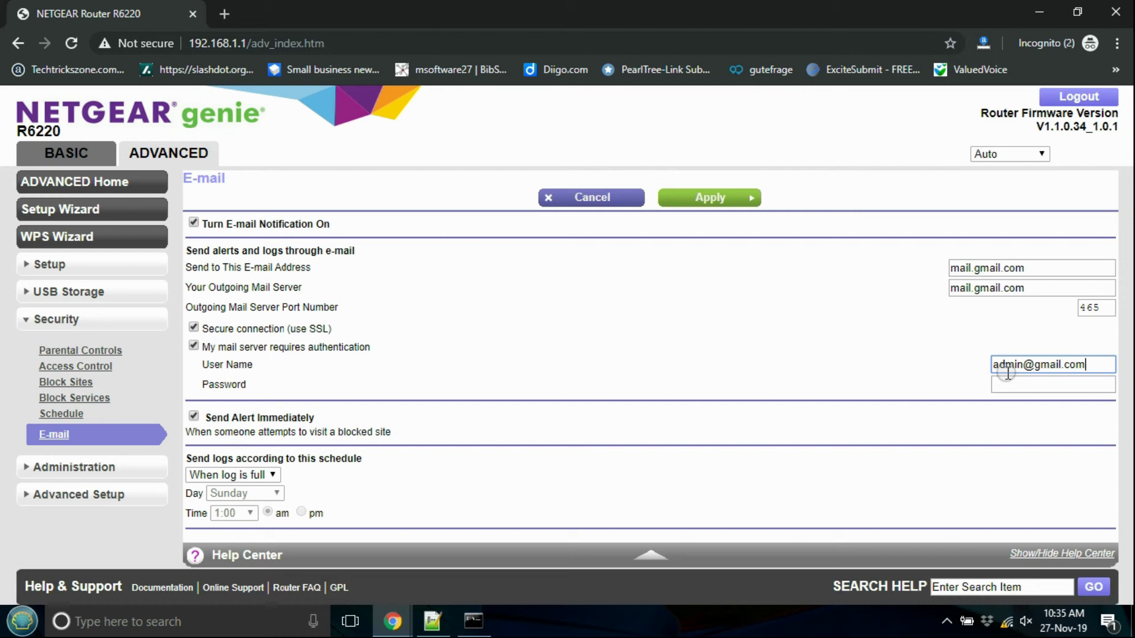
{"action": "left_click", "coordinate": [1011, 383]}
{"action": "type", "text": "••••"}
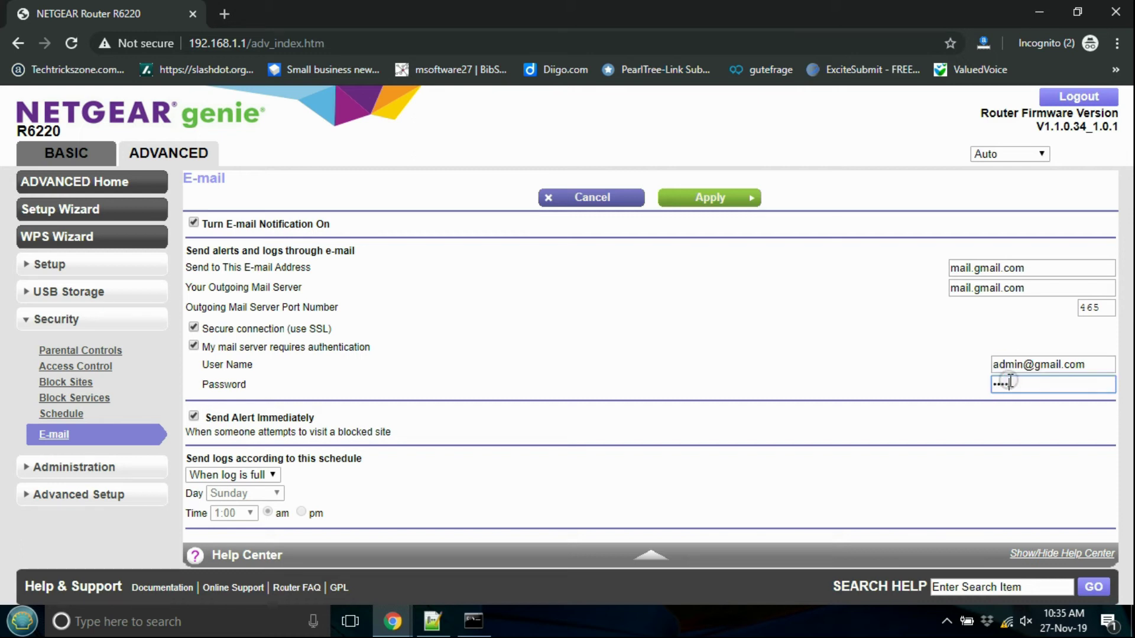
{"action": "left_click", "coordinate": [292, 478]}
Step: Schedule logs to be sent Daily and apply the e-mail alert settings
{"action": "left_click", "coordinate": [261, 476]}
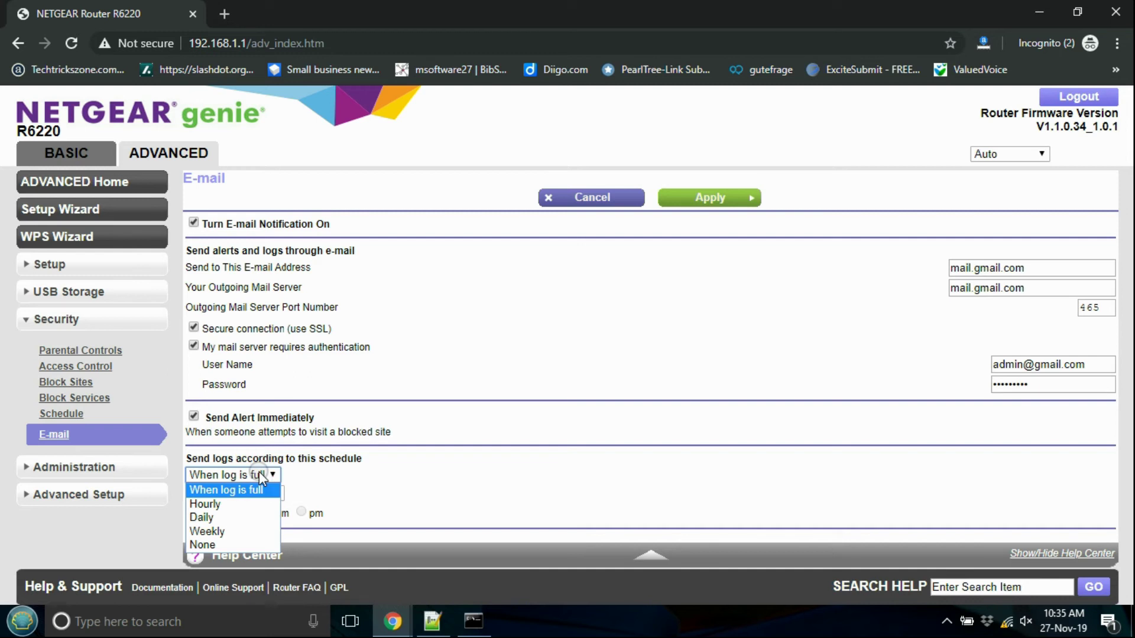
{"action": "left_click", "coordinate": [211, 520]}
{"action": "left_click", "coordinate": [725, 199]}
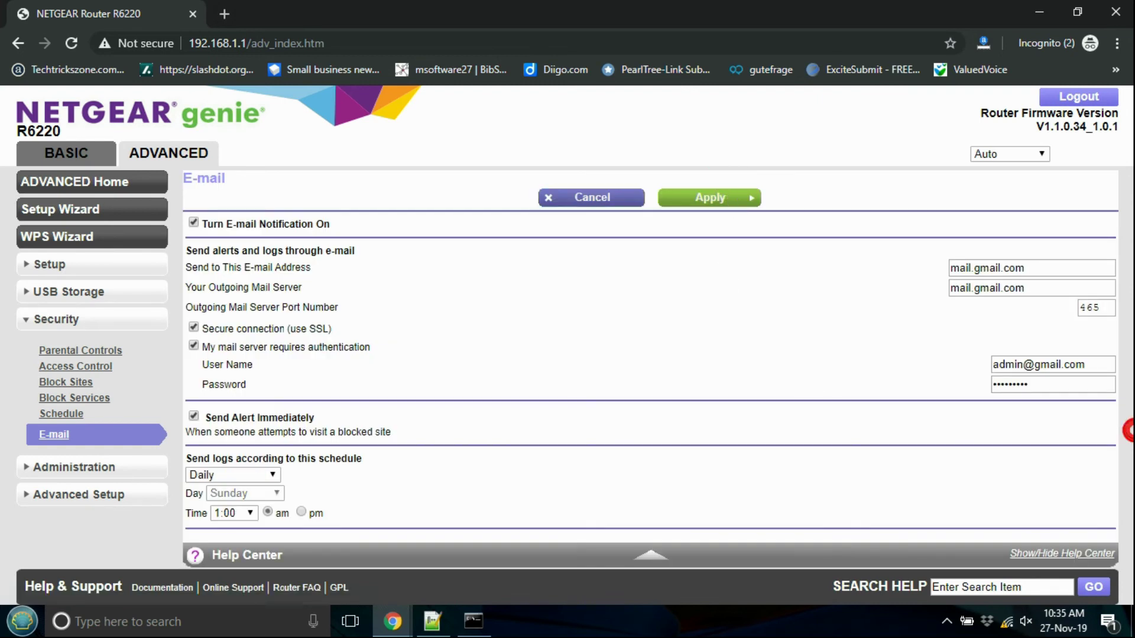
{"action": "left_click", "coordinate": [429, 626]}
Step: Note 'Apply and save settings' and 'Reboot router and check the website blocked or not'
{"action": "type", "text": "Apply an"}
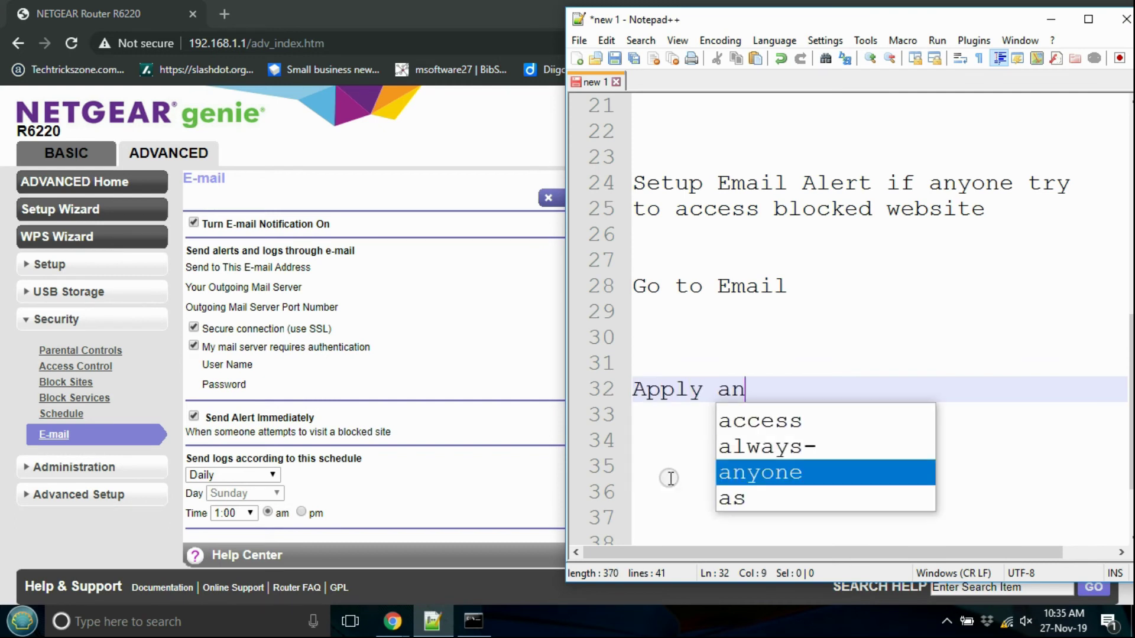
{"action": "type", "text": "d save settings"}
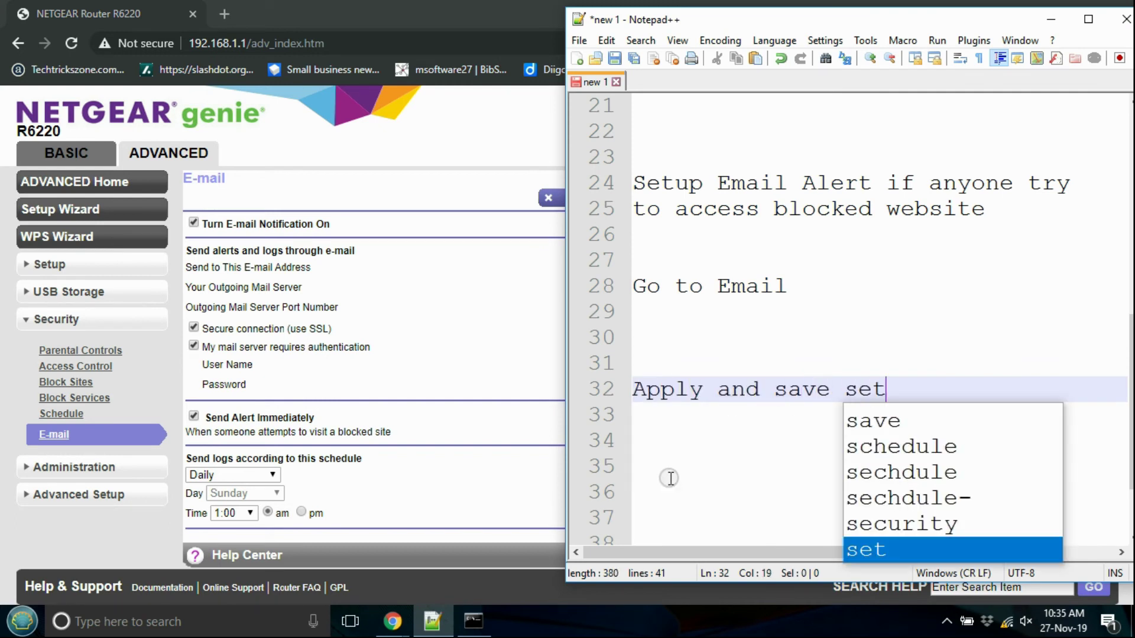
{"action": "key", "text": "Return"}
{"action": "key", "text": "Return"}
{"action": "type", "text": "Rebooo router and se"}
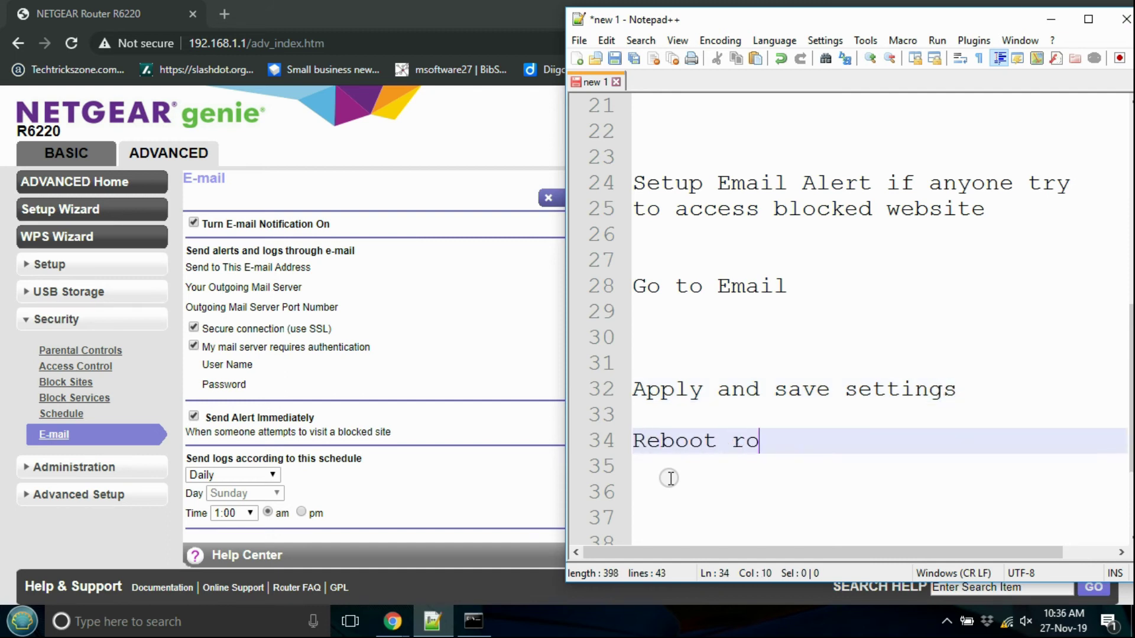
{"action": "type", "text": "e"}
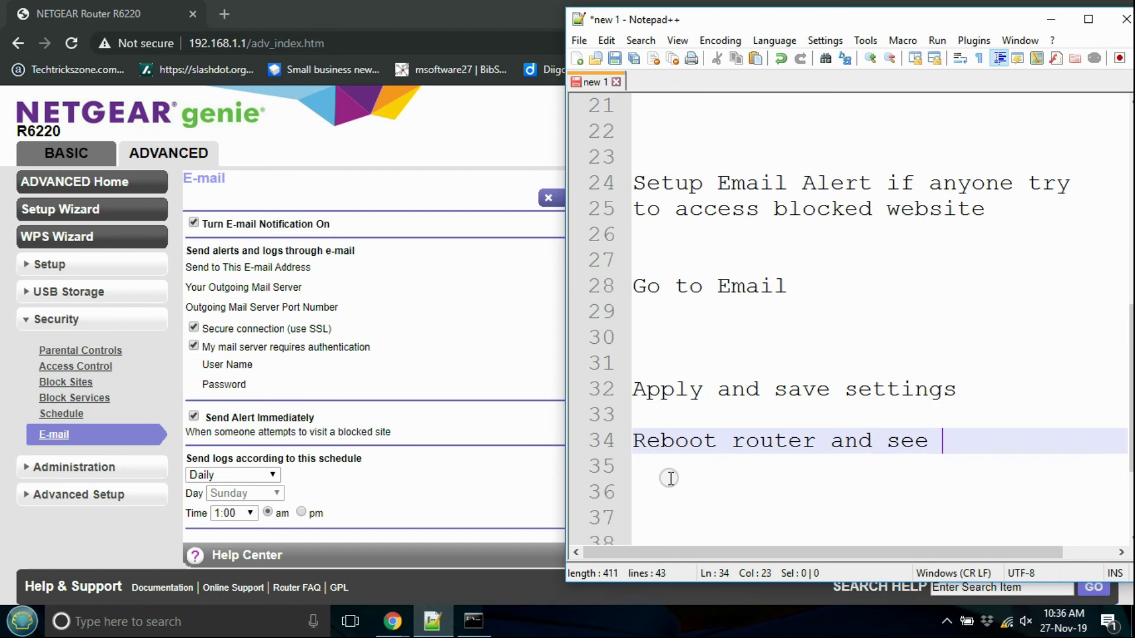
{"action": "key", "text": "BackSpace"}
{"action": "key", "text": "BackSpace"}
{"action": "key", "text": "BackSpace"}
{"action": "type", "text": "check the website"}
{"action": "key", "text": "Return"}
{"action": "key", "text": "Return"}
{"action": "type", "text": "bl"}
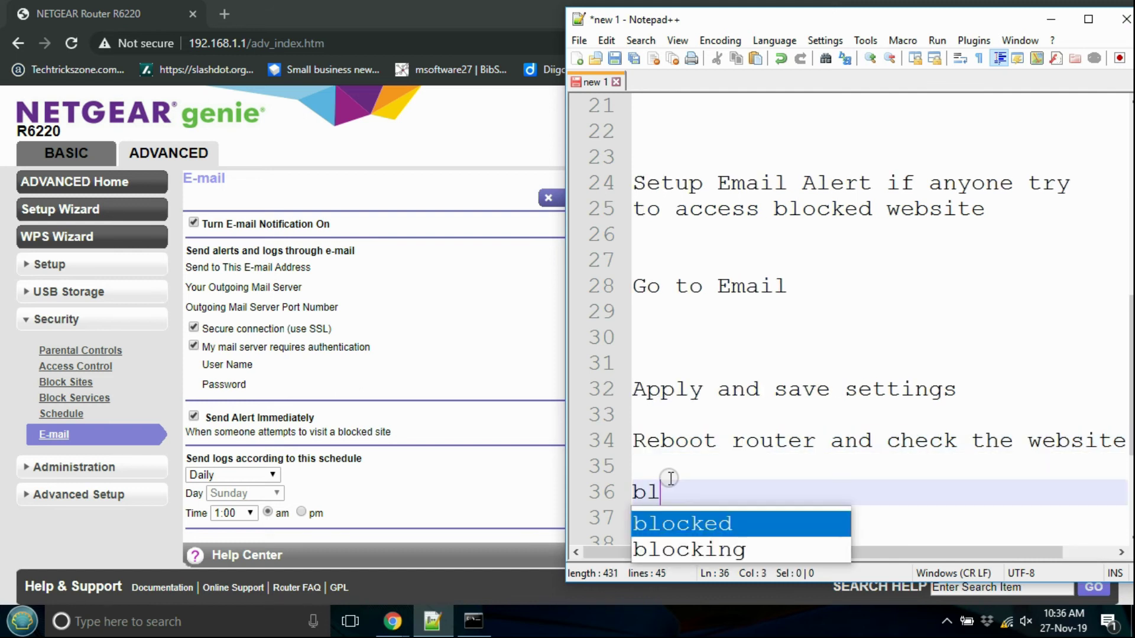
{"action": "type", "text": "ocked or not"}
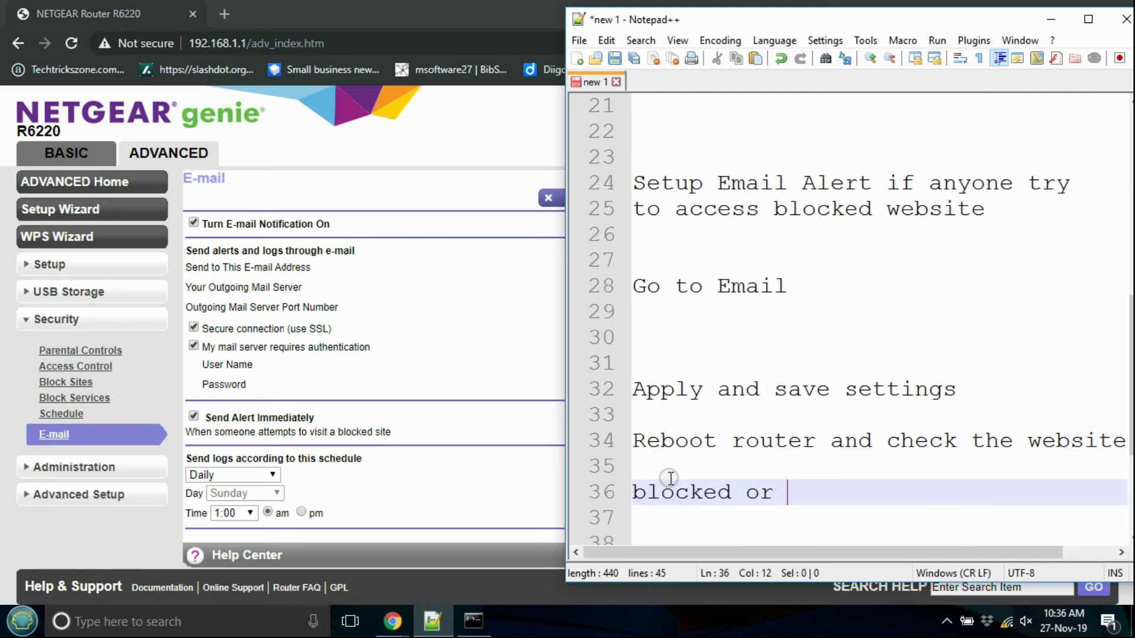
{"action": "key", "text": "Return"}
{"action": "key", "text": "Return"}
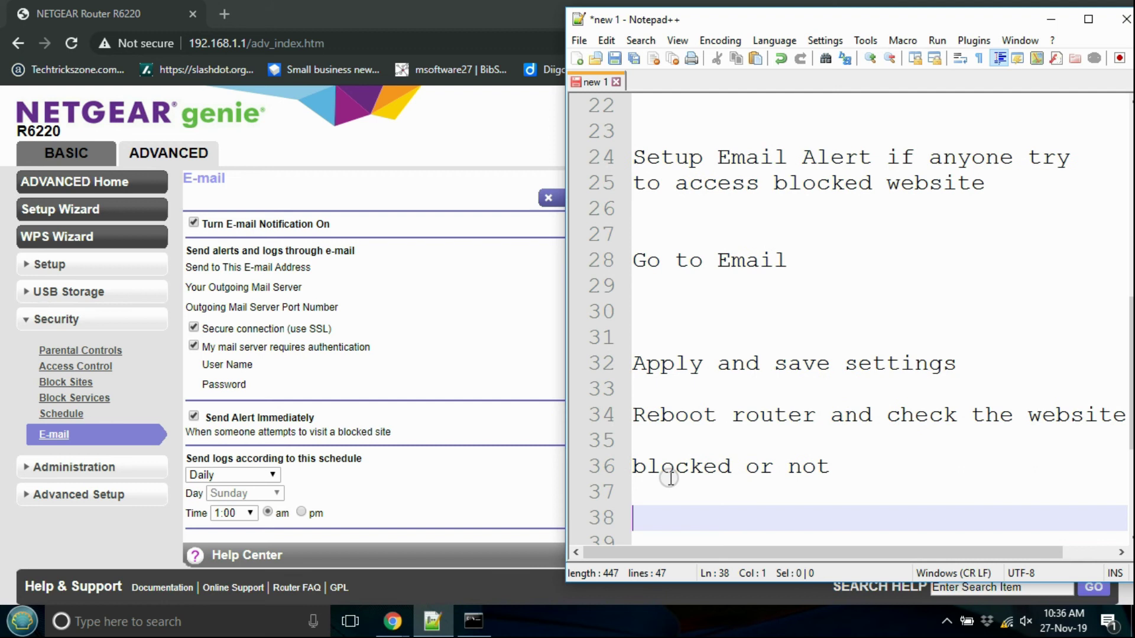
Step: Reboot the router from Administration > Router Status, confirming with OK
{"action": "left_click", "coordinate": [403, 420]}
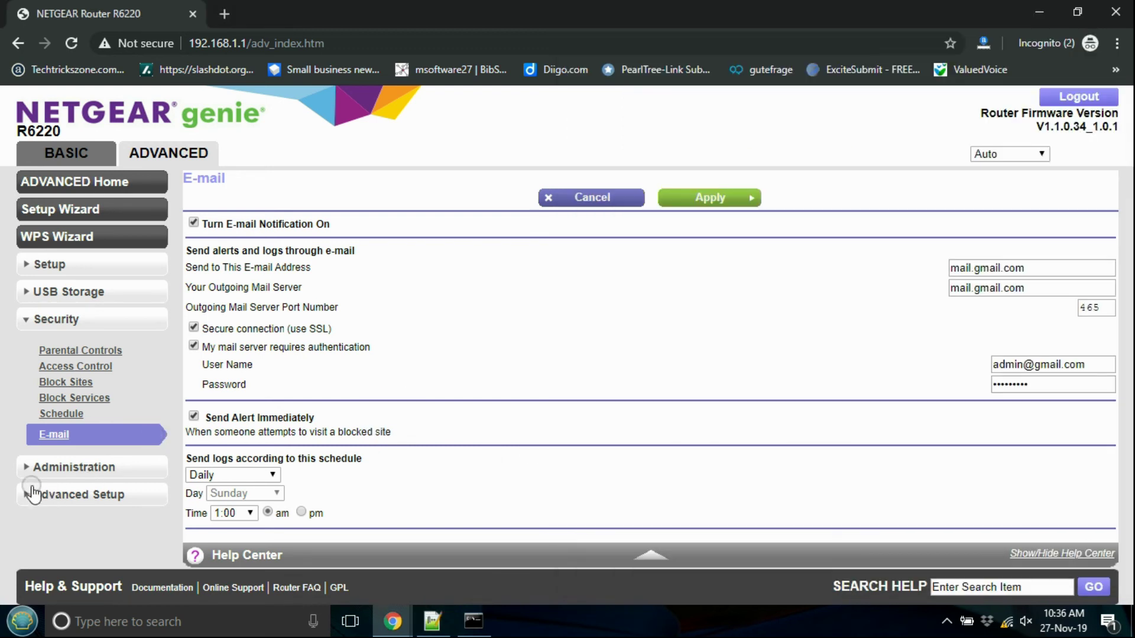
{"action": "left_click", "coordinate": [27, 469]}
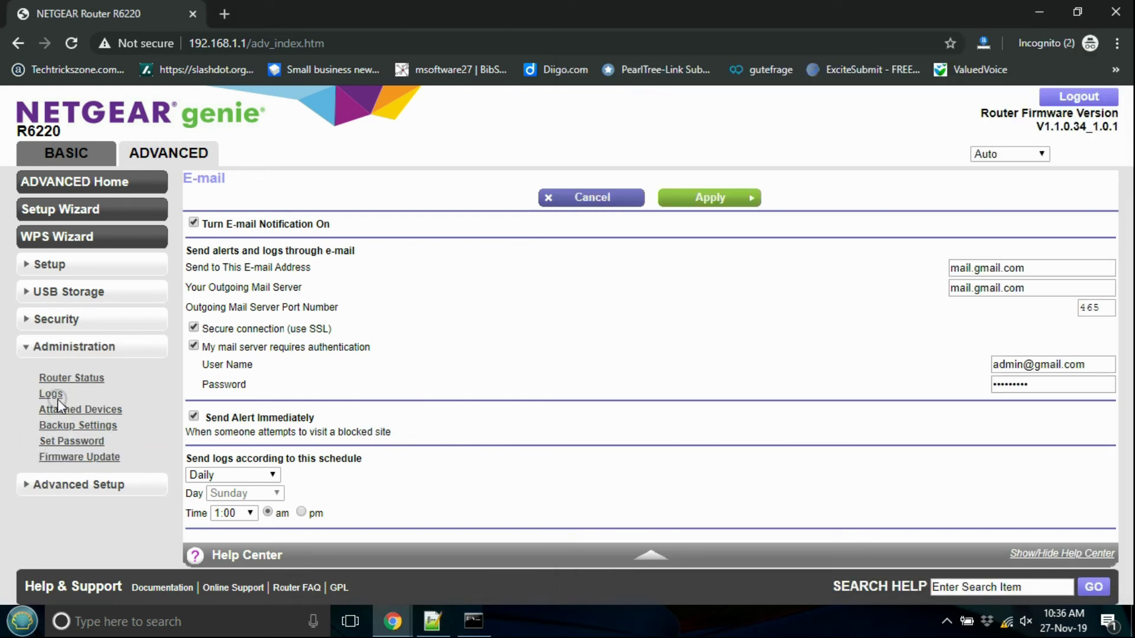
{"action": "left_click", "coordinate": [66, 379]}
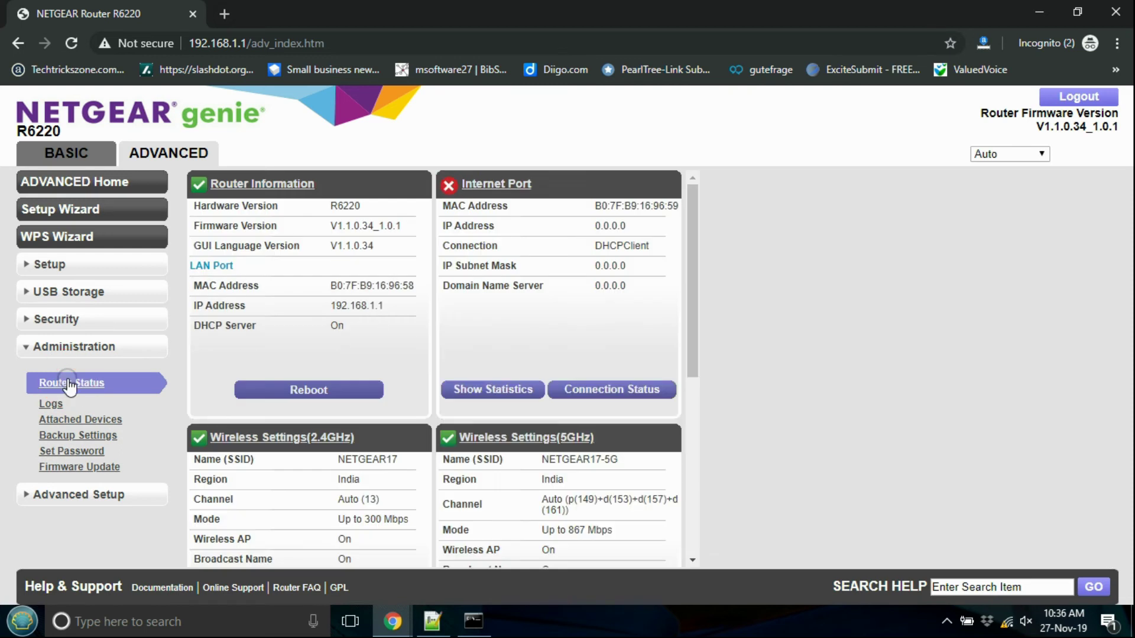
{"action": "left_click", "coordinate": [302, 392]}
{"action": "left_click", "coordinate": [646, 153]}
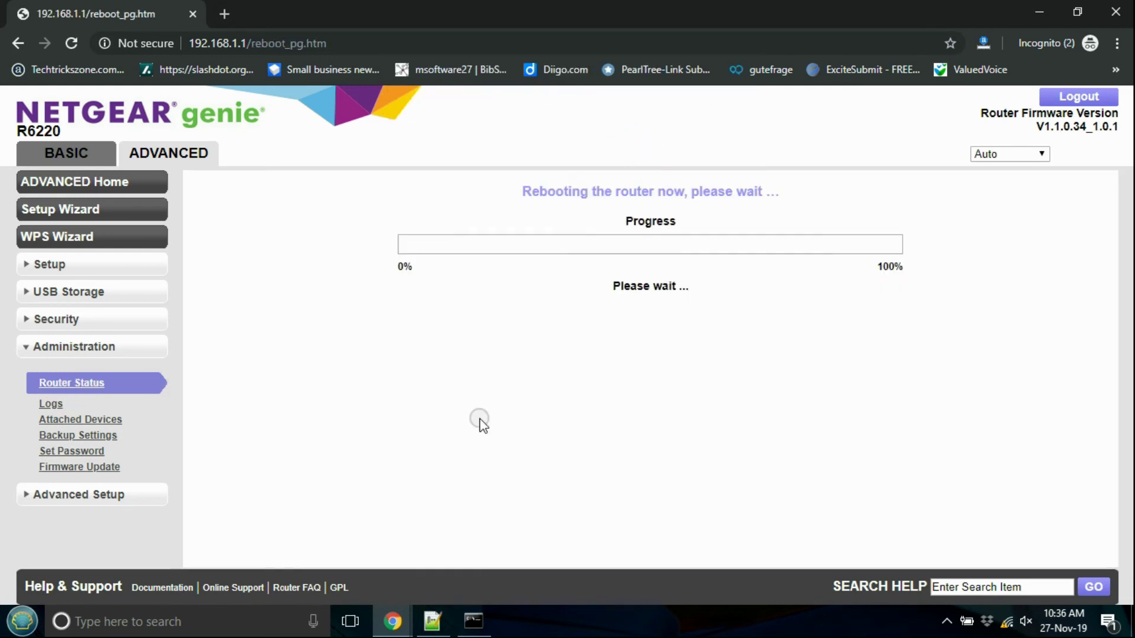
{"action": "left_click", "coordinate": [435, 619]}
Step: Add 'Thanks for Watching', 'Please subscribe channel to get more' and 'Video in Email' at line 39
{"action": "key", "text": "Return"}
{"action": "key", "text": "Return"}
{"action": "key", "text": "Return"}
{"action": "key", "text": "Return"}
{"action": "key", "text": "Return"}
{"action": "key", "text": "Return"}
{"action": "key", "text": "Return"}
{"action": "key", "text": "Return"}
{"action": "key", "text": "Return"}
{"action": "key", "text": "Return"}
{"action": "key", "text": "Return"}
{"action": "key", "text": "Return"}
{"action": "key", "text": "Return"}
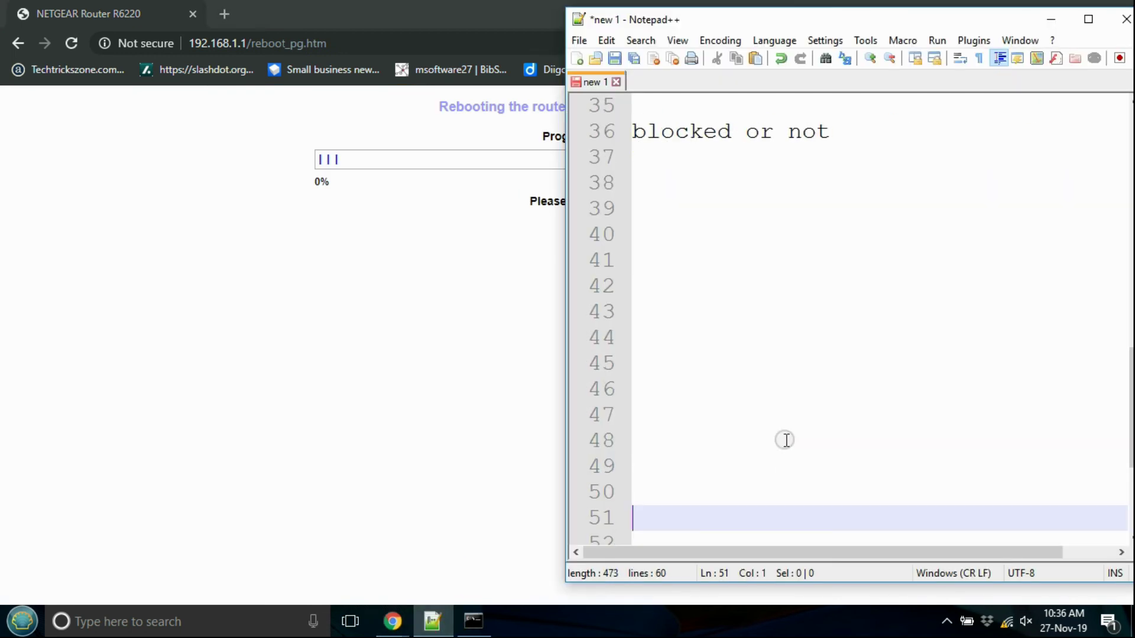
{"action": "left_click", "coordinate": [641, 216]}
{"action": "type", "text": "Thanks for"}
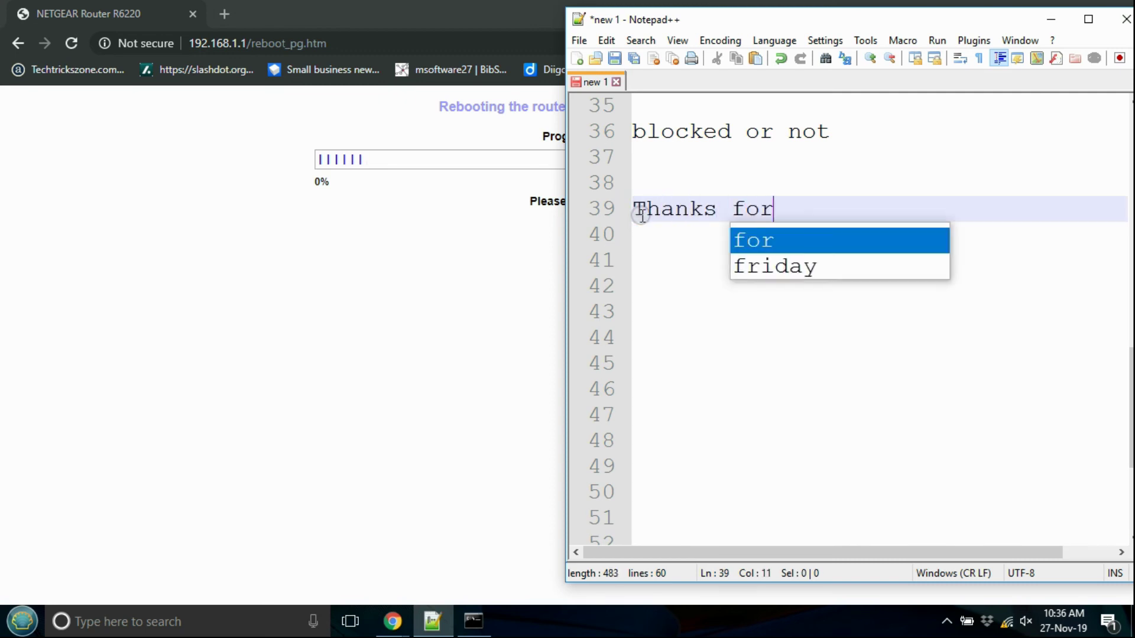
{"action": "type", "text": " Watching"}
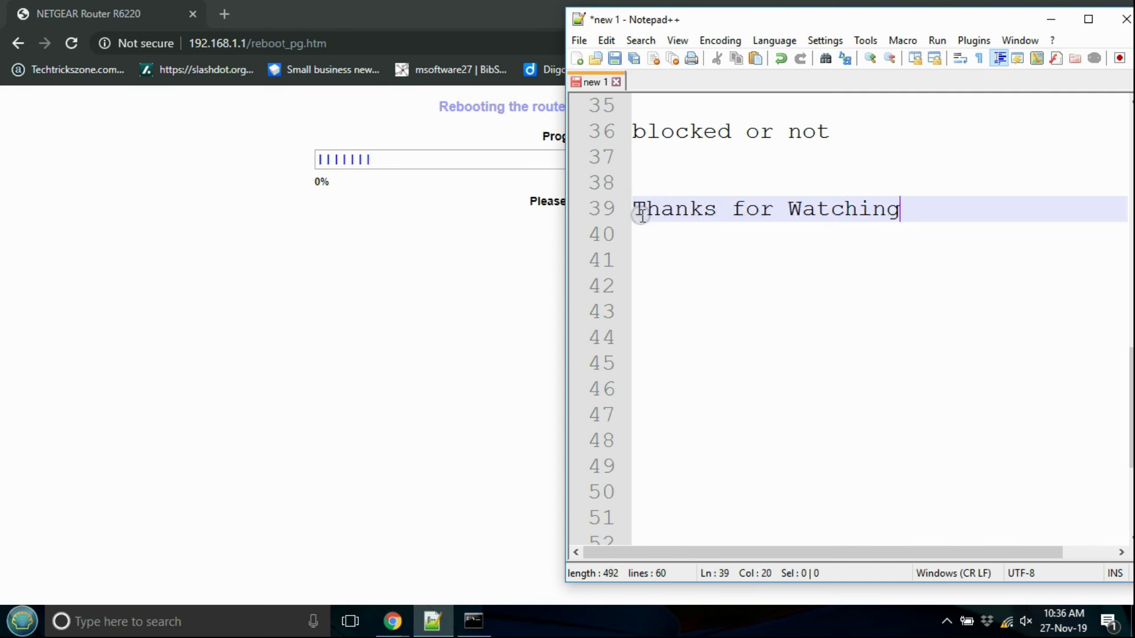
{"action": "key", "text": "Return"}
{"action": "key", "text": "Return"}
{"action": "type", "text": "Please su"}
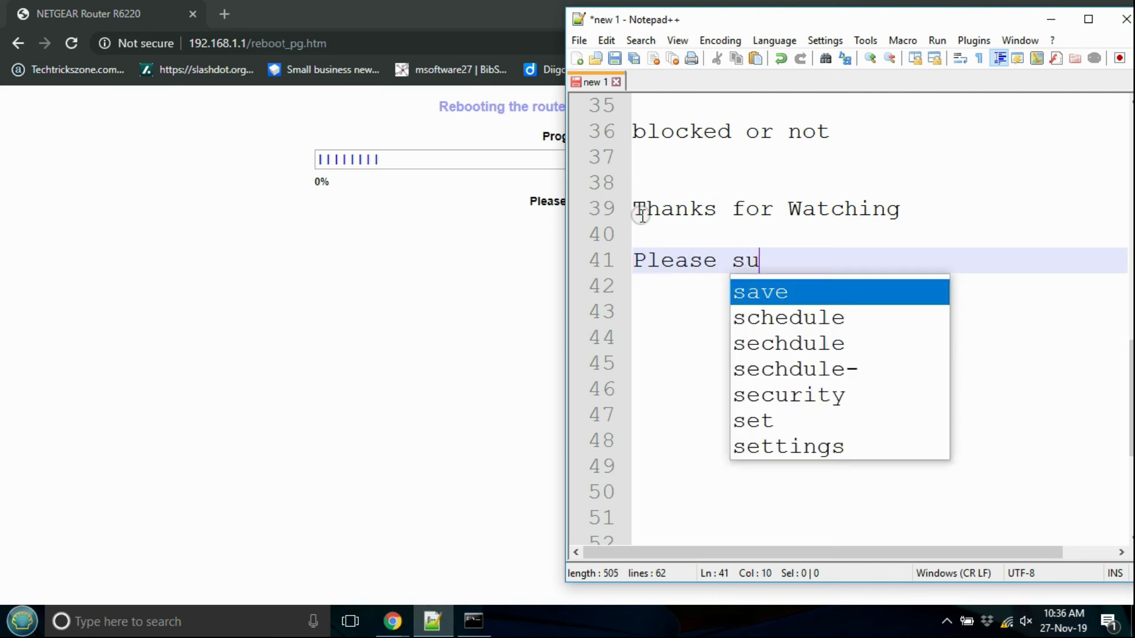
{"action": "type", "text": "bscribe ch"}
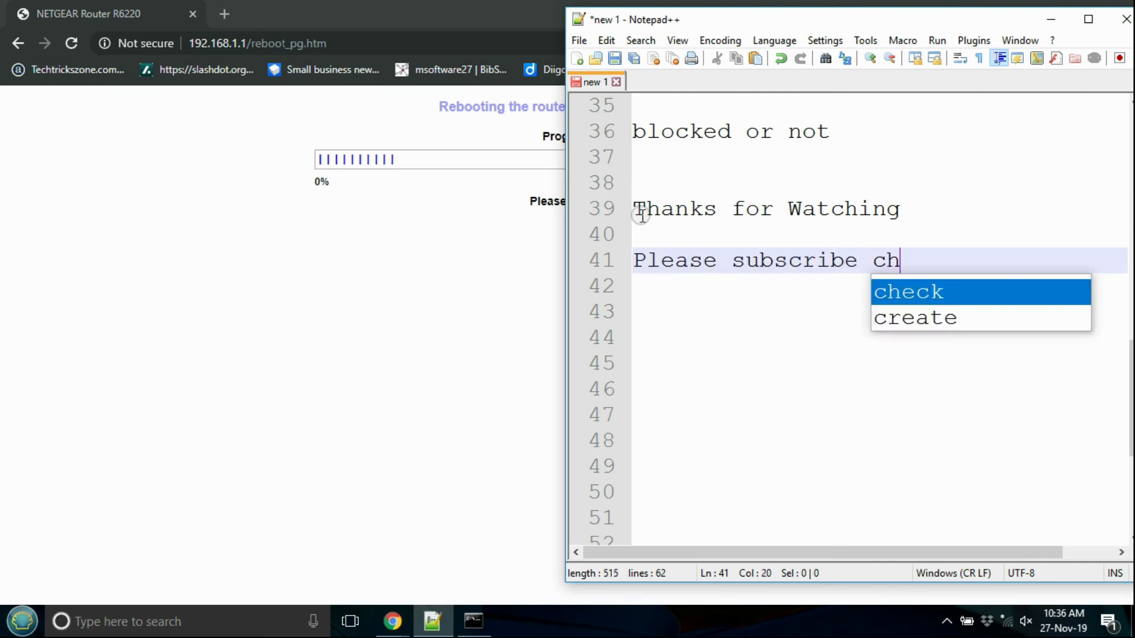
{"action": "type", "text": "annel to get more"}
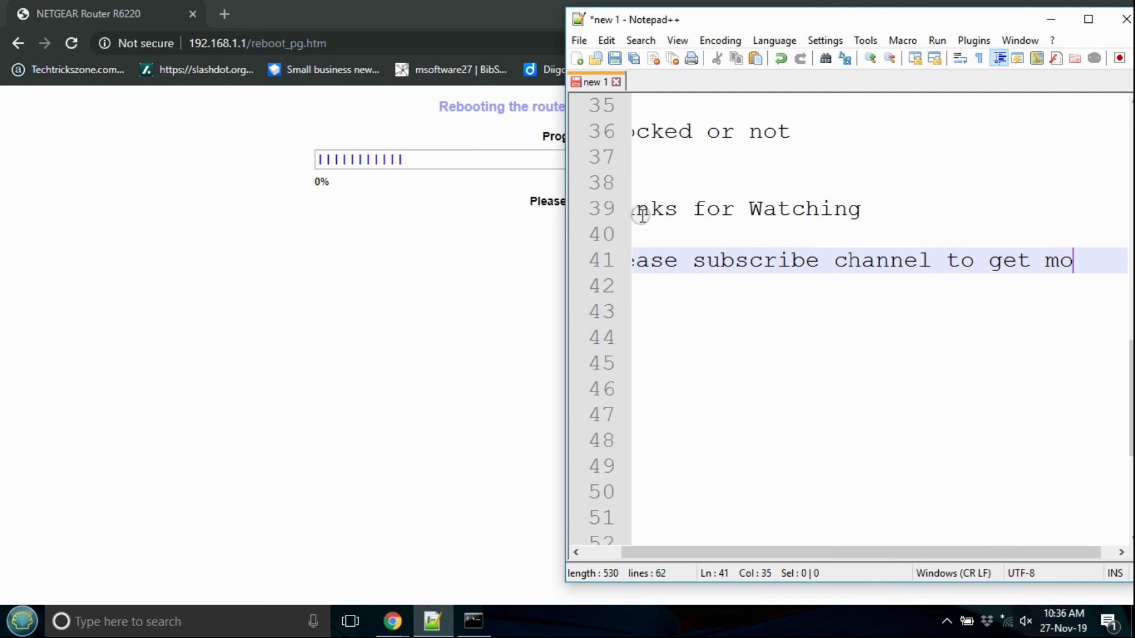
{"action": "key", "text": "Return"}
{"action": "key", "text": "Return"}
{"action": "type", "text": "Video "}
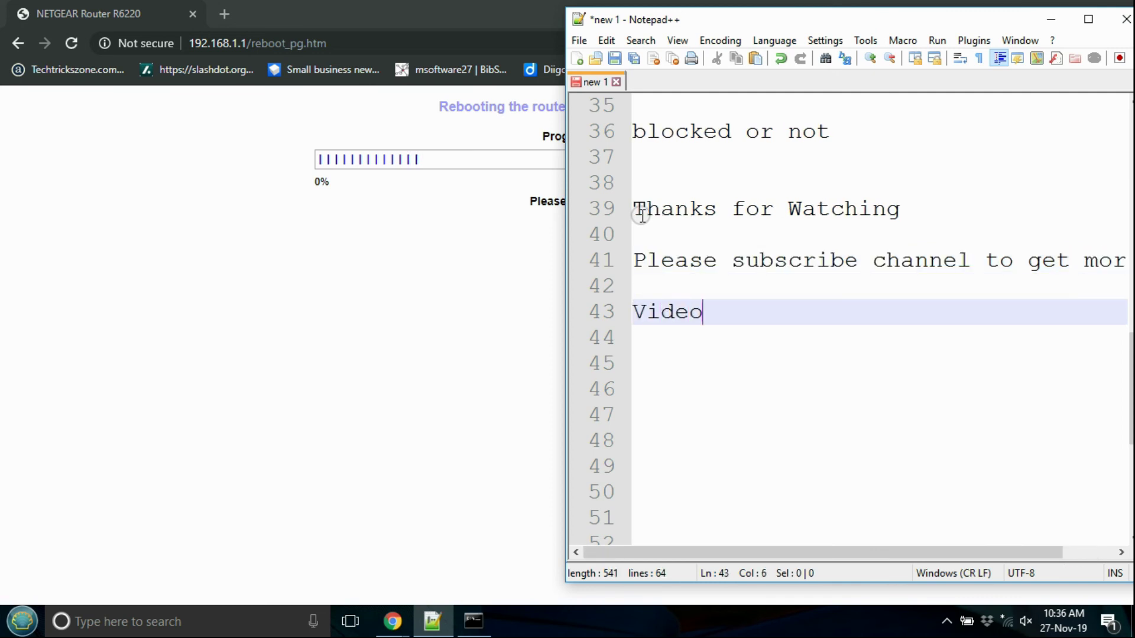
{"action": "type", "text": "in Email"}
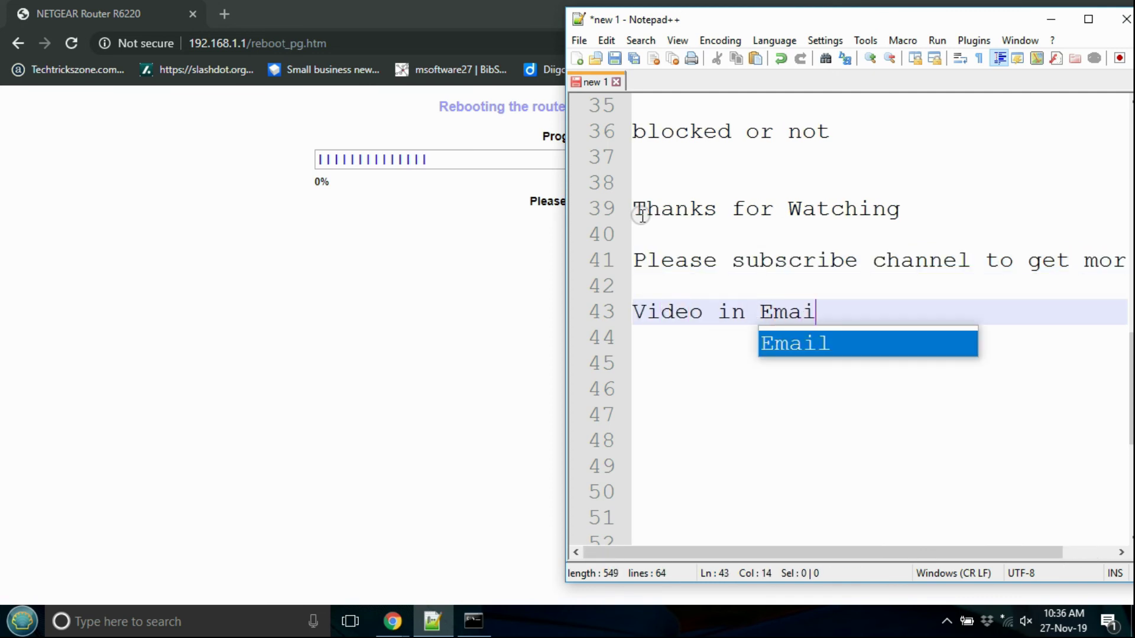
{"action": "key", "text": "Escape"}
{"action": "left_click", "coordinate": [420, 272]}
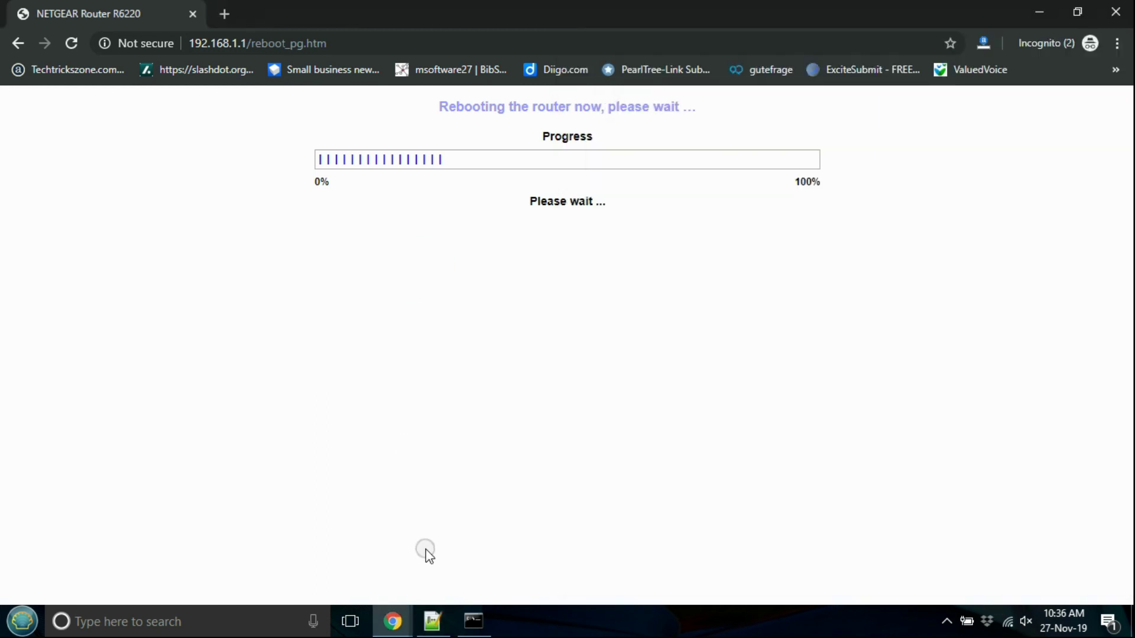
Step: Watch pings to 192.168.1.1 time out and try connecting to the NETGEAR17 Wi-Fi
{"action": "left_click", "coordinate": [473, 620]}
{"action": "left_click", "coordinate": [1008, 621]}
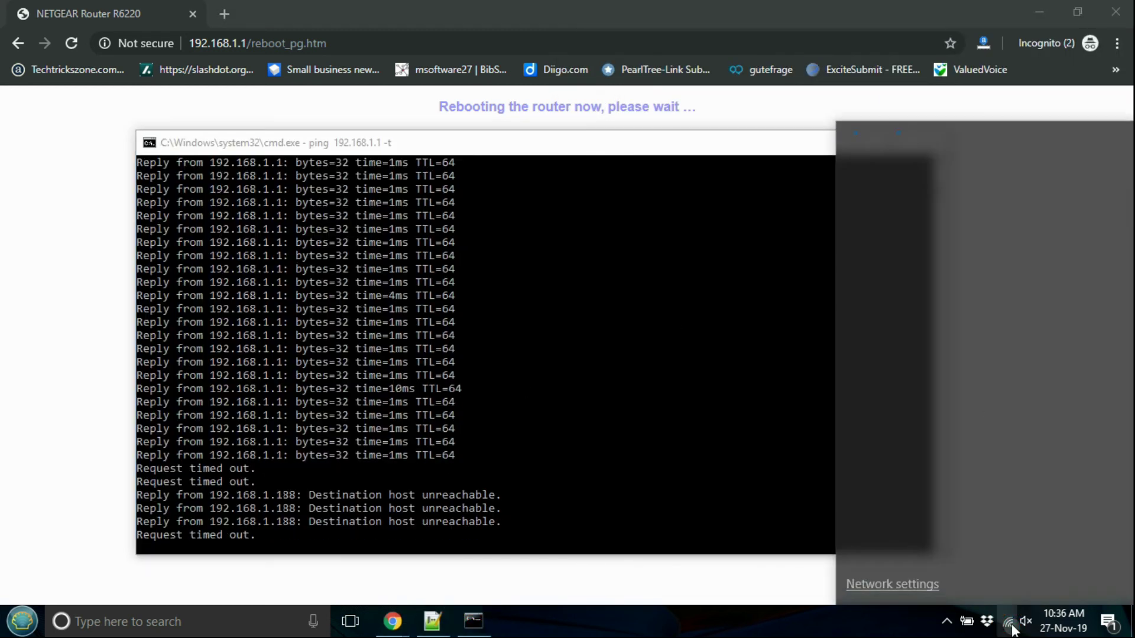
{"action": "left_click", "coordinate": [926, 230]}
{"action": "left_click", "coordinate": [1015, 277]}
{"action": "left_click", "coordinate": [674, 324]}
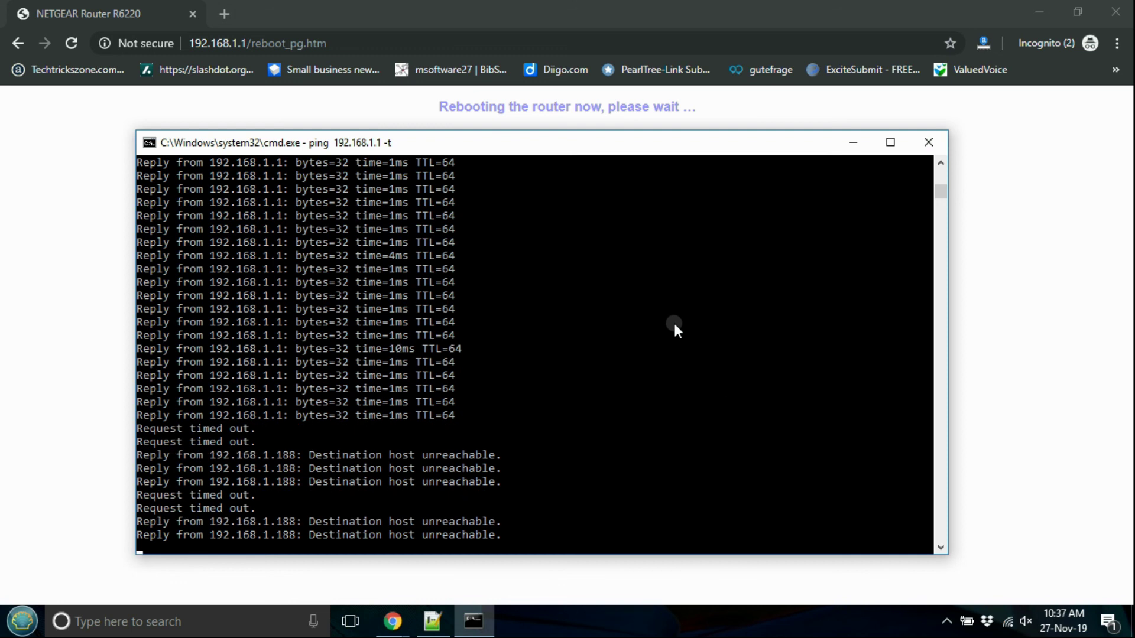
Step: Reconnect to NETGEAR17 from the Wi-Fi list and keep the ping running
{"action": "left_click", "coordinate": [1007, 622]}
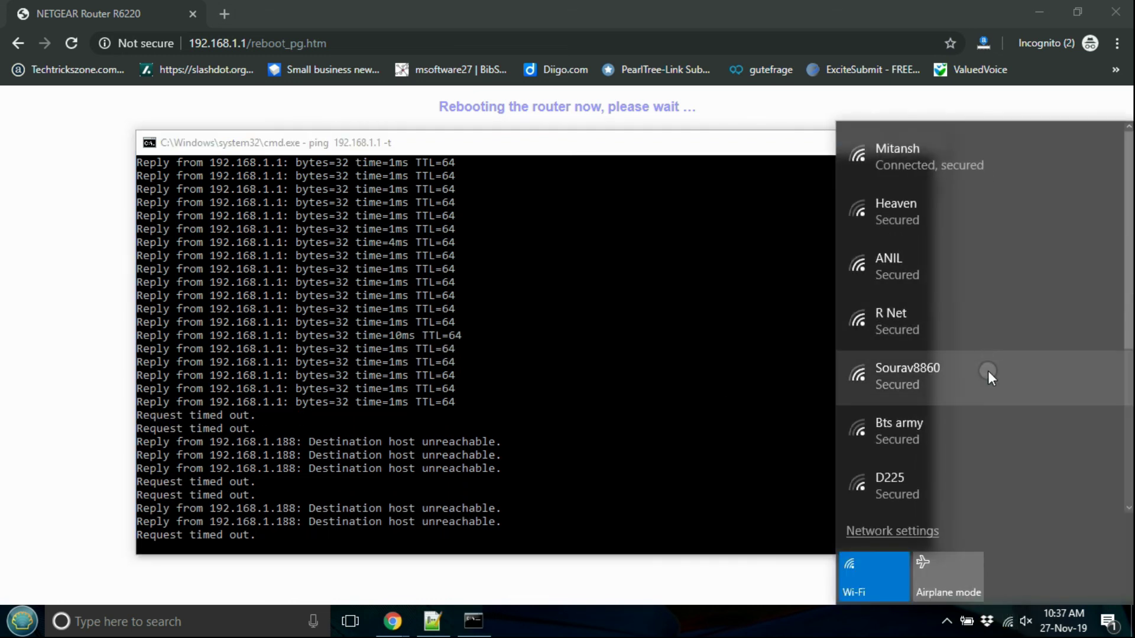
{"action": "left_click", "coordinate": [678, 395]}
{"action": "left_click", "coordinate": [1004, 625]}
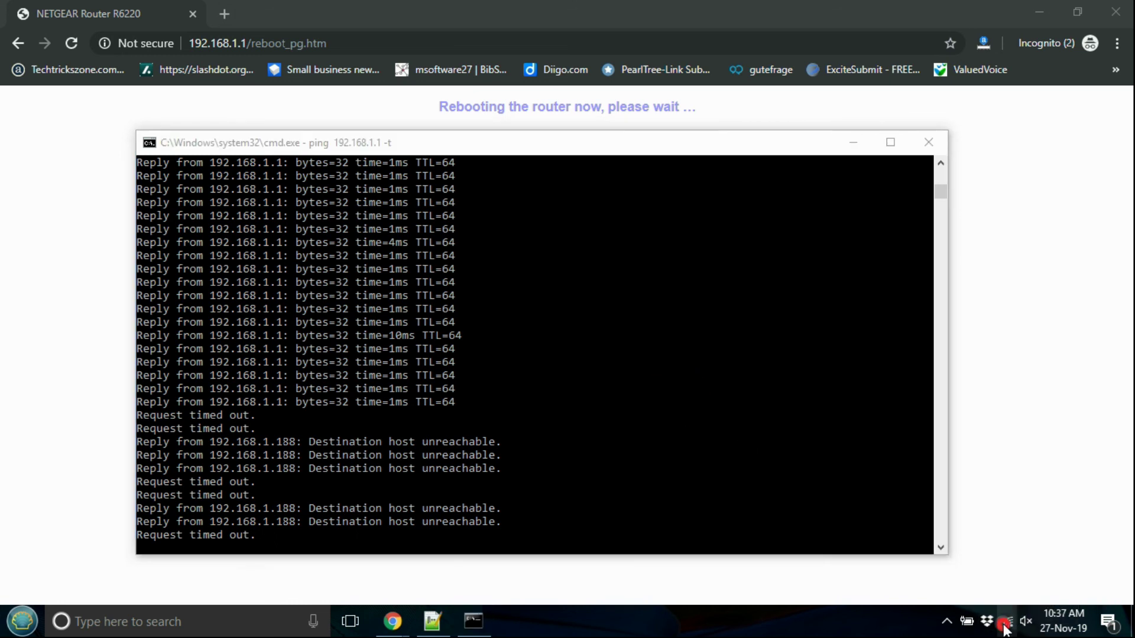
{"action": "left_click", "coordinate": [1004, 626]}
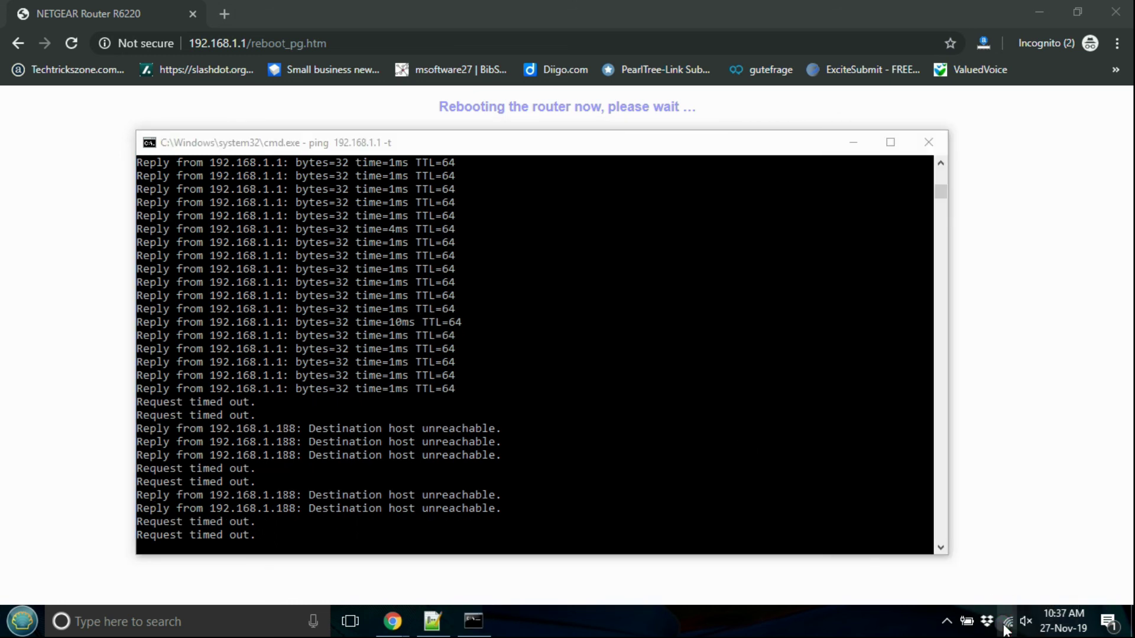
{"action": "left_click", "coordinate": [1004, 627]}
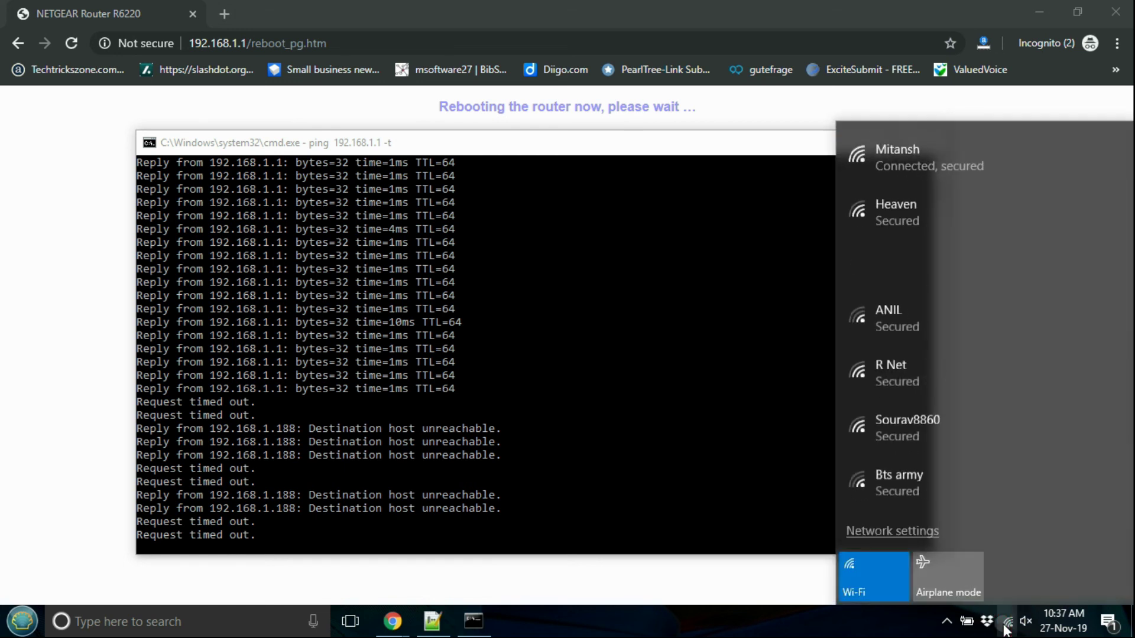
{"action": "left_click", "coordinate": [932, 281]}
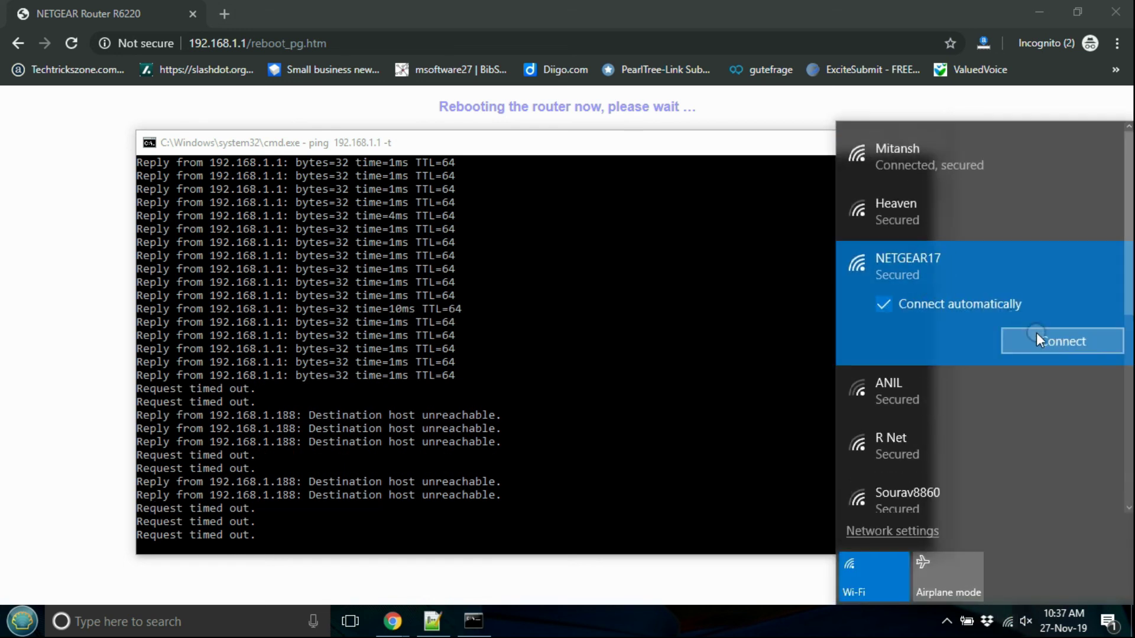
{"action": "left_click", "coordinate": [679, 349]}
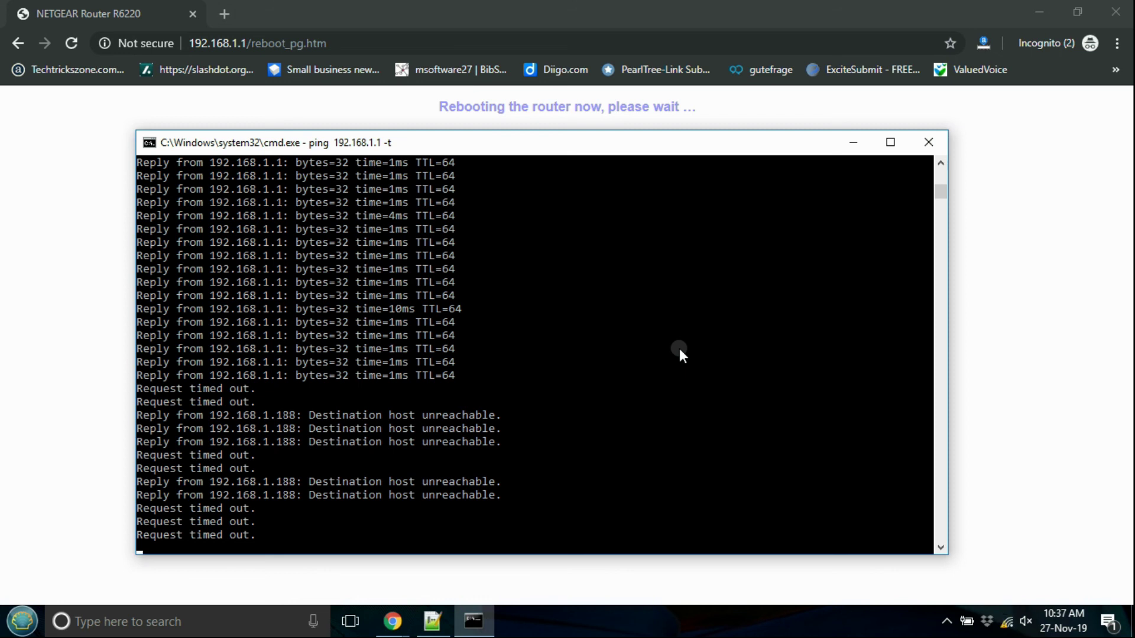
{"action": "left_click", "coordinate": [394, 471]}
{"action": "right_click", "coordinate": [394, 471]}
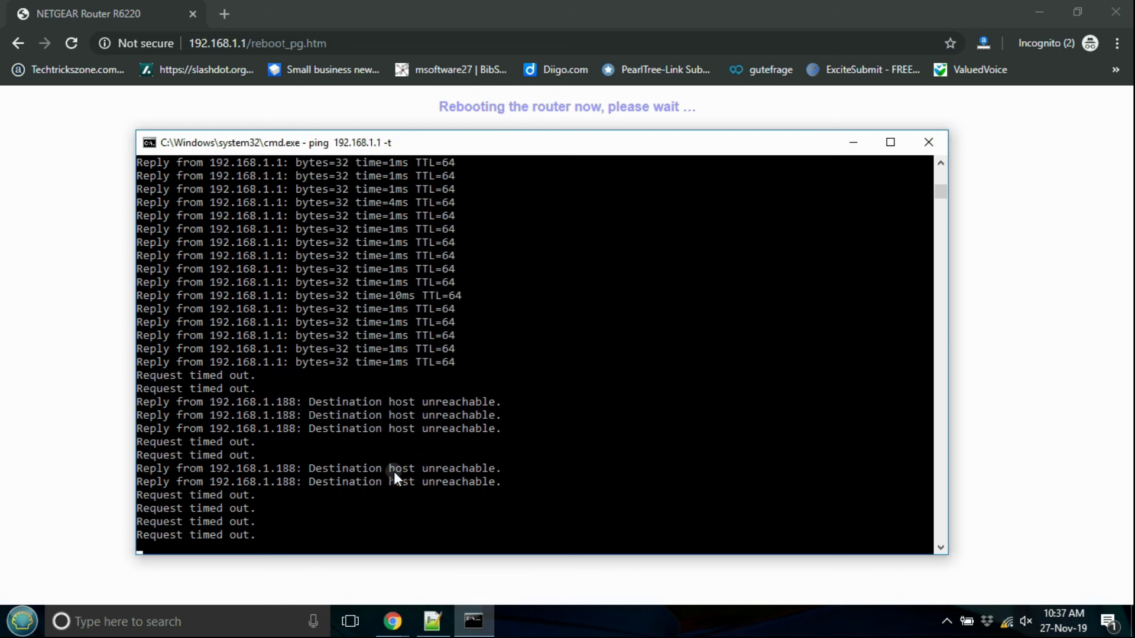
{"action": "left_click", "coordinate": [80, 433]}
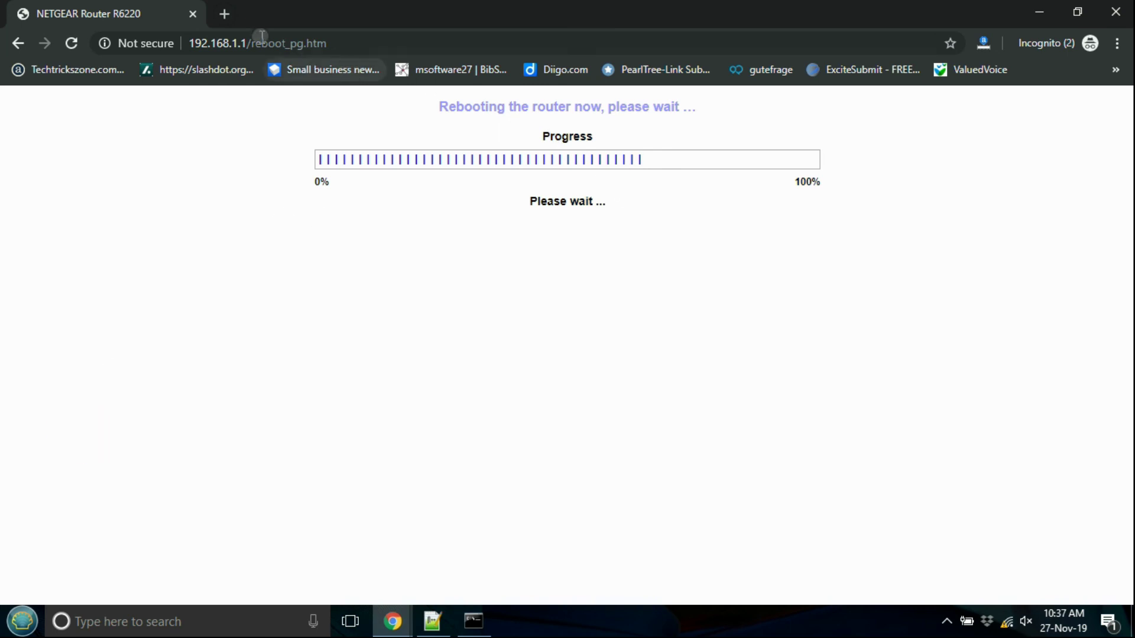
Step: Load 192.168.1.1 without the reboot_pg.htm path and go to the ADVANCED home page
{"action": "left_click_drag", "start_coordinate": [251, 43], "coordinate": [506, 78]}
{"action": "key", "text": "BackSpace"}
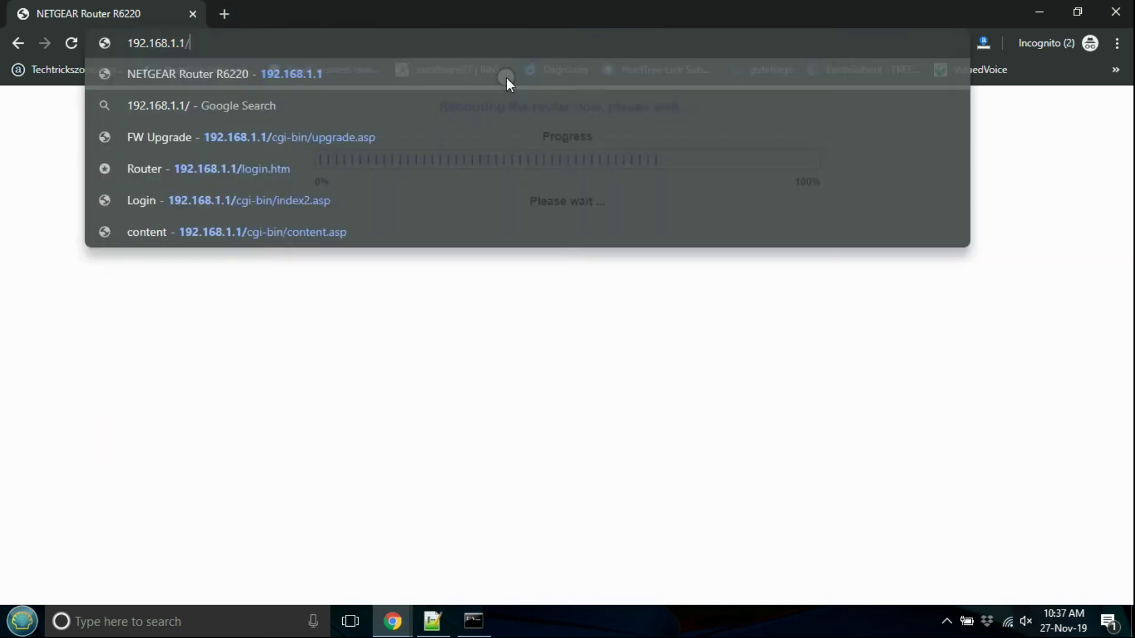
{"action": "key", "text": "Return"}
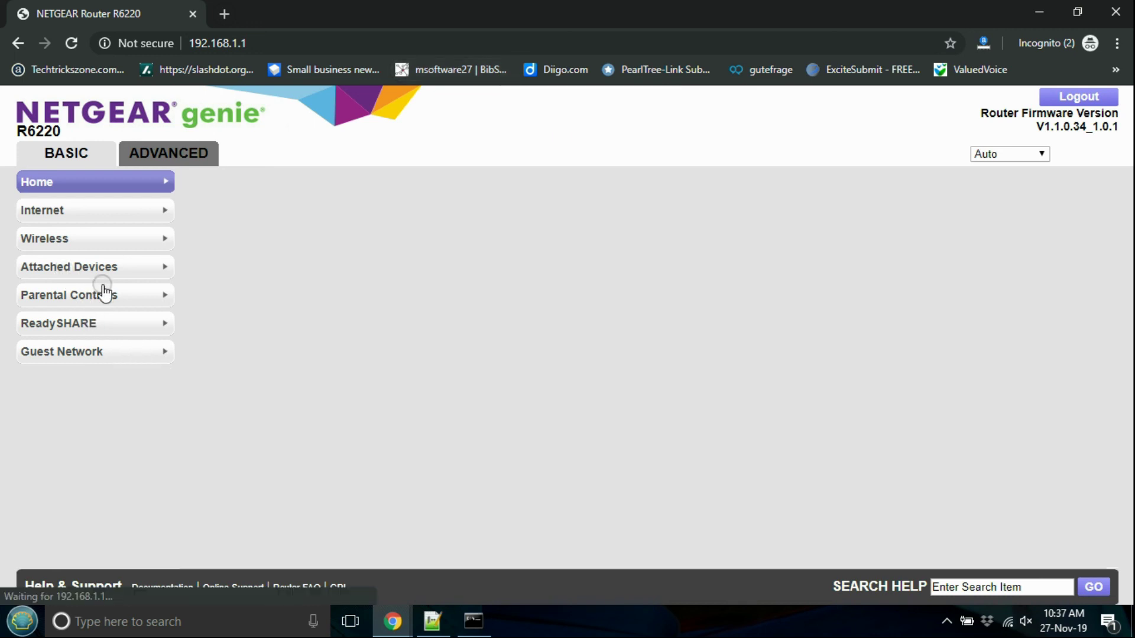
{"action": "left_click", "coordinate": [170, 154]}
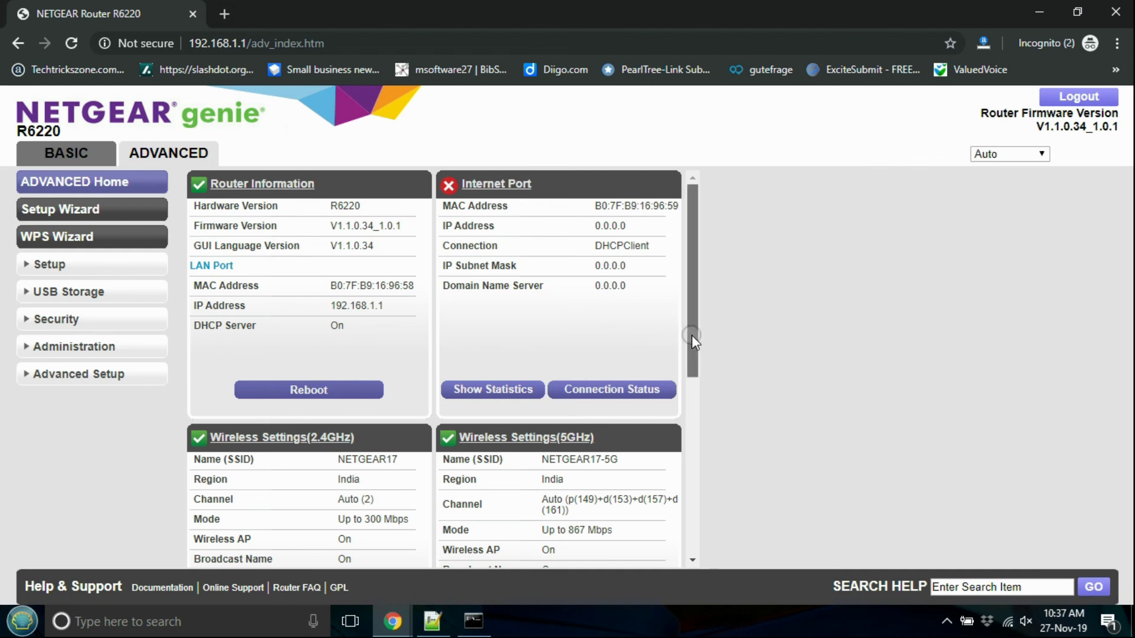
Step: Check Block Sites under Security for Per Schedule and the four keywords, including whatsapp
{"action": "left_click_drag", "start_coordinate": [692, 336], "coordinate": [713, 490]}
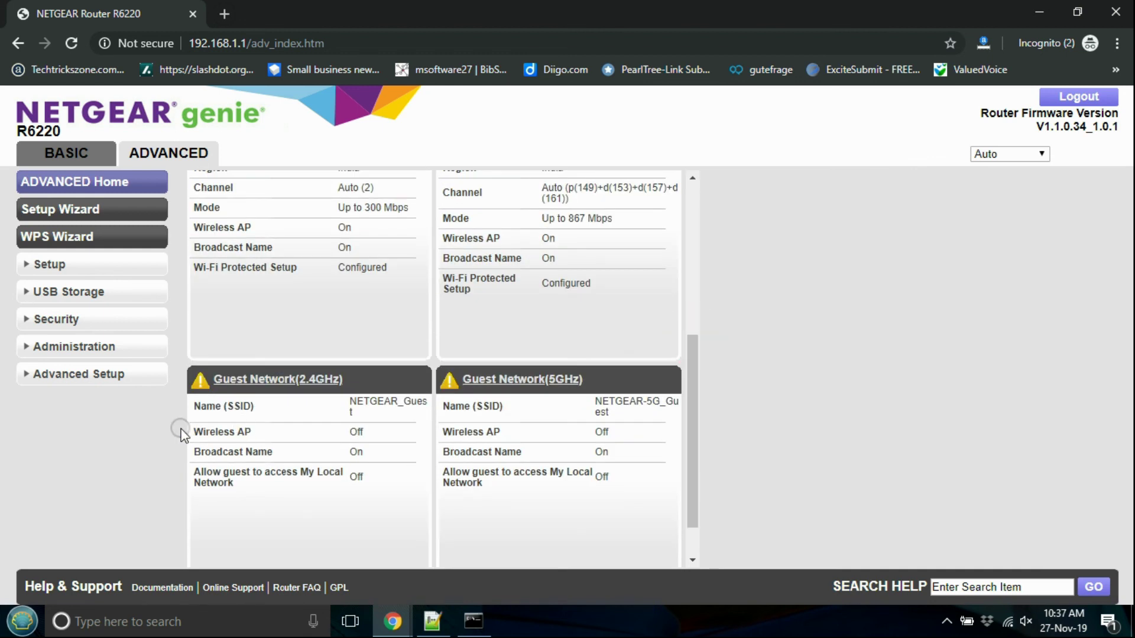
{"action": "left_click", "coordinate": [24, 377]}
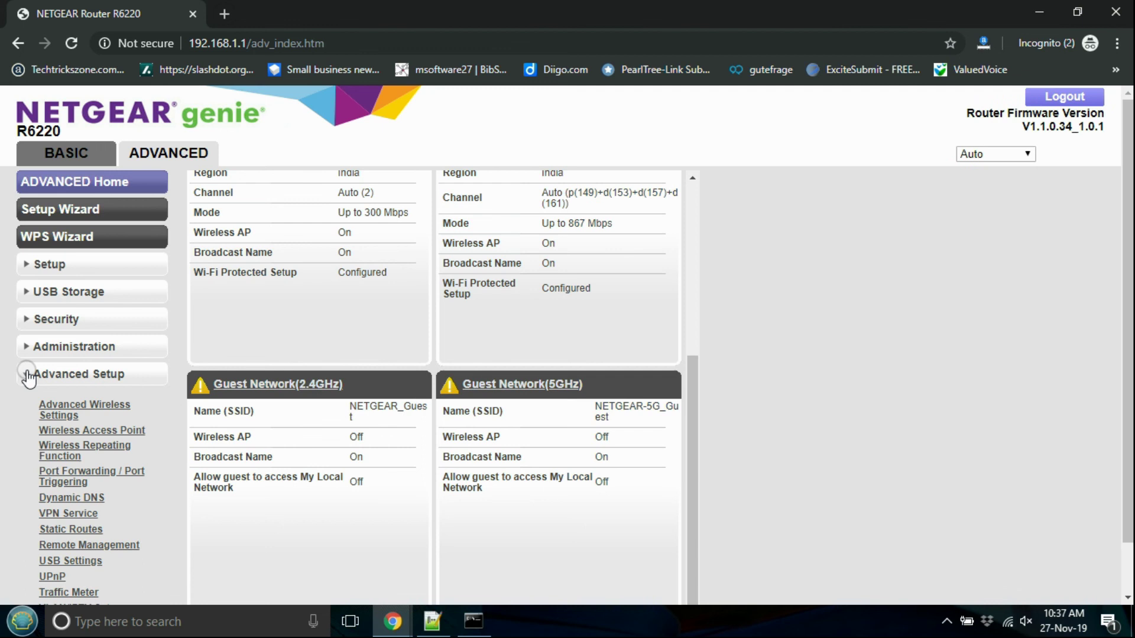
{"action": "left_click", "coordinate": [27, 375]}
{"action": "left_click", "coordinate": [26, 320]}
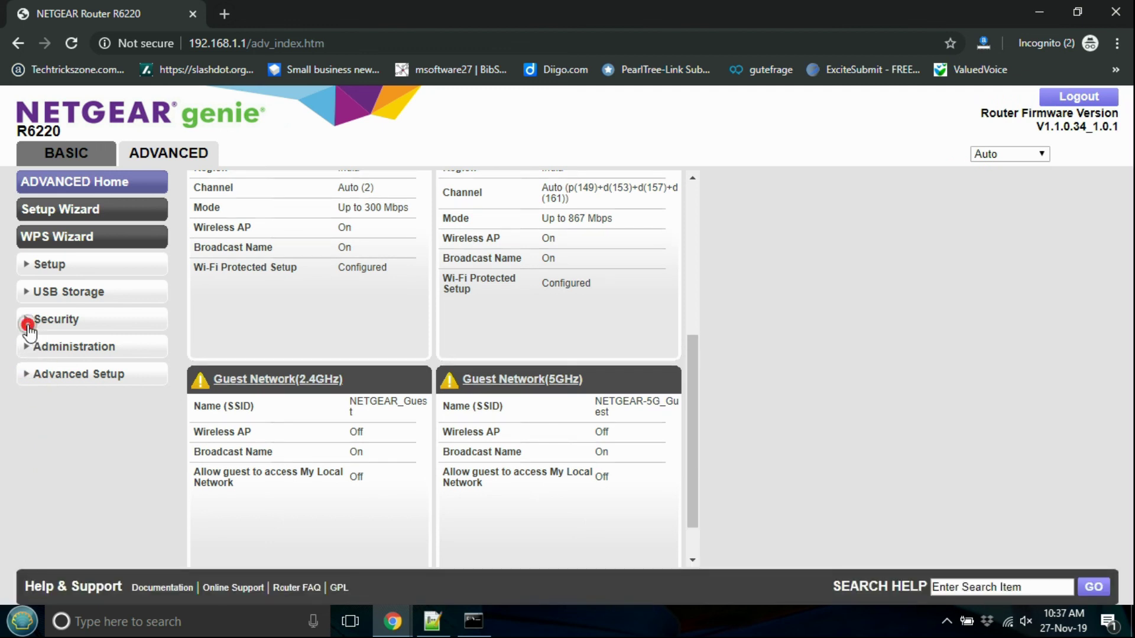
{"action": "left_click", "coordinate": [68, 380]}
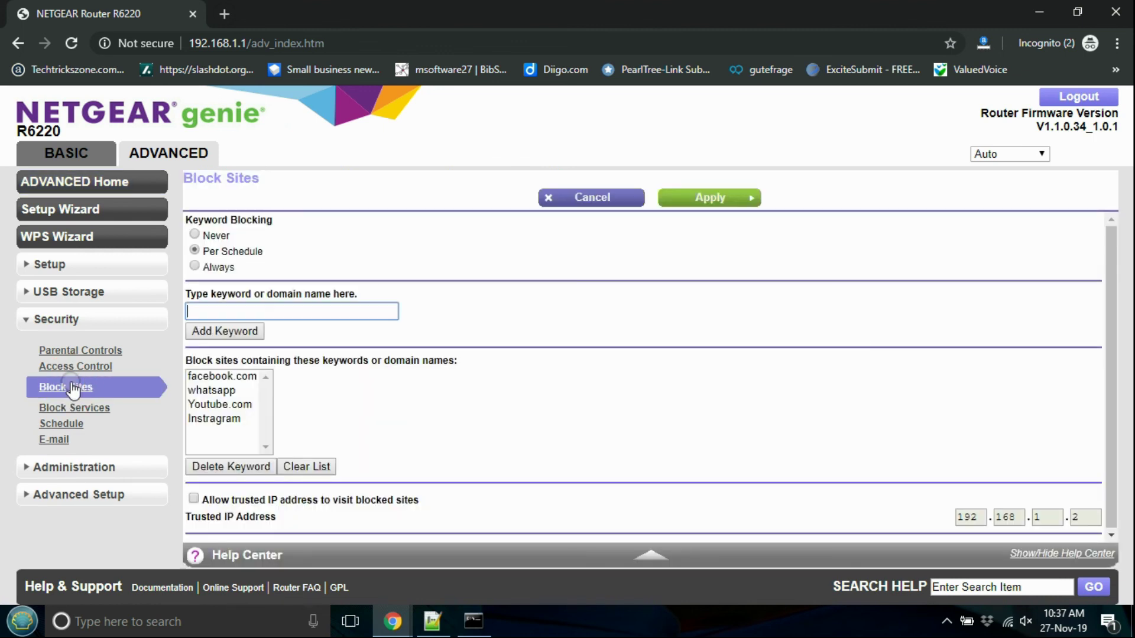
{"action": "left_click", "coordinate": [236, 392]}
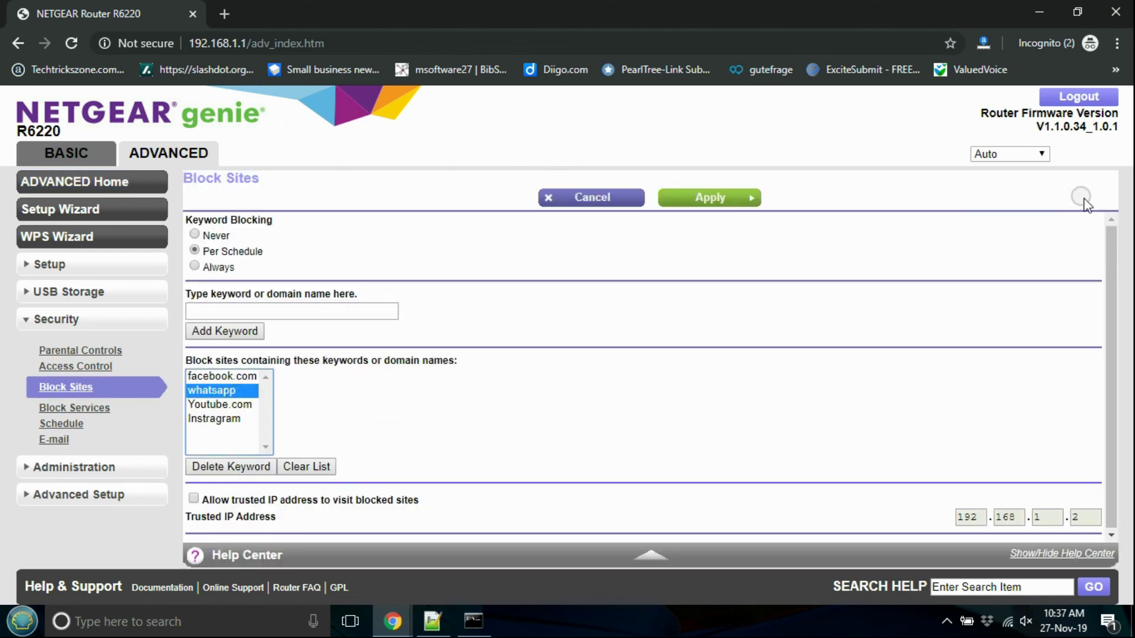